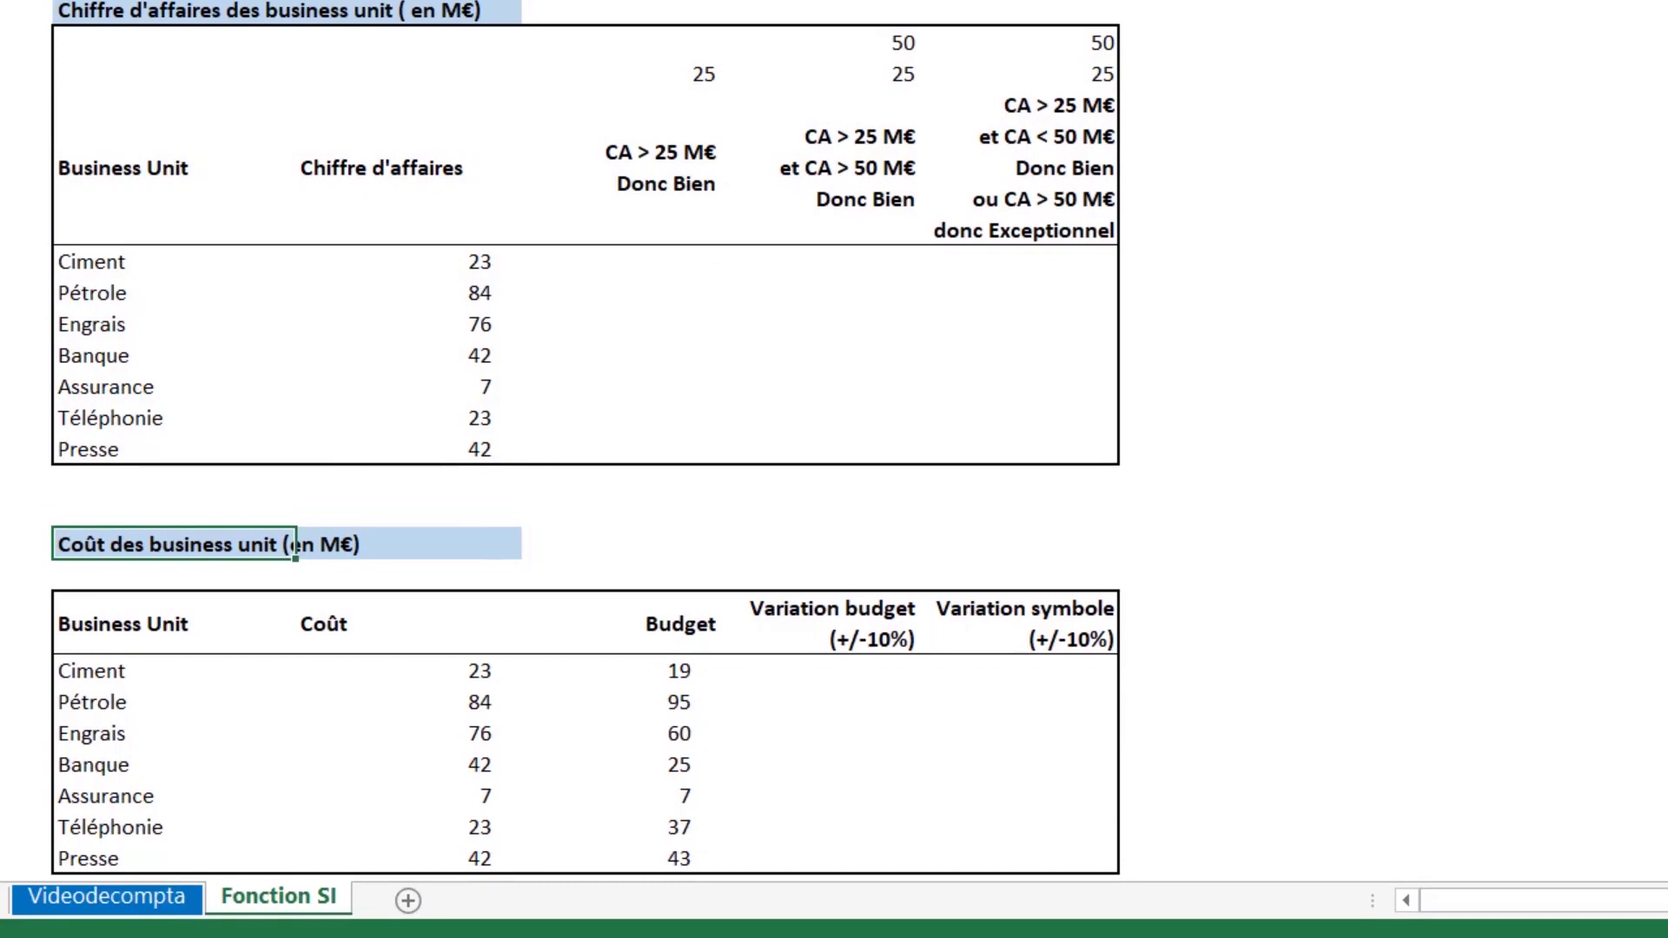
Examine the revenue and cost tables of the business units, their empty result columns and the "CA > 25 M€ Donc Bien" criterion.
drag(622, 59, 1046, 56)
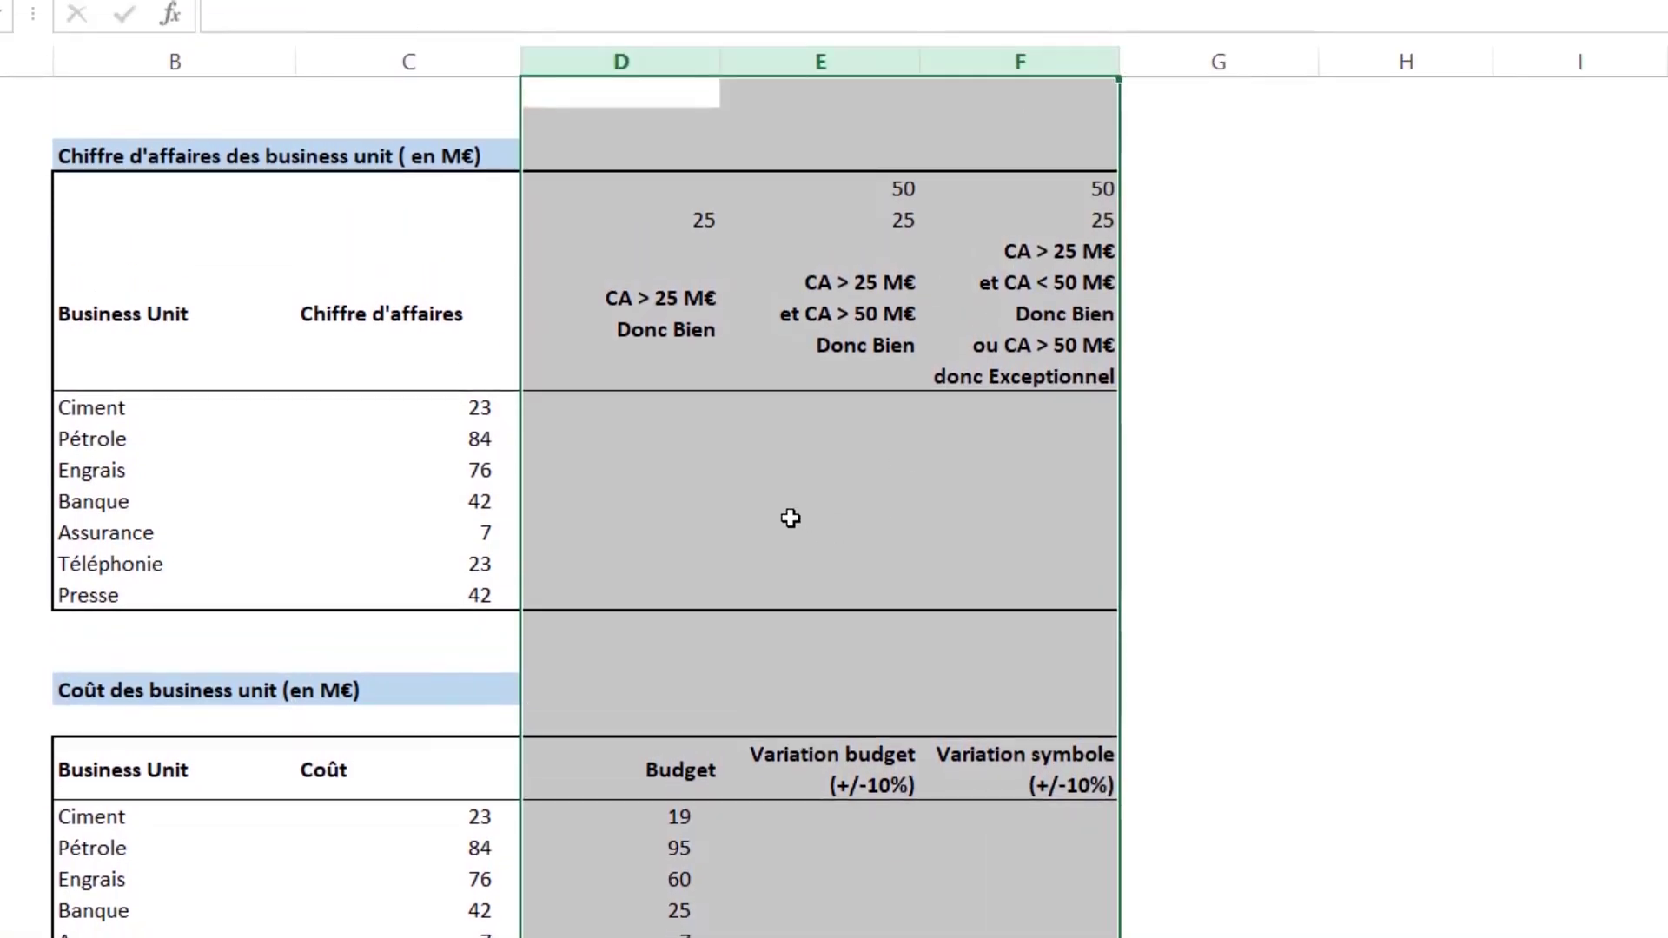
drag(415, 349, 431, 600)
scroll(892, 540, down, 3)
drag(806, 452, 1052, 686)
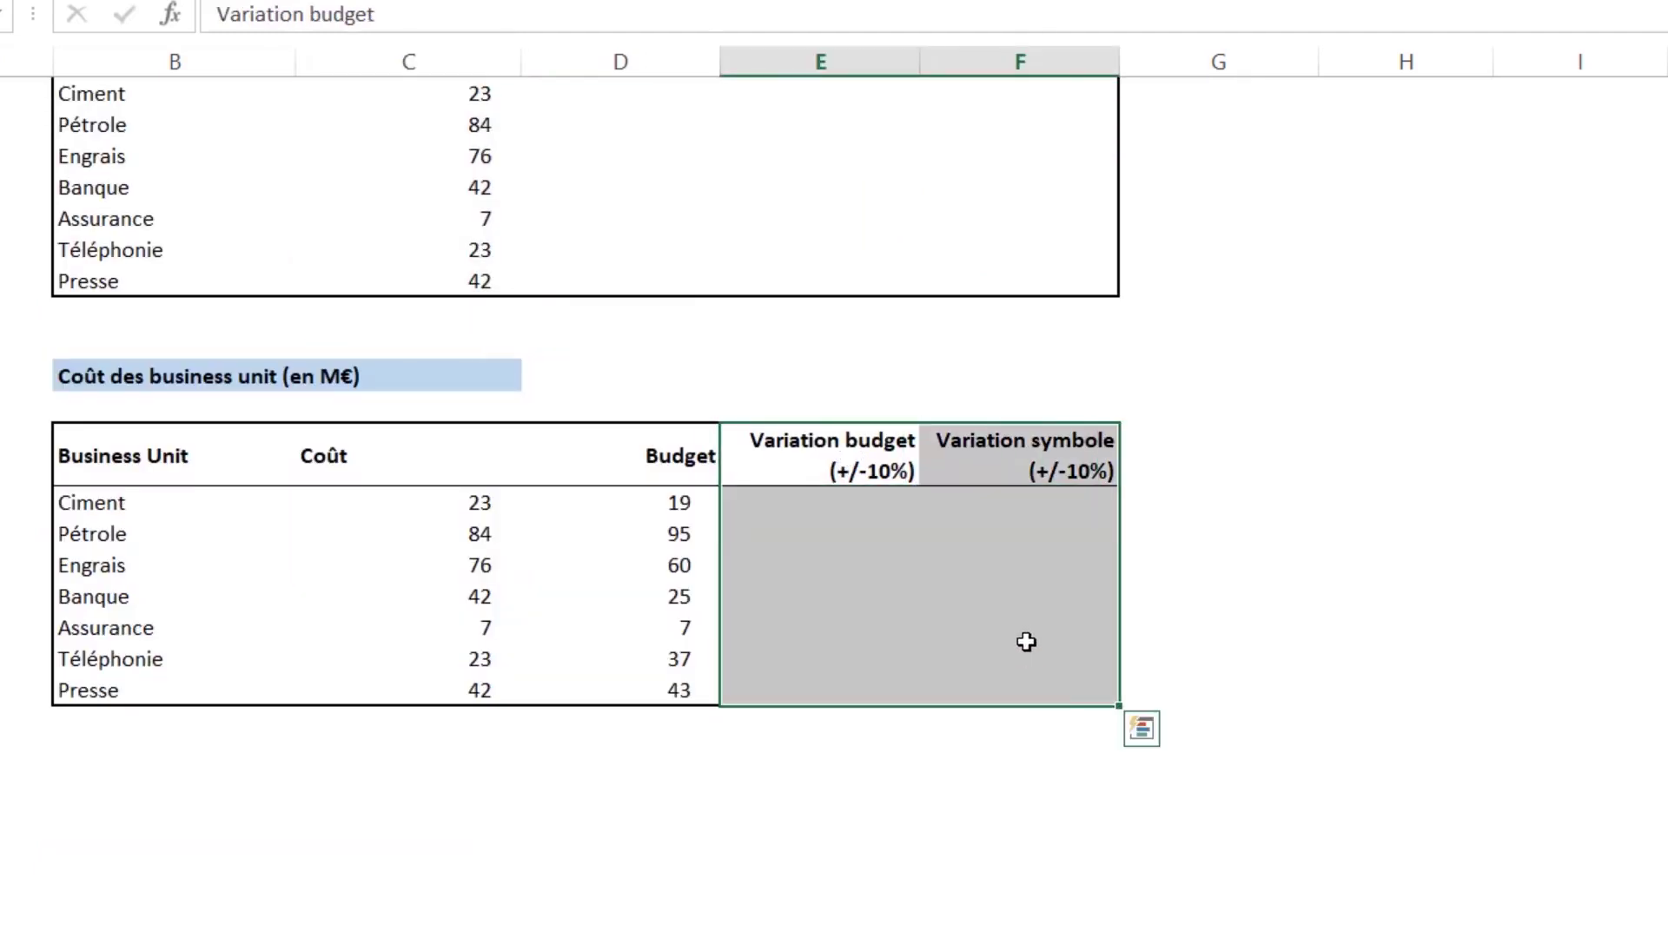
scroll(1024, 639, up, 3)
click(670, 405)
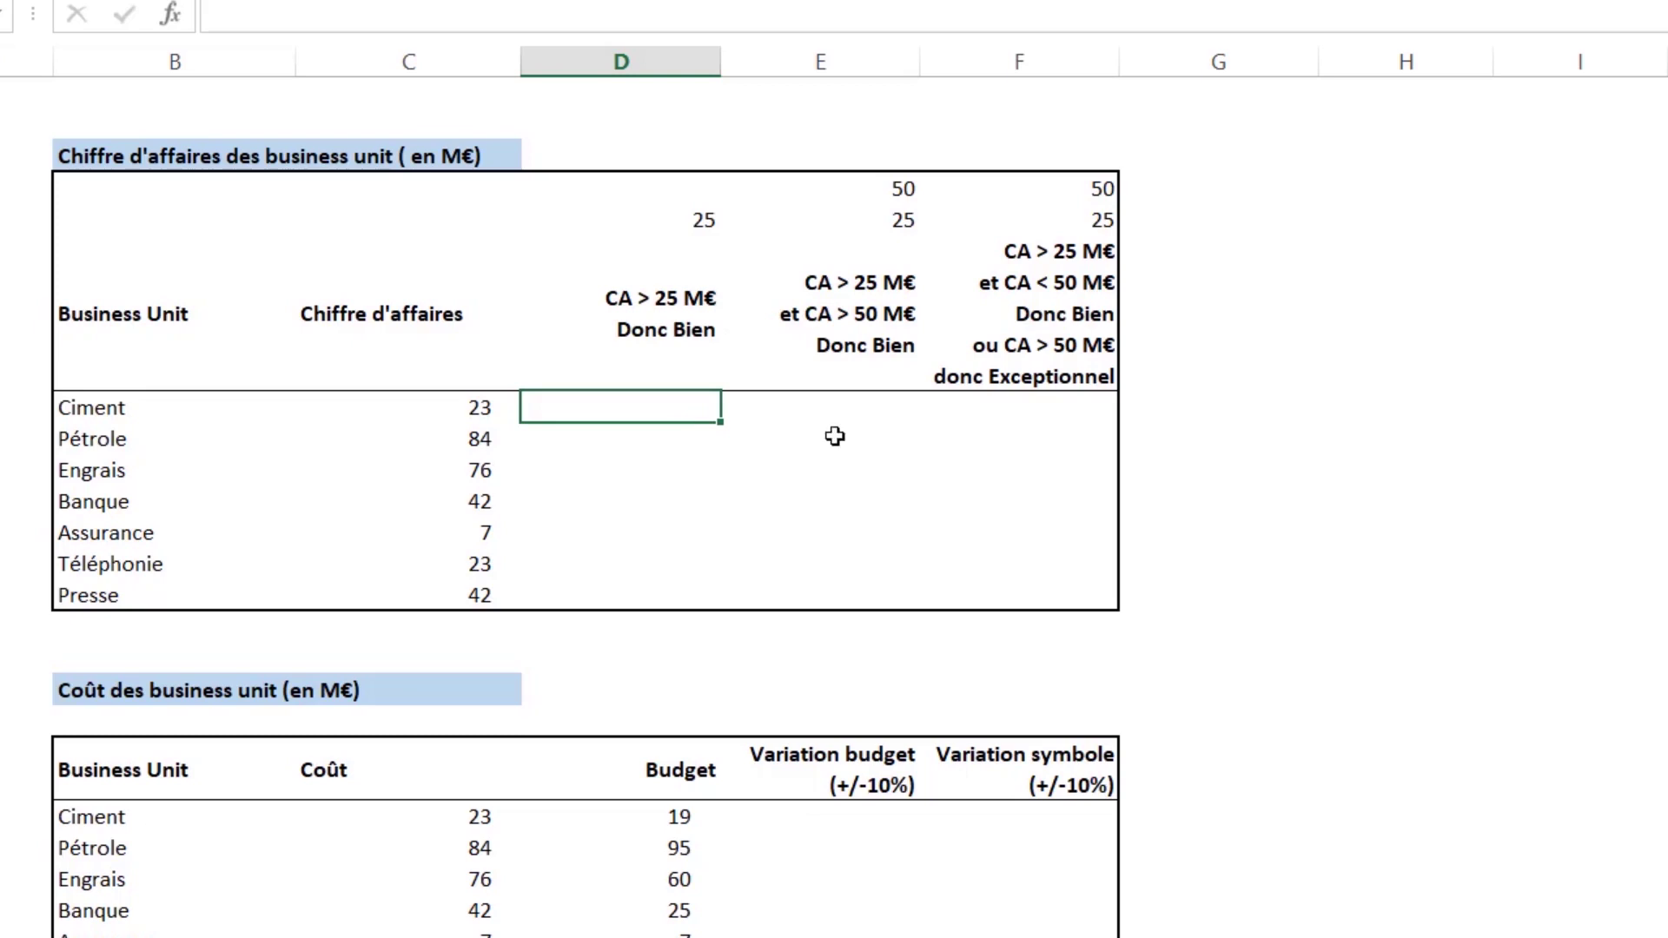
drag(148, 411, 149, 591)
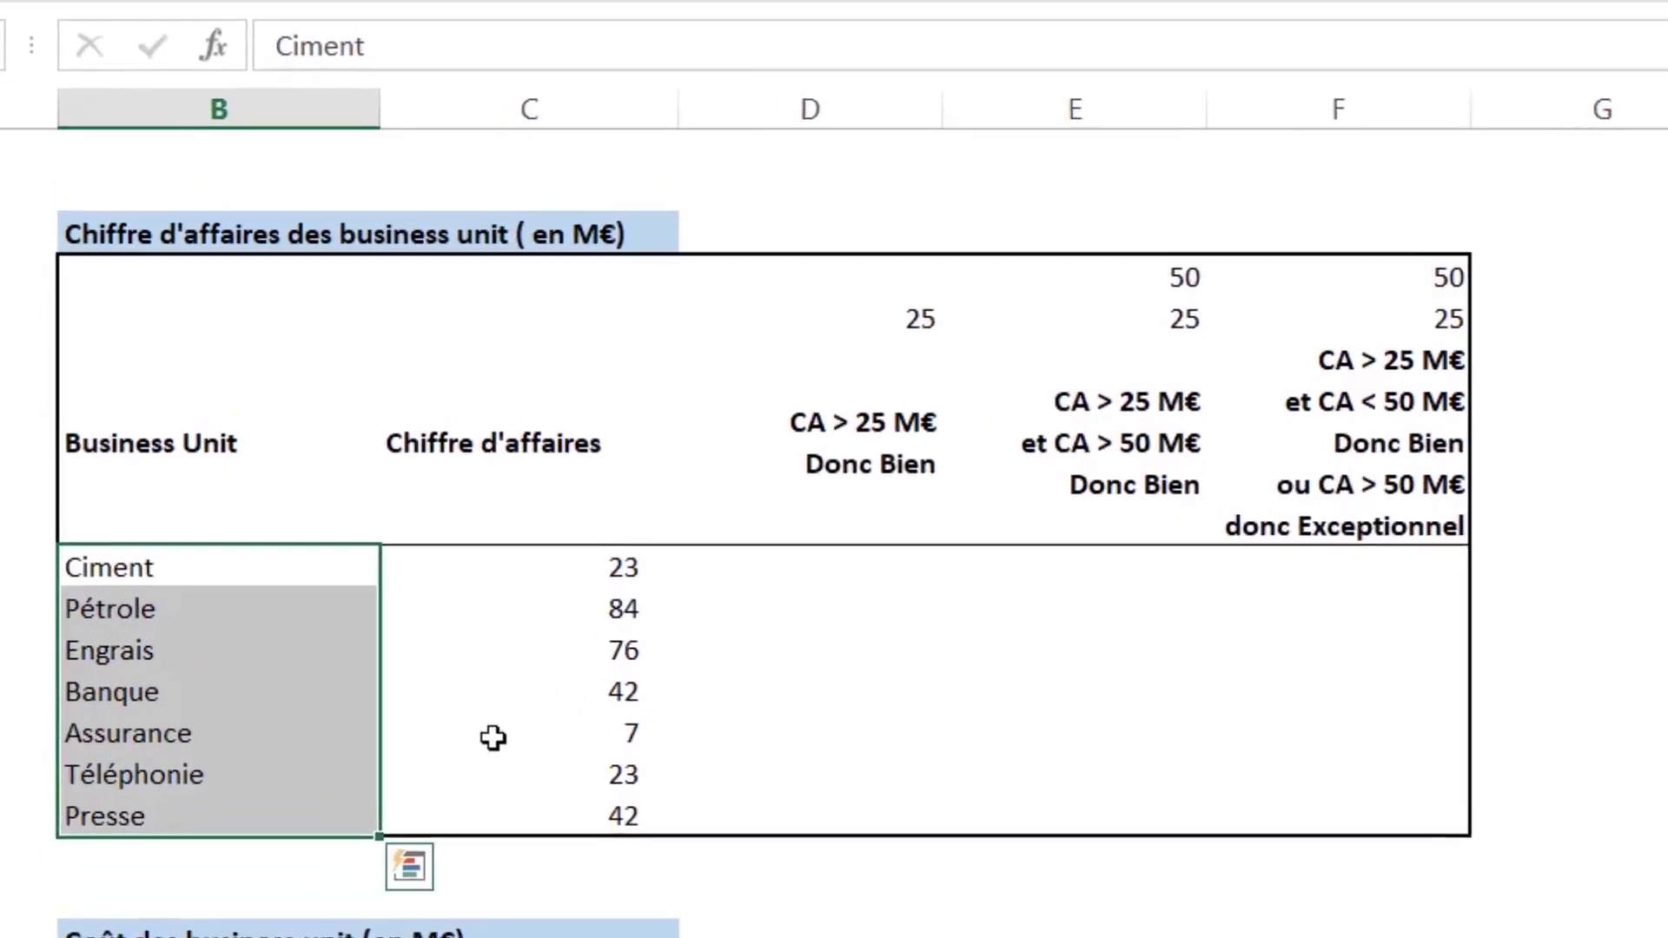
drag(448, 410, 449, 591)
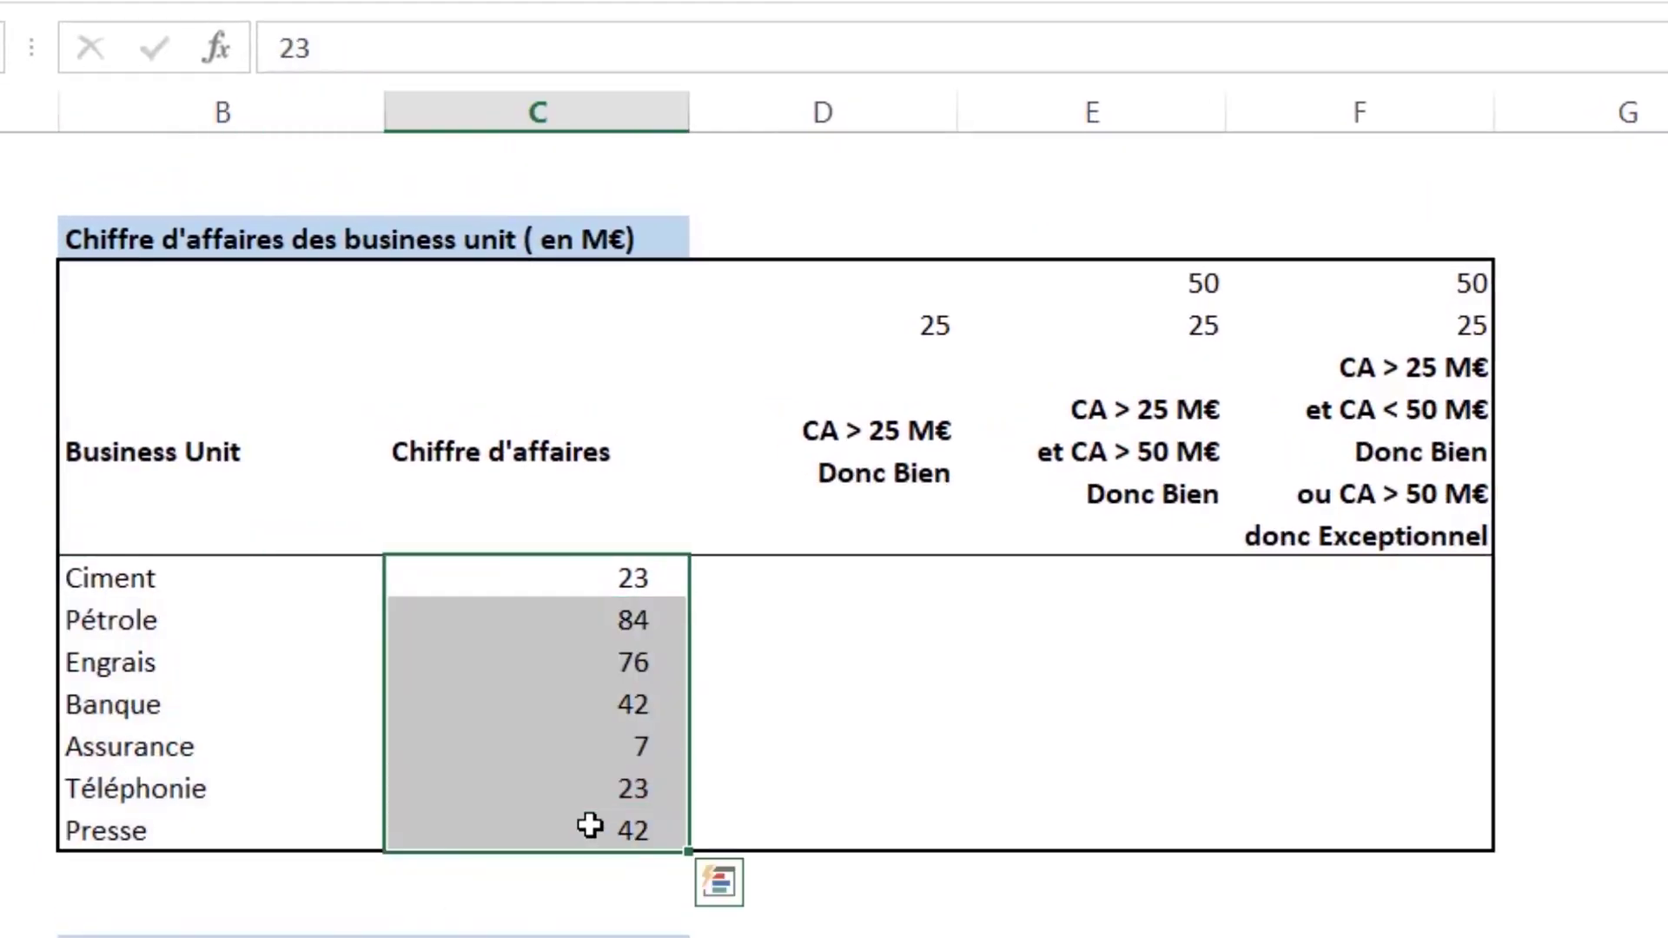
click(912, 591)
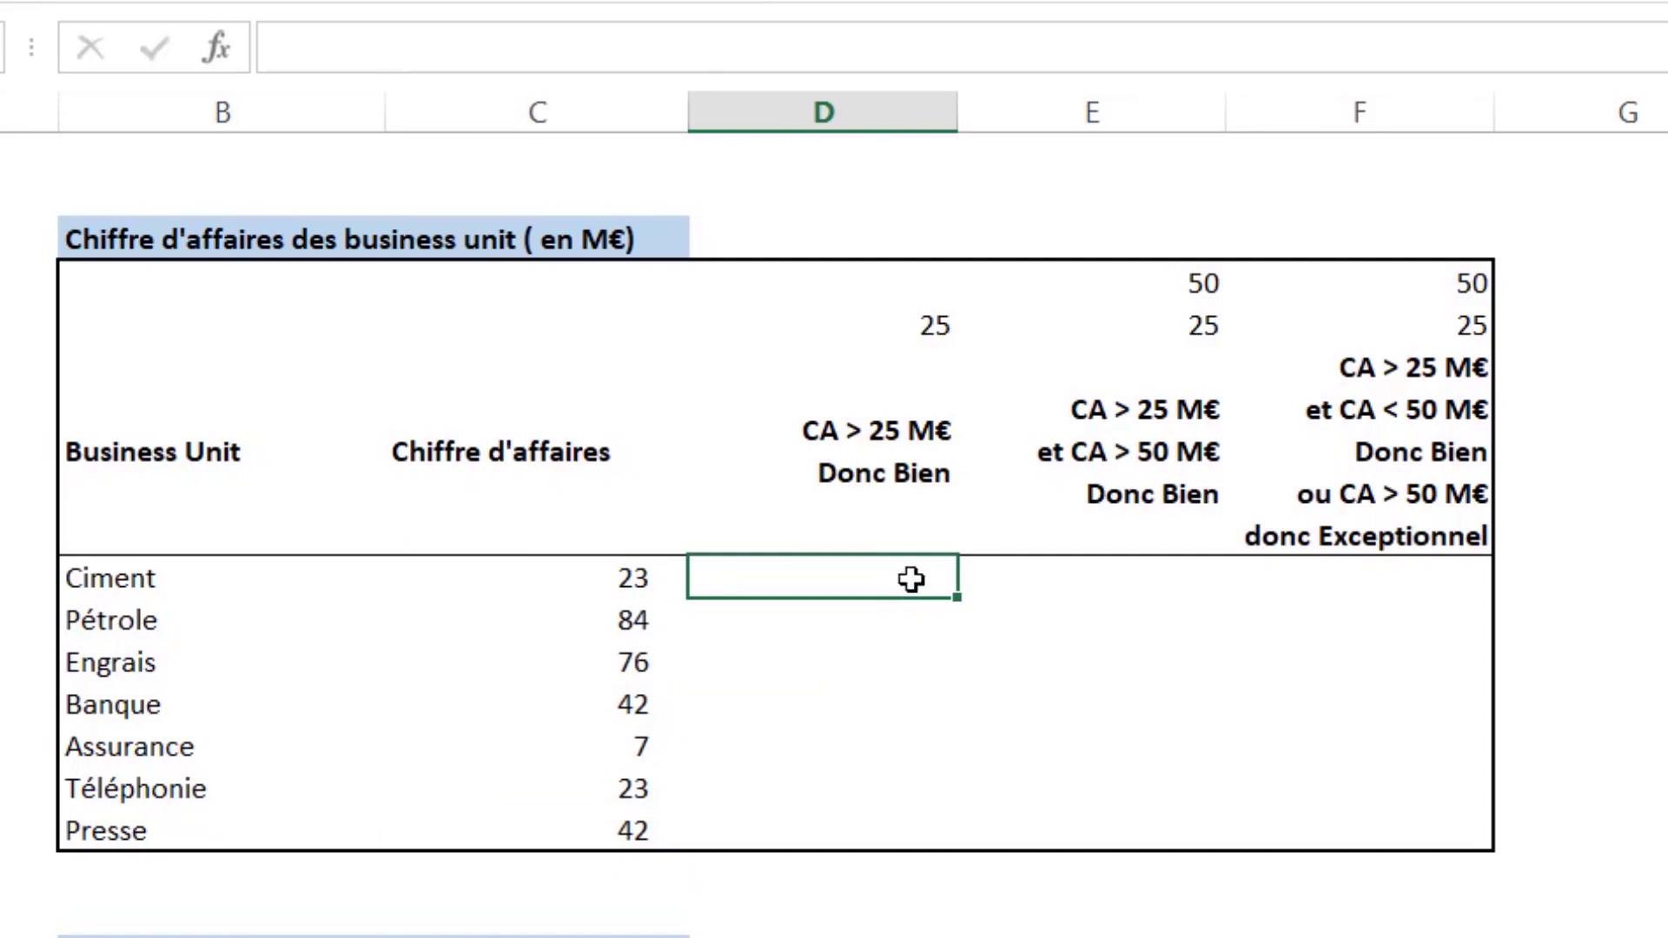
click(898, 439)
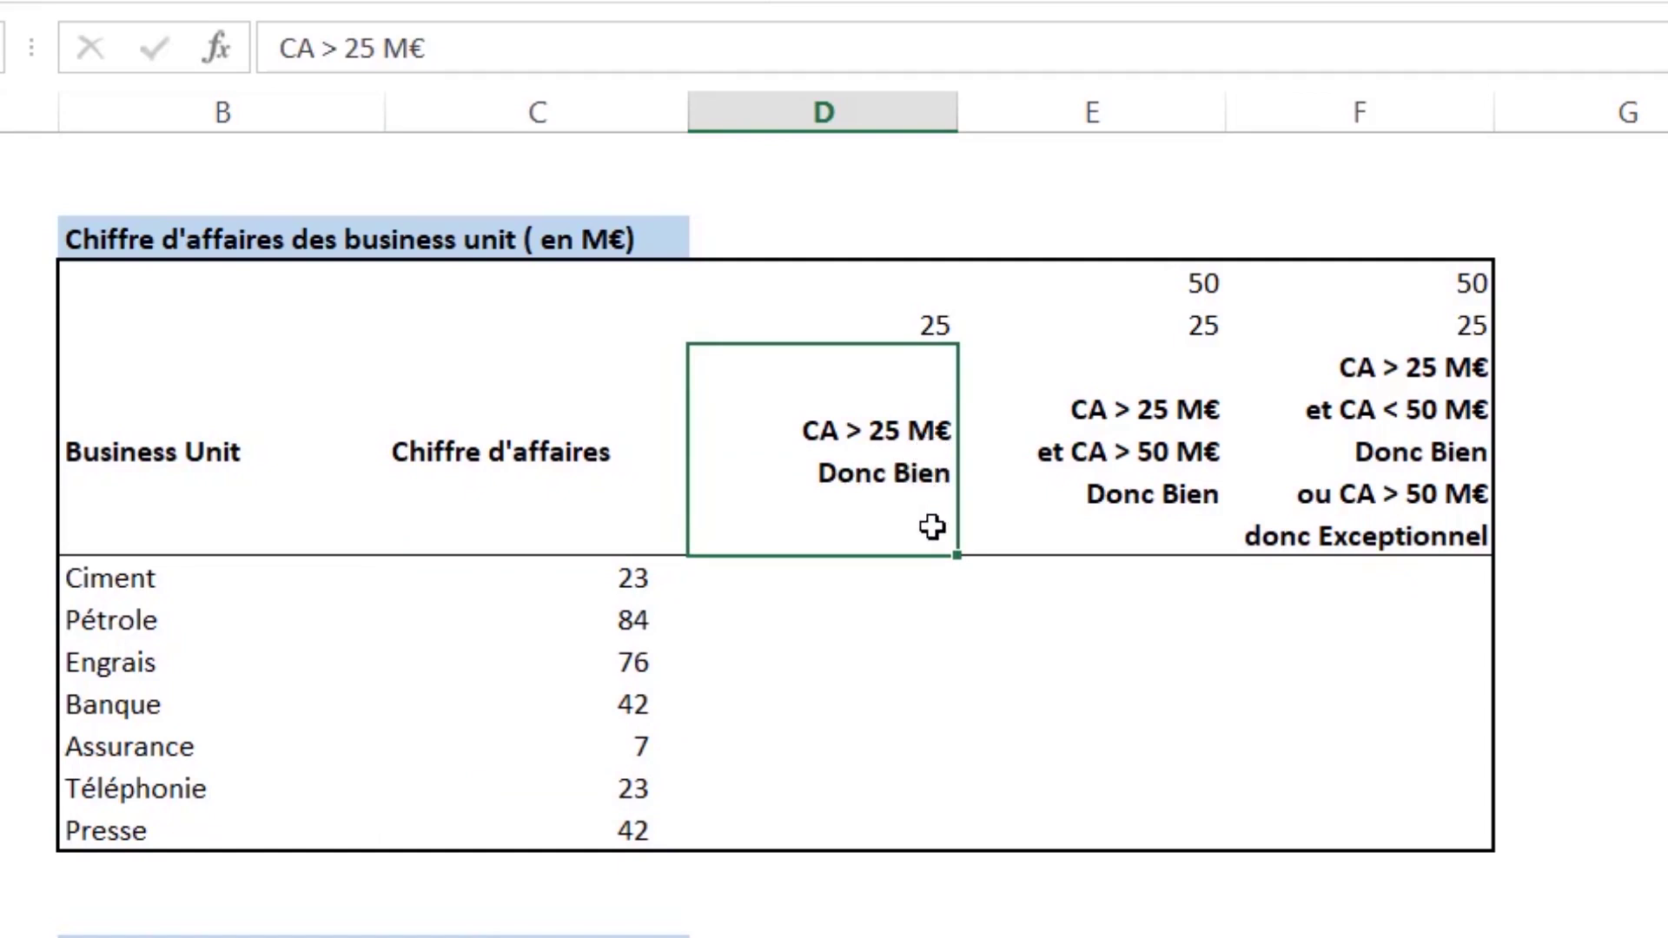
Begin a SI formula in D7 whose logical test checks C7 > $D$5, with the threshold as an absolute reference.
click(918, 591)
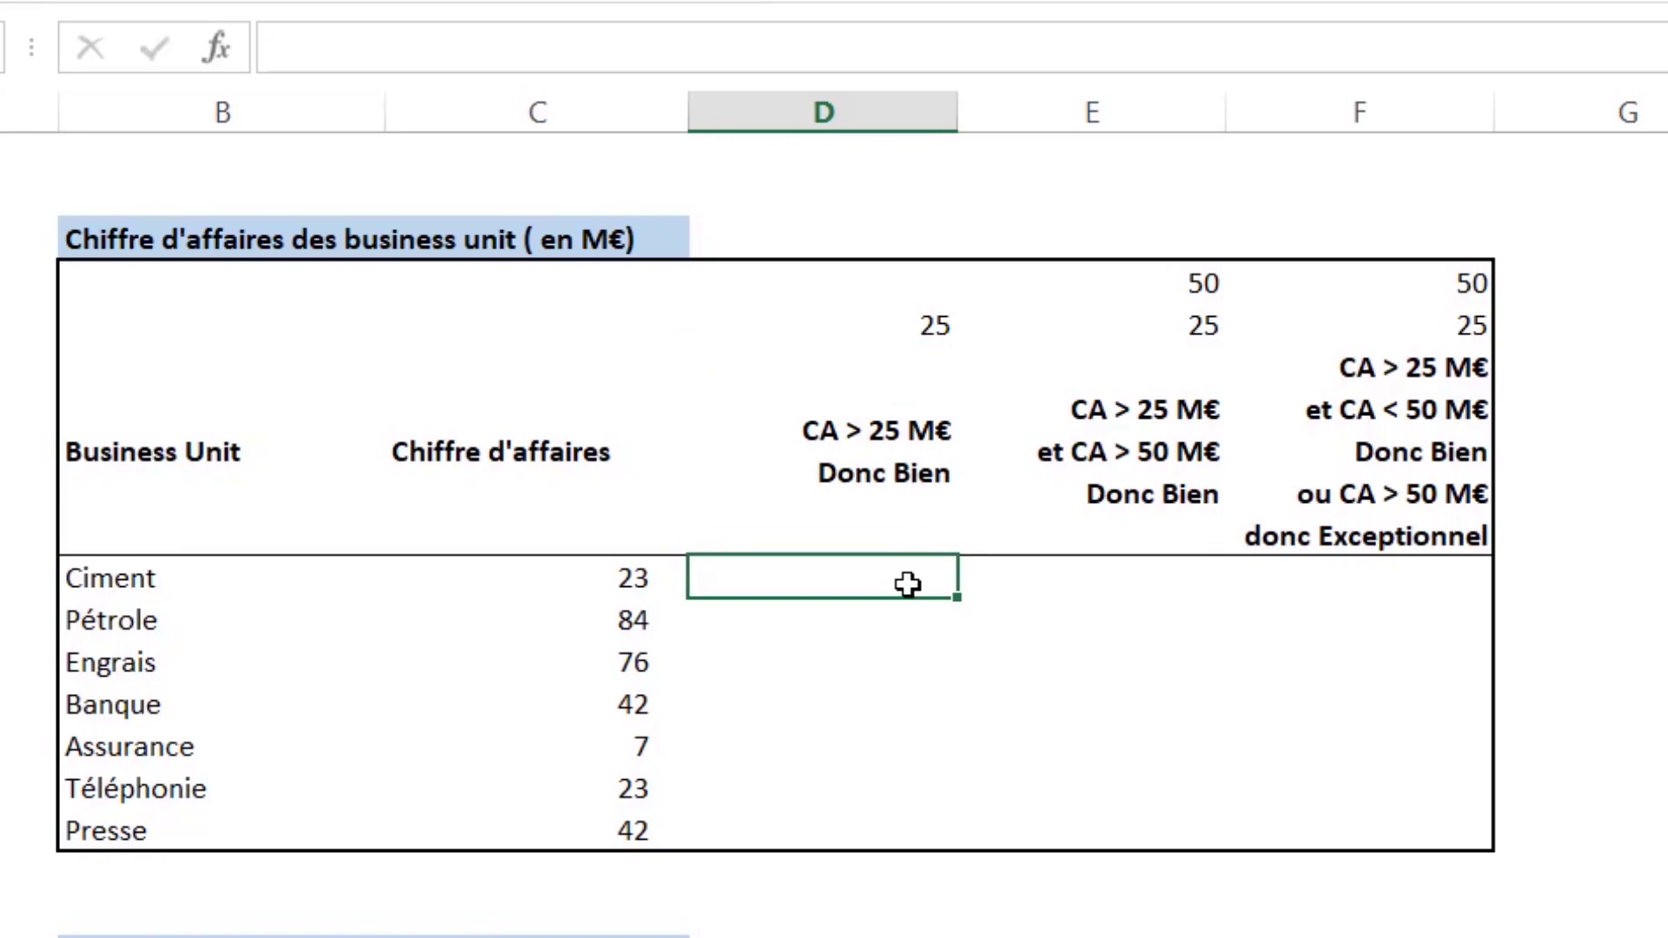
text(=)
text(si)
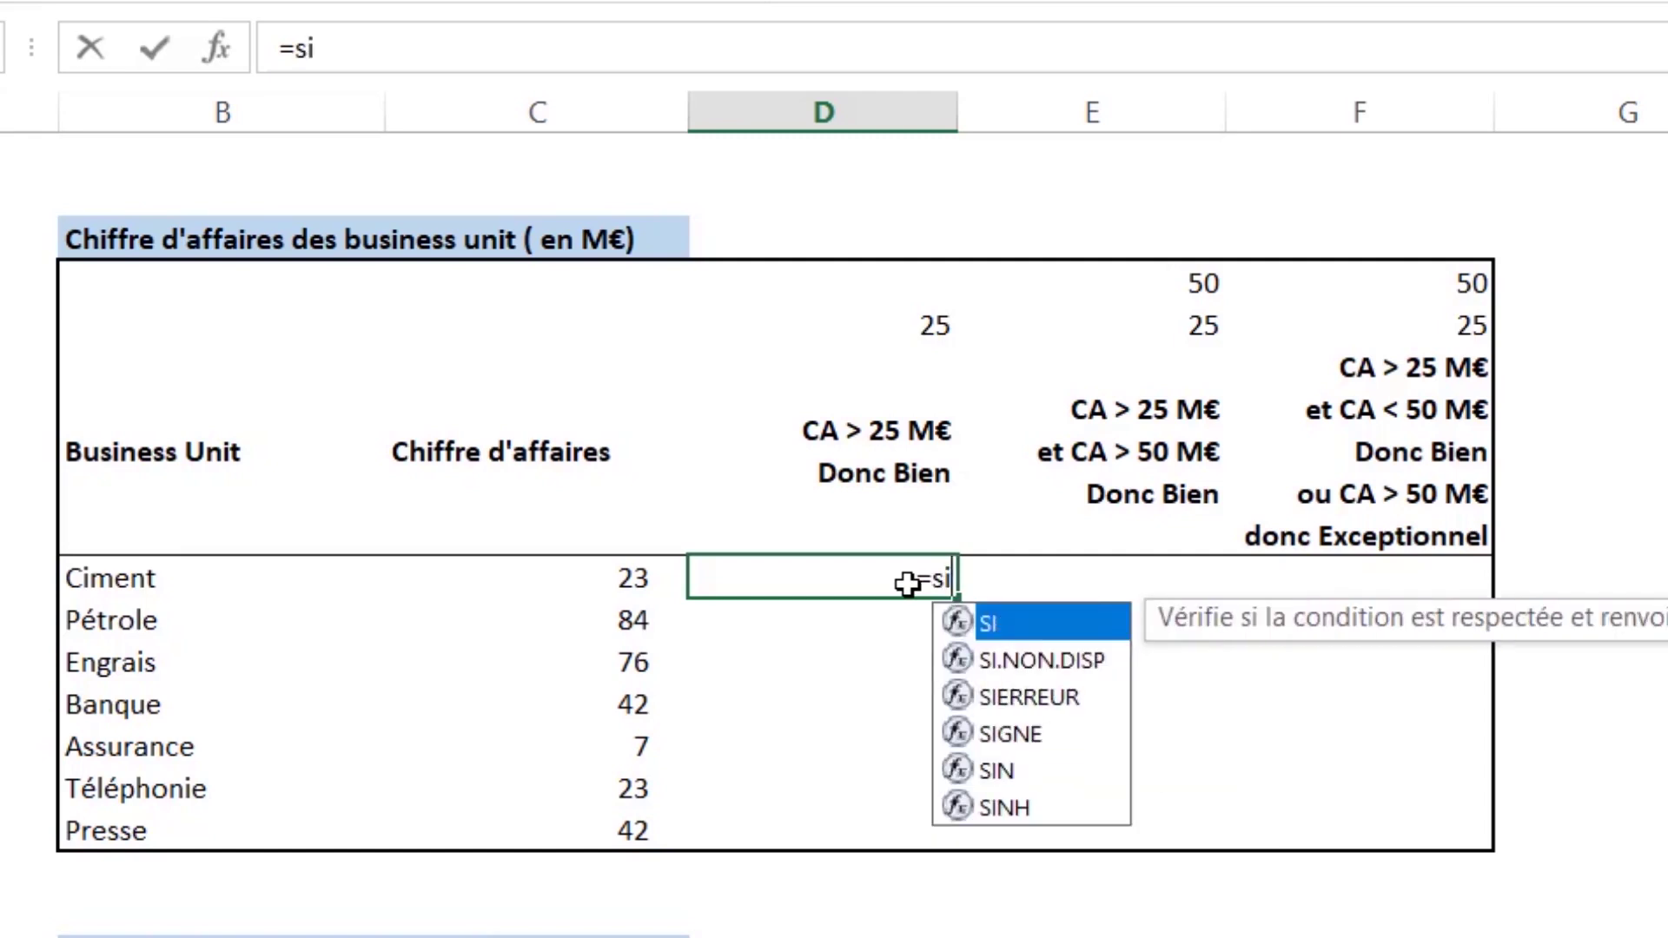
double_click(1029, 623)
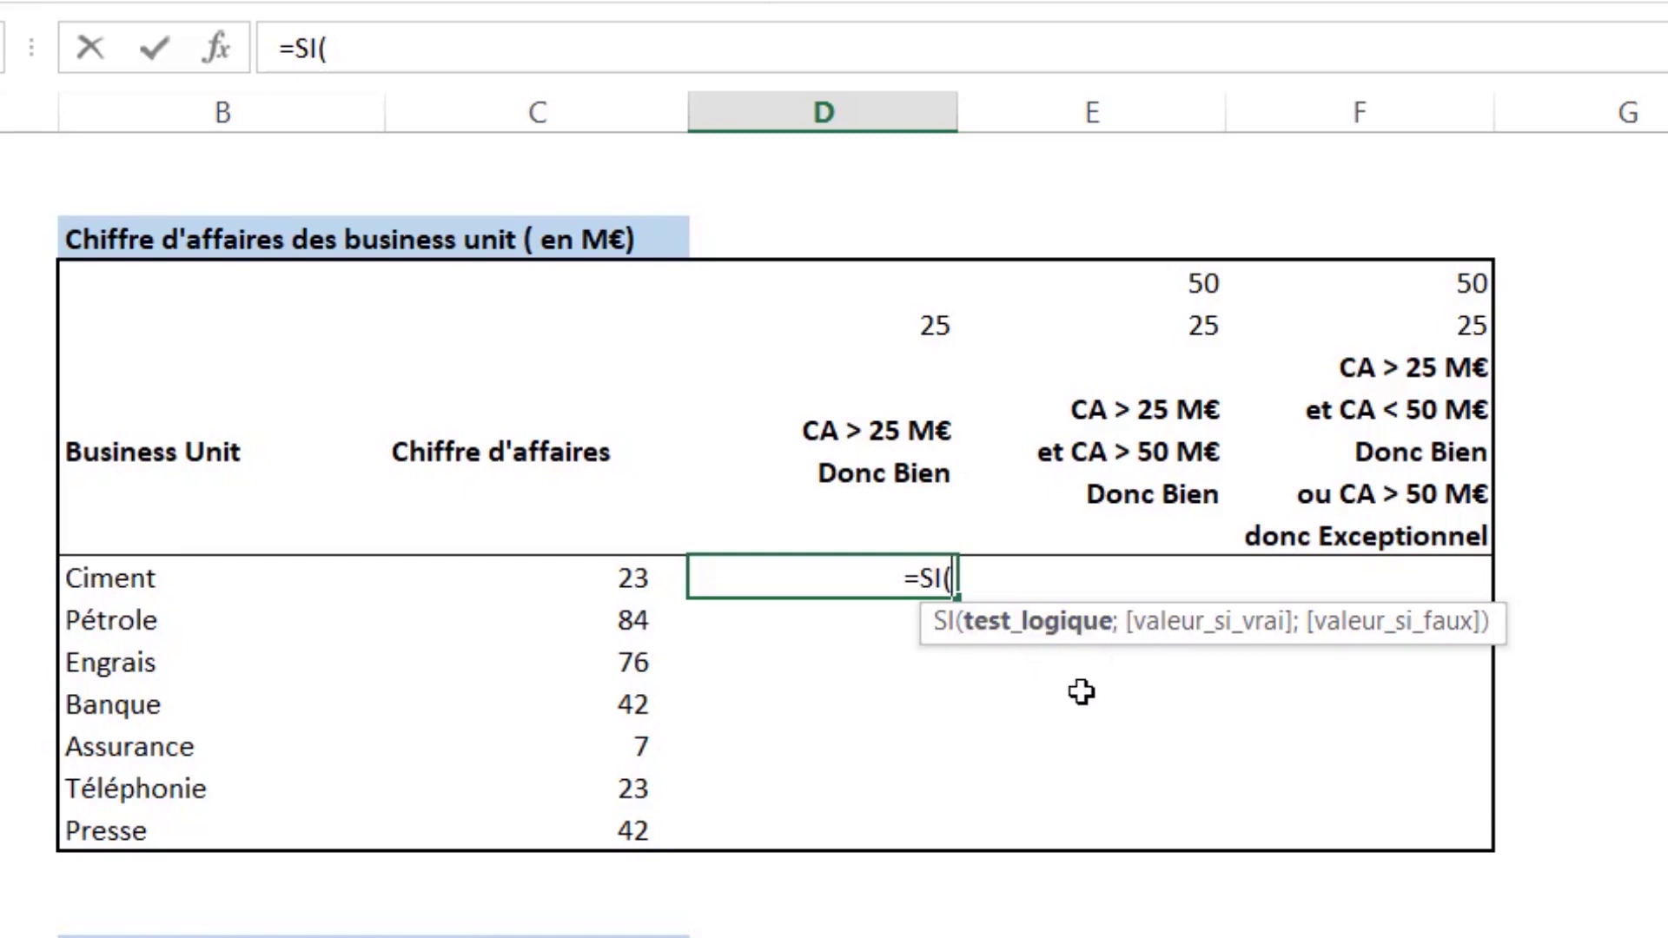
click(592, 576)
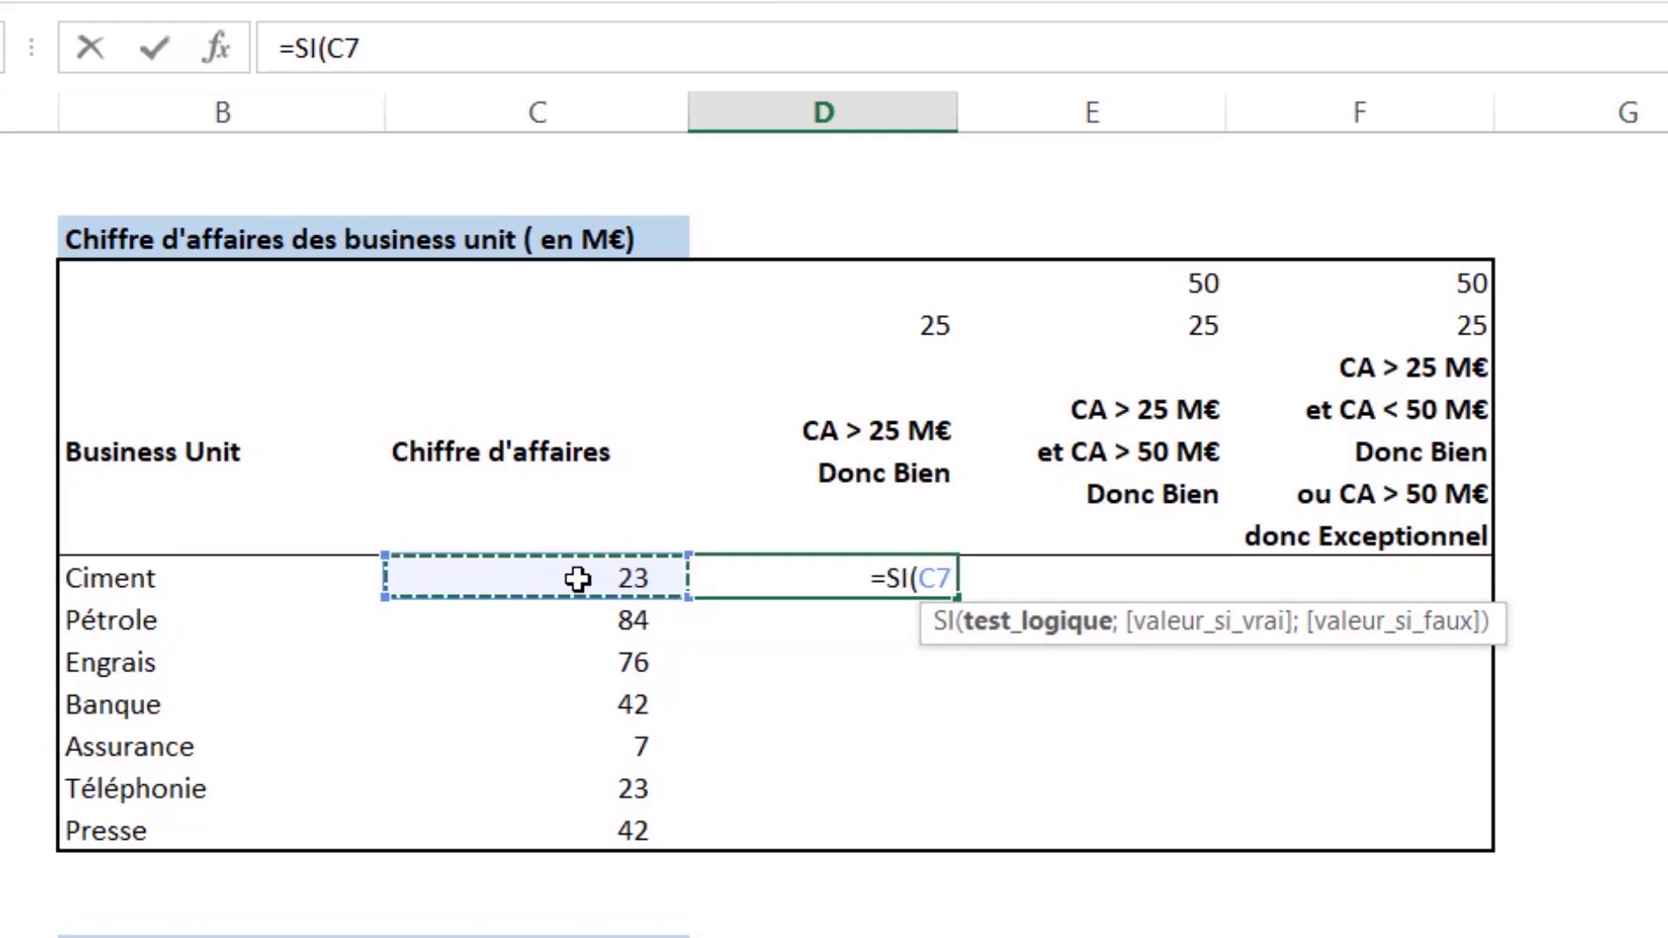
text(>)
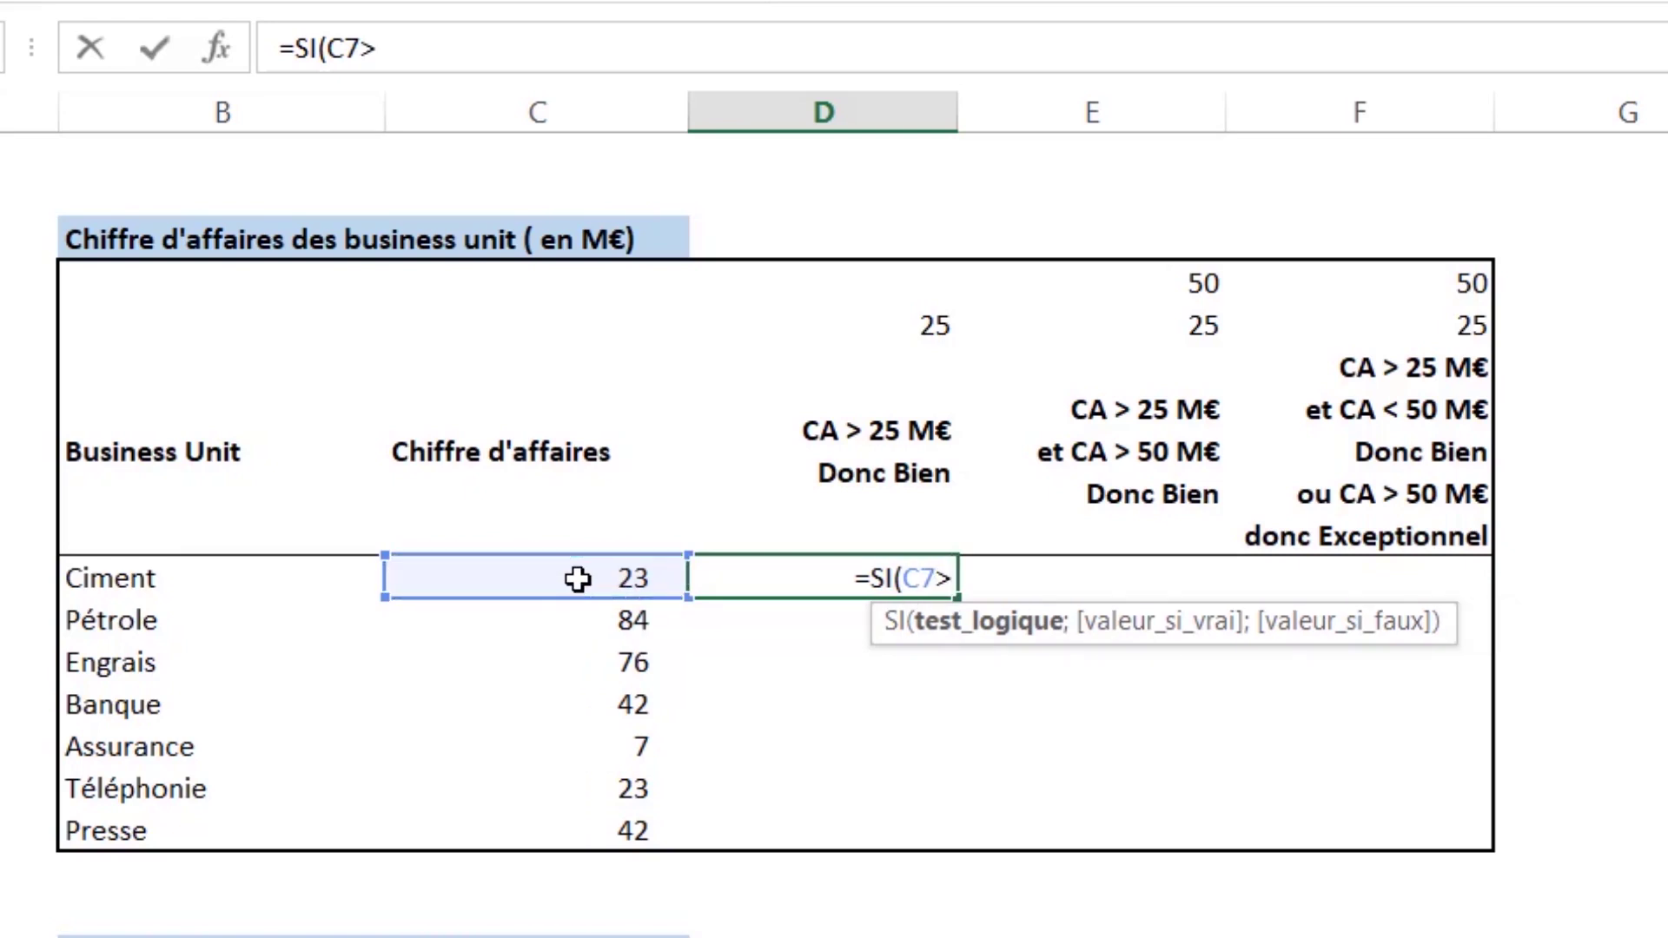
click(869, 326)
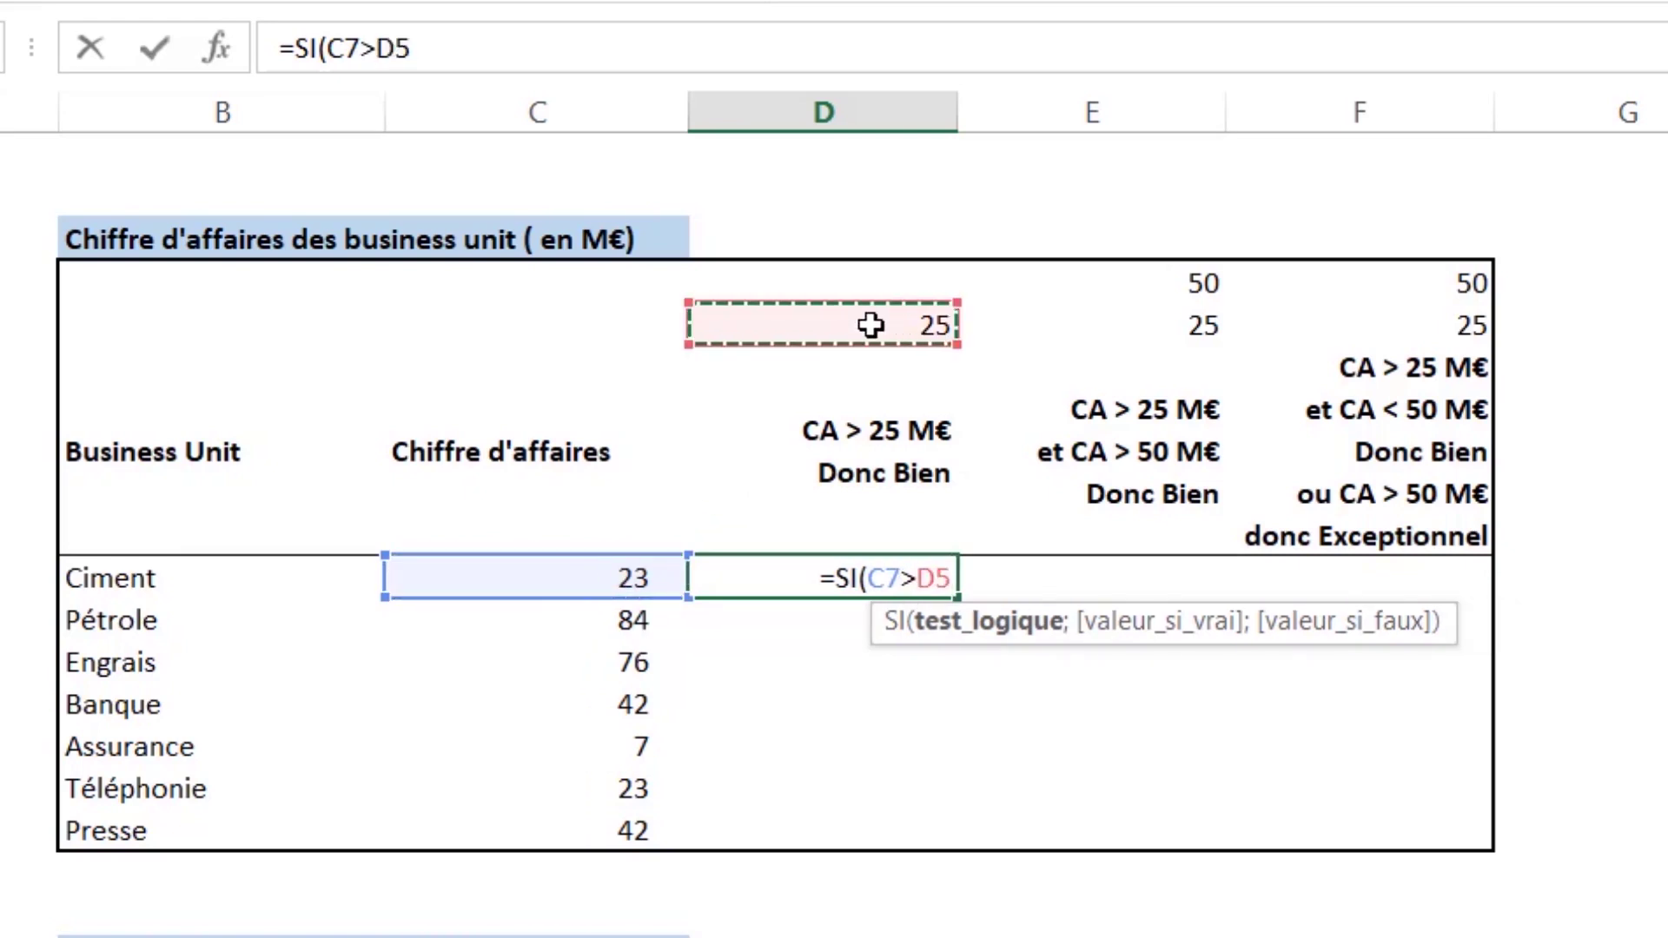
double_click(933, 576)
key(F4)
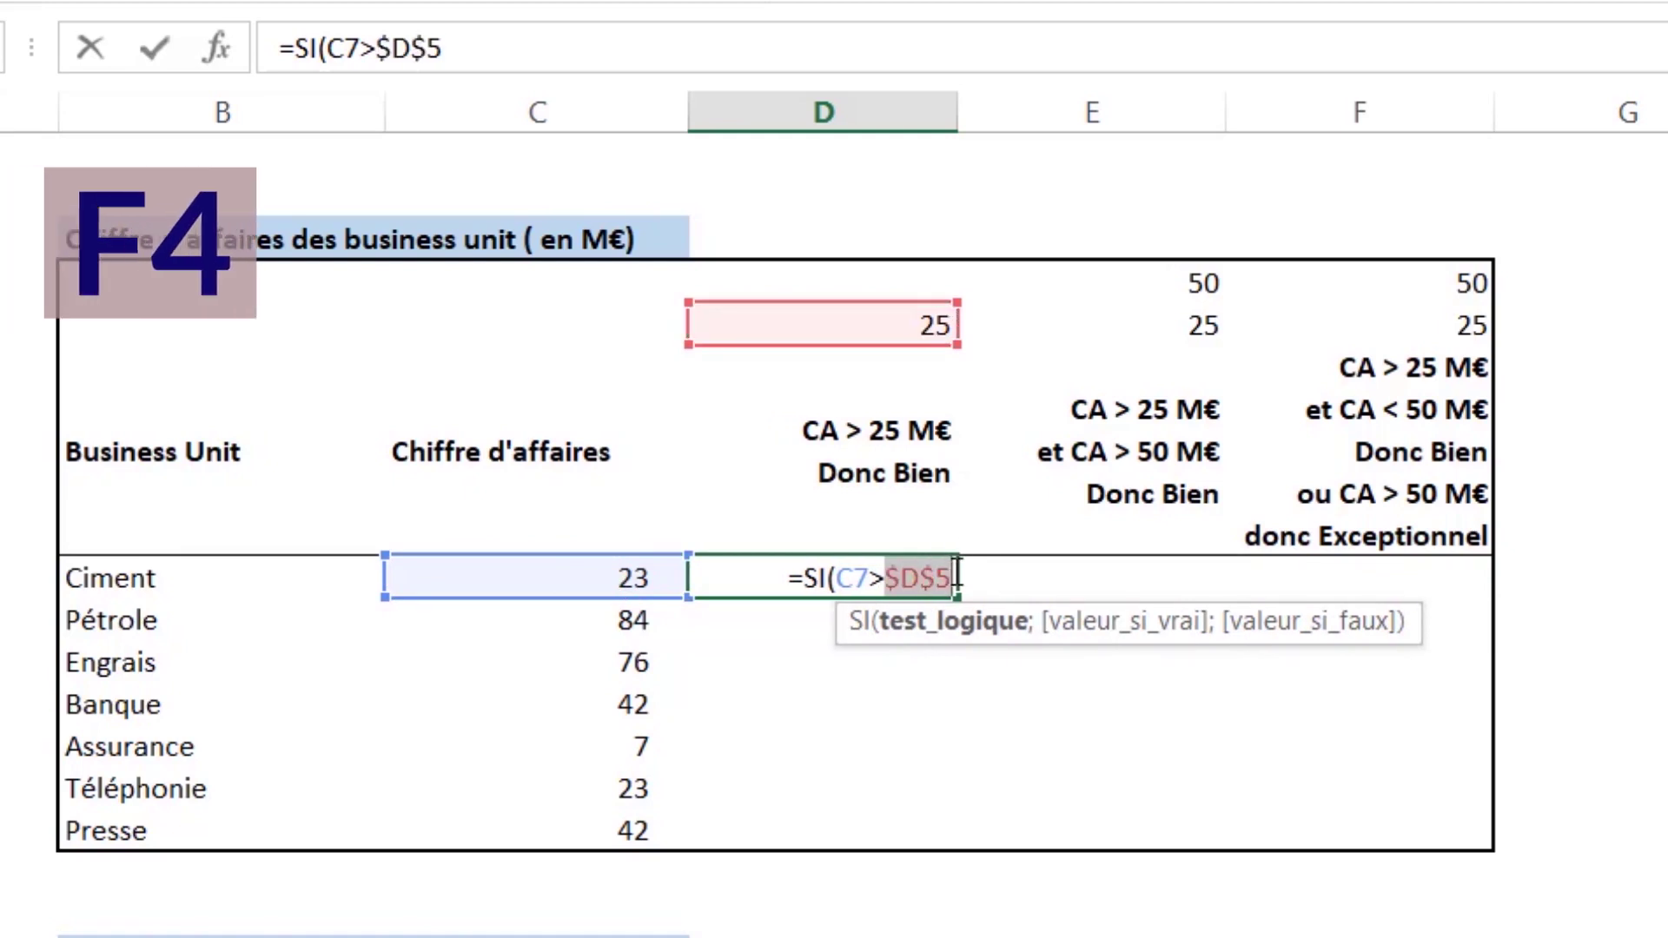
Complete the D7 formula with "Bien" as the true value and empty text "" as the false value.
text(;)
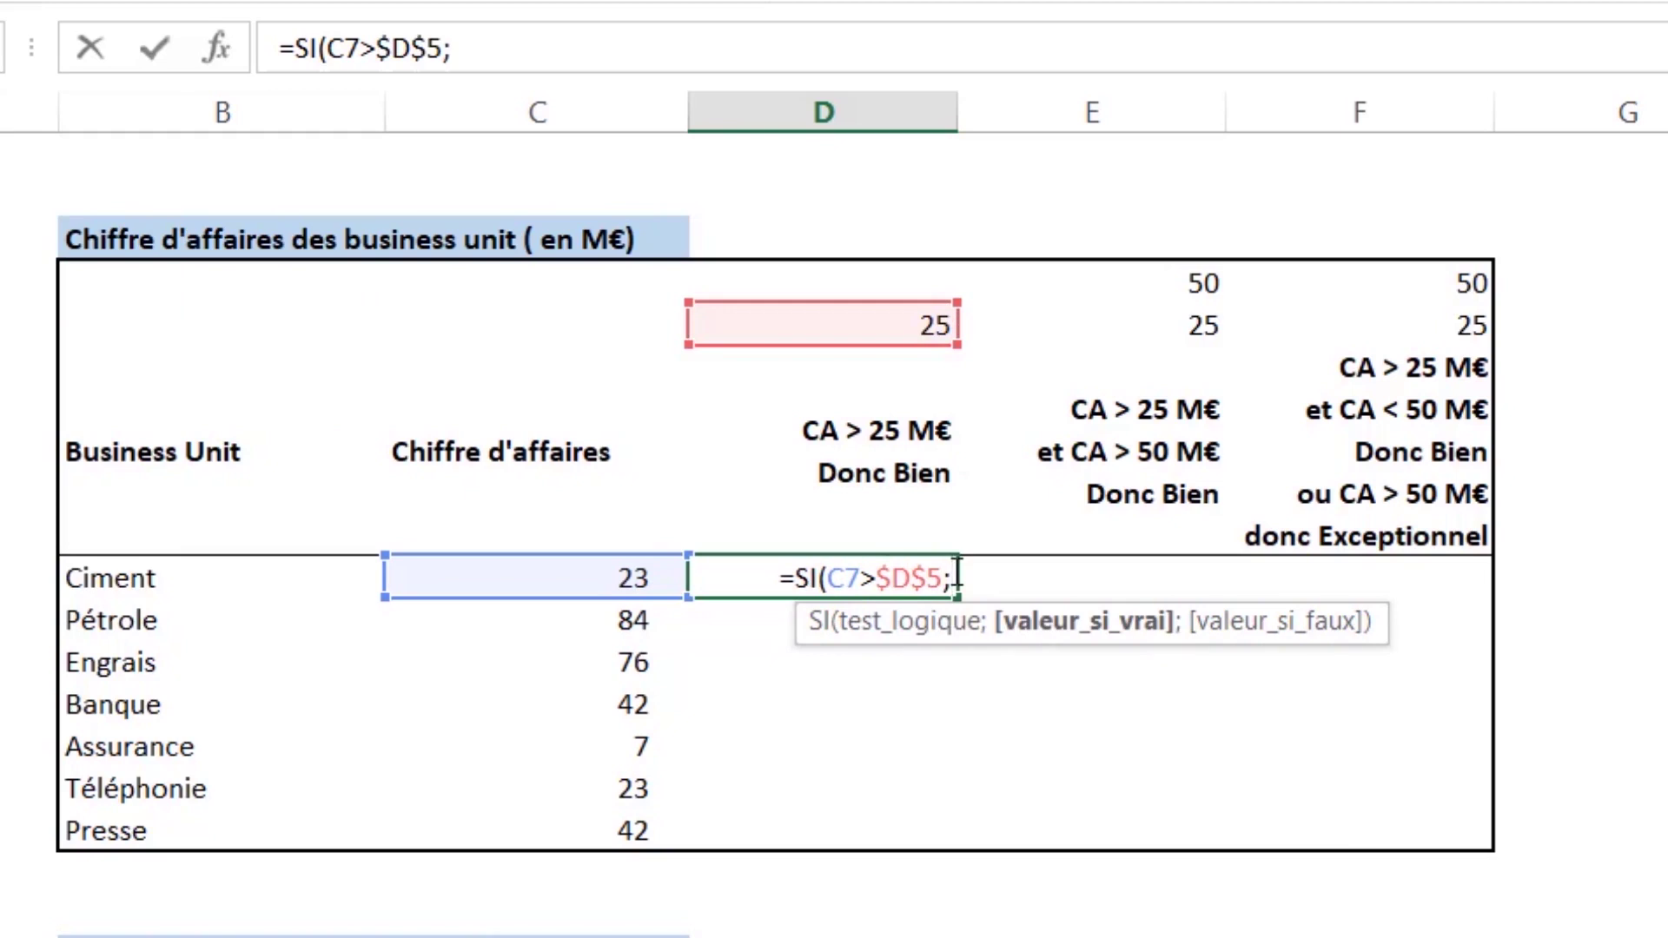
text("Bien)
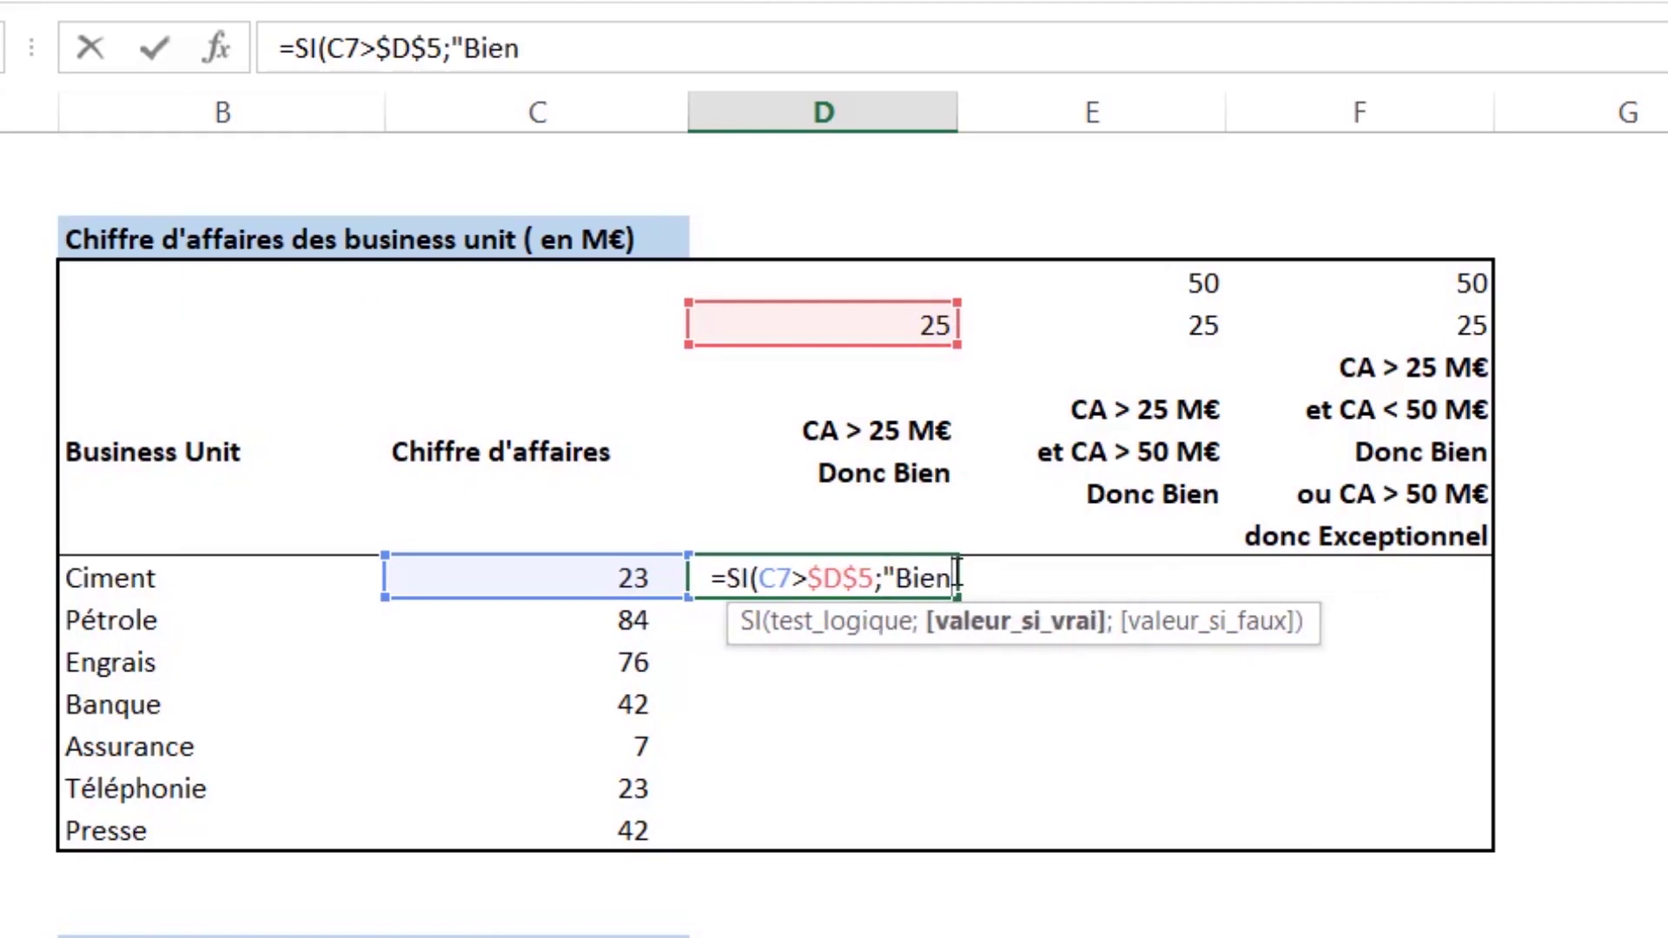
text(")
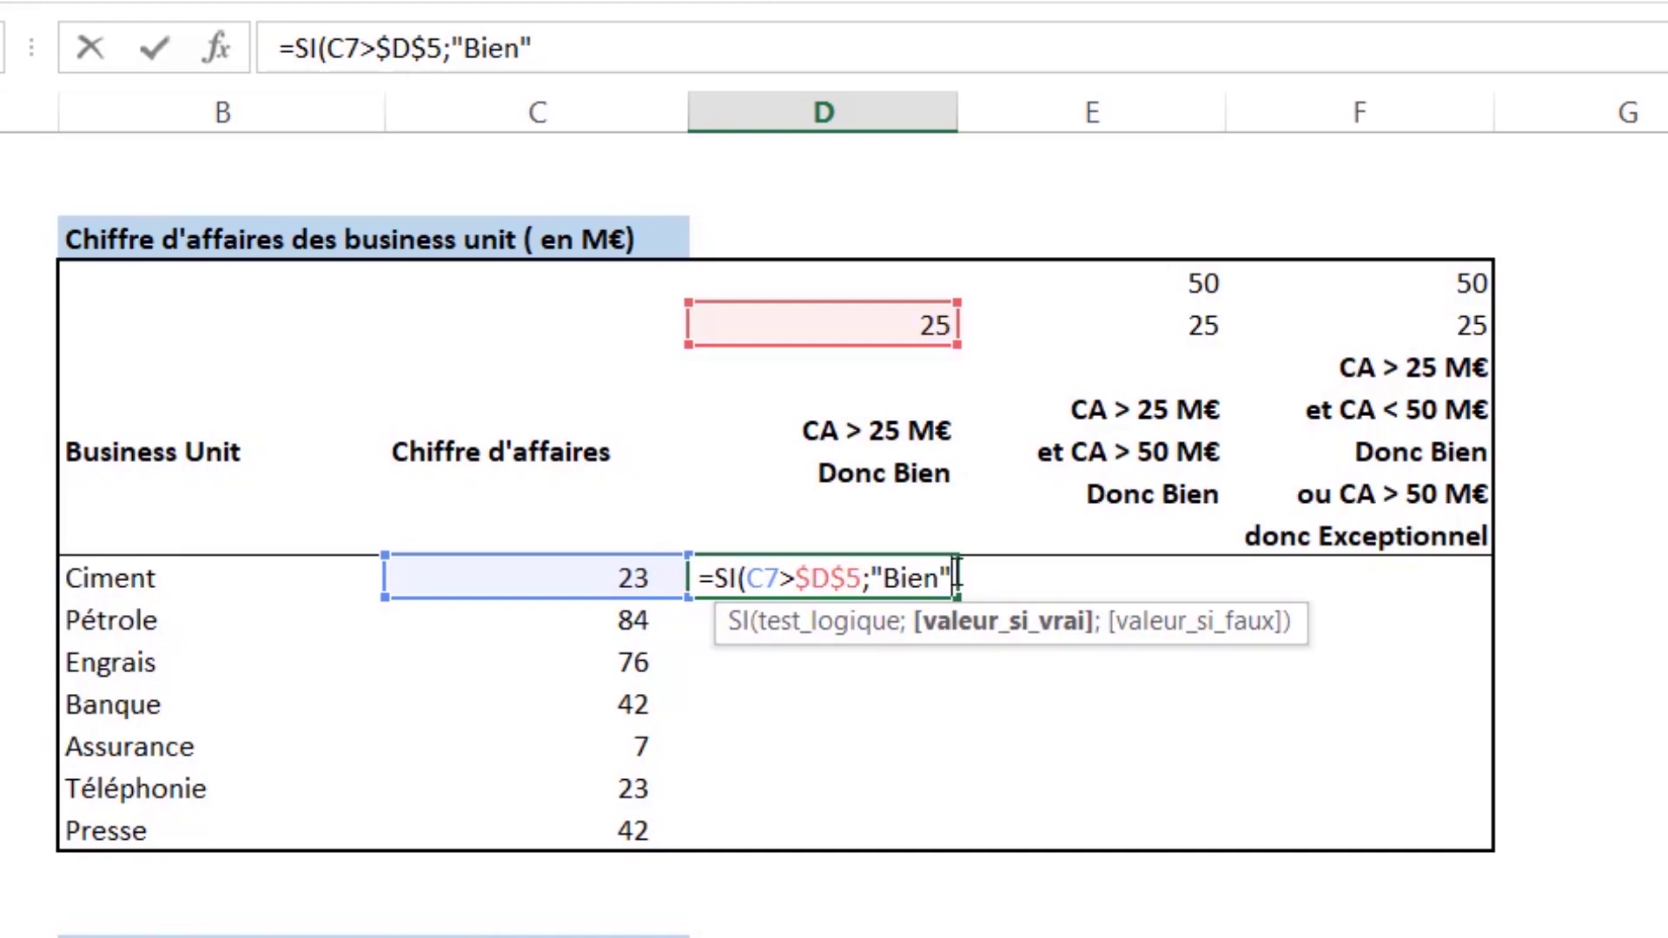
text(;)
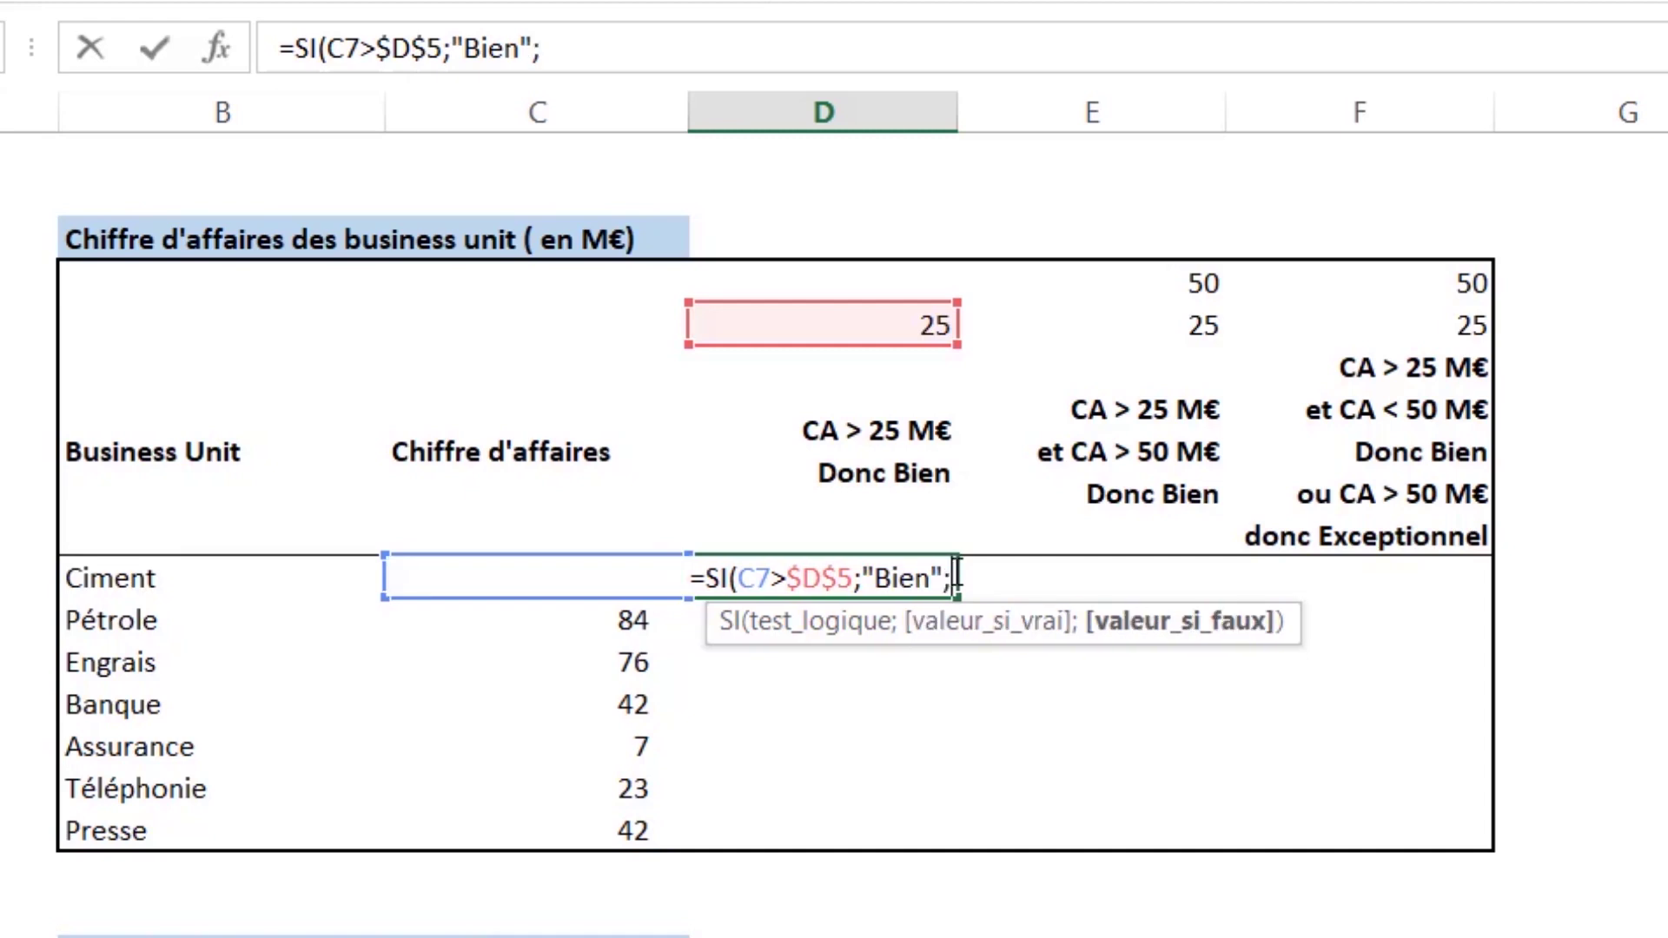
text("")
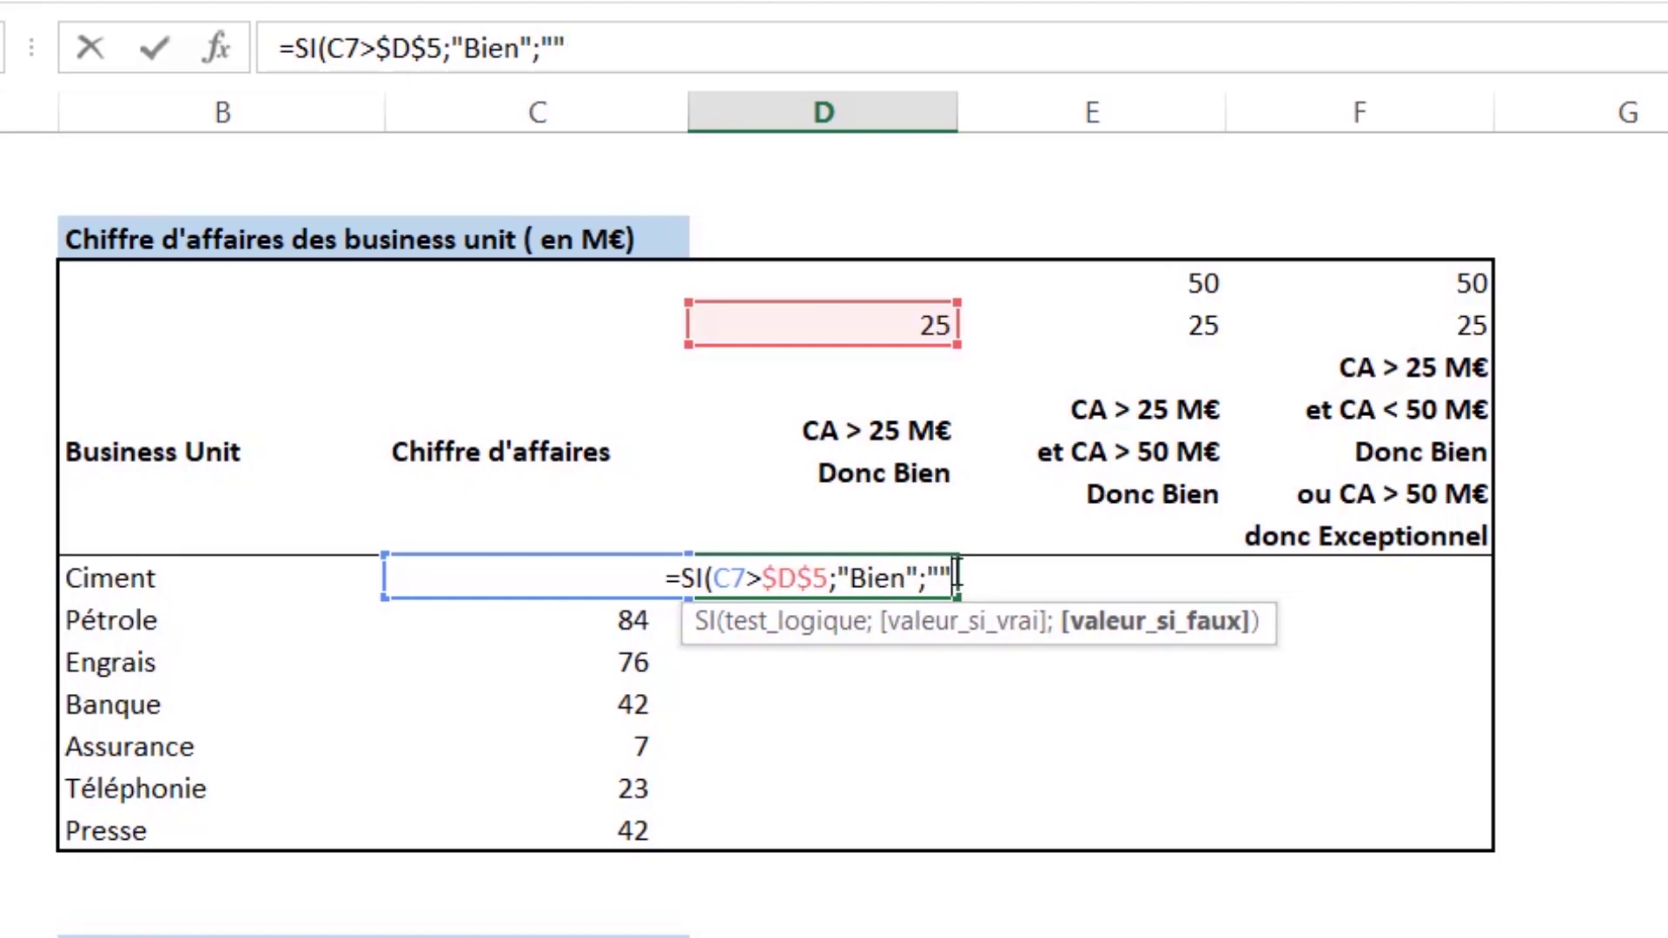
text())
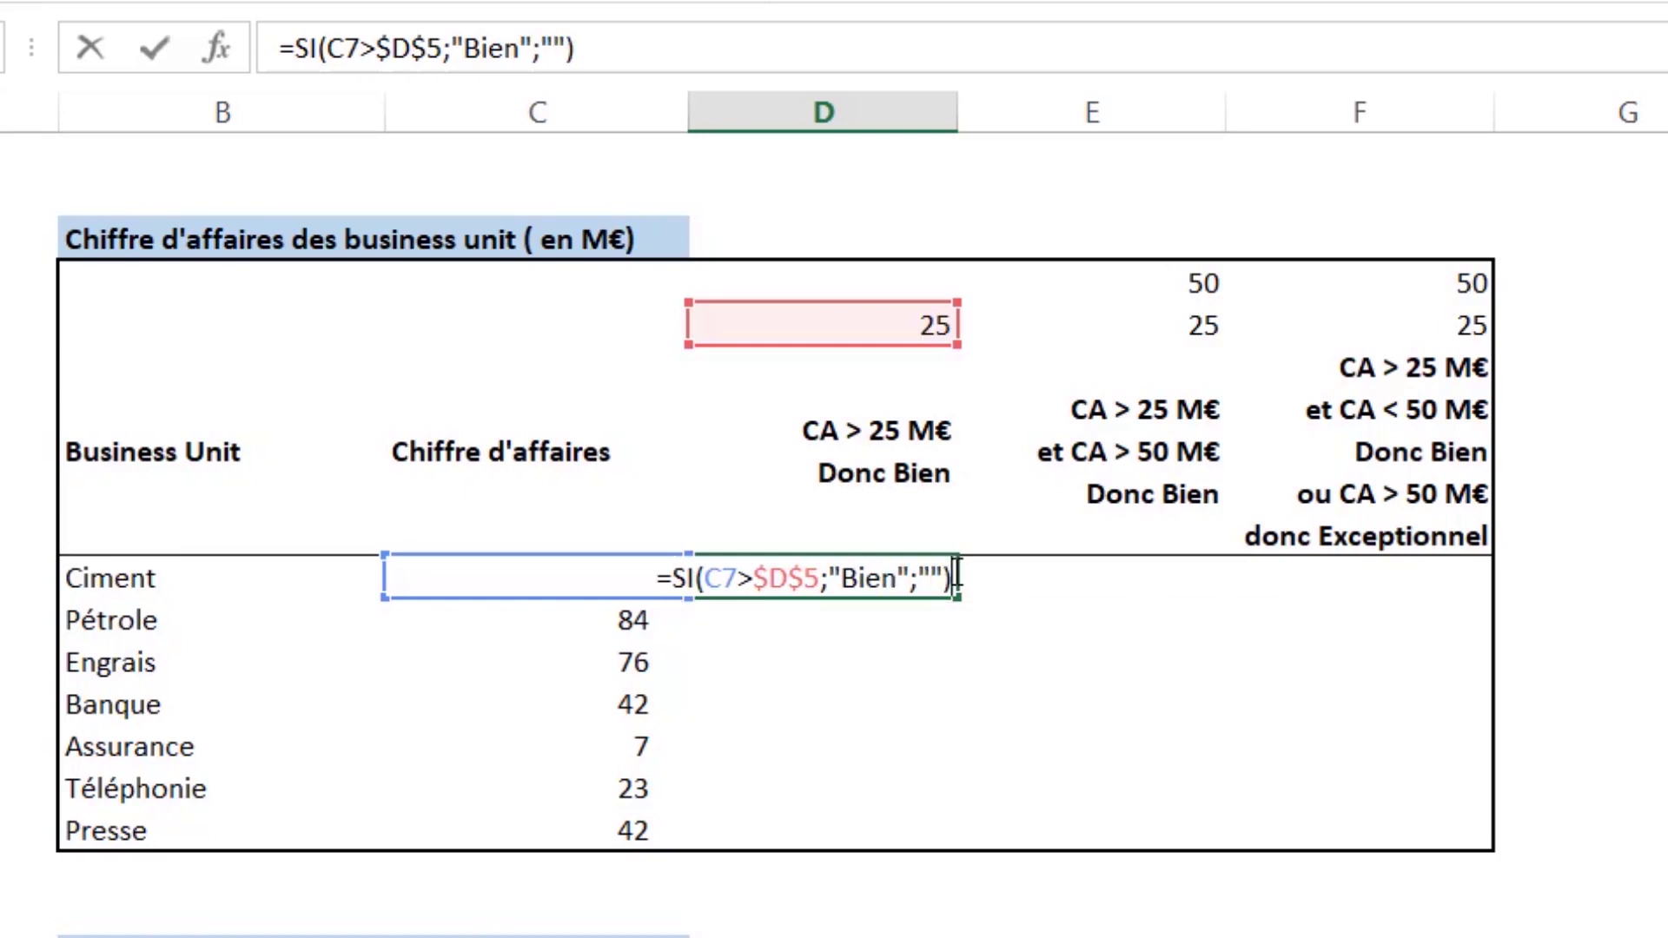
key(Return)
Review the Ciment result against its criterion and fill the D7 formula down to the Presse row, D13.
click(914, 565)
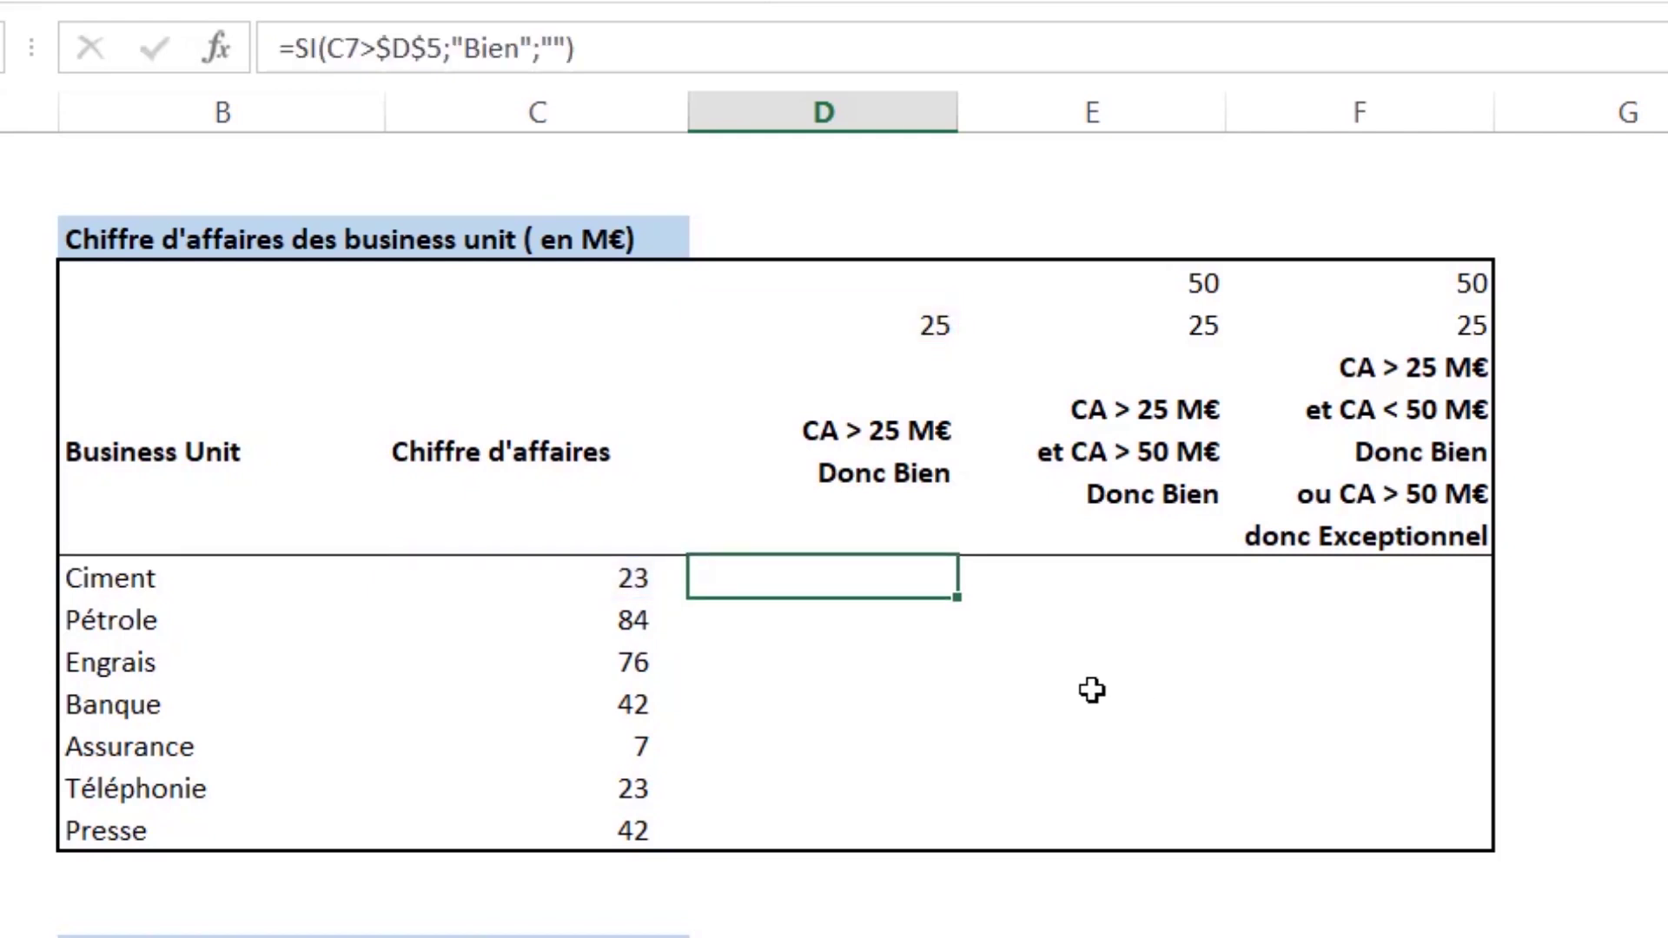
click(604, 580)
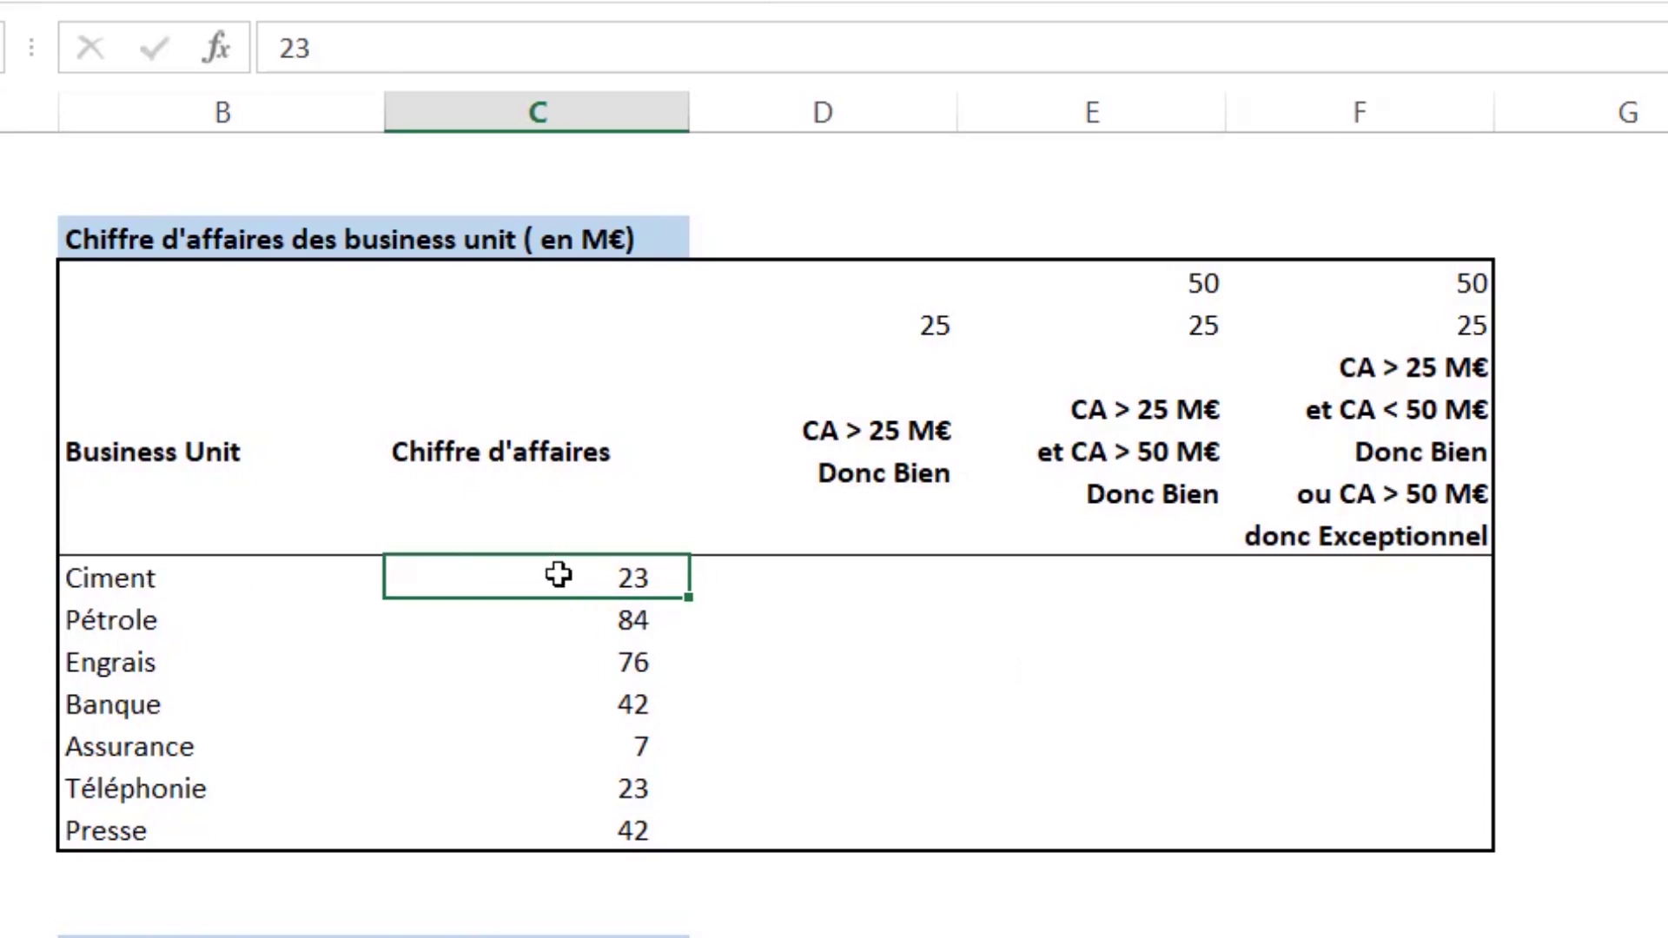
click(872, 447)
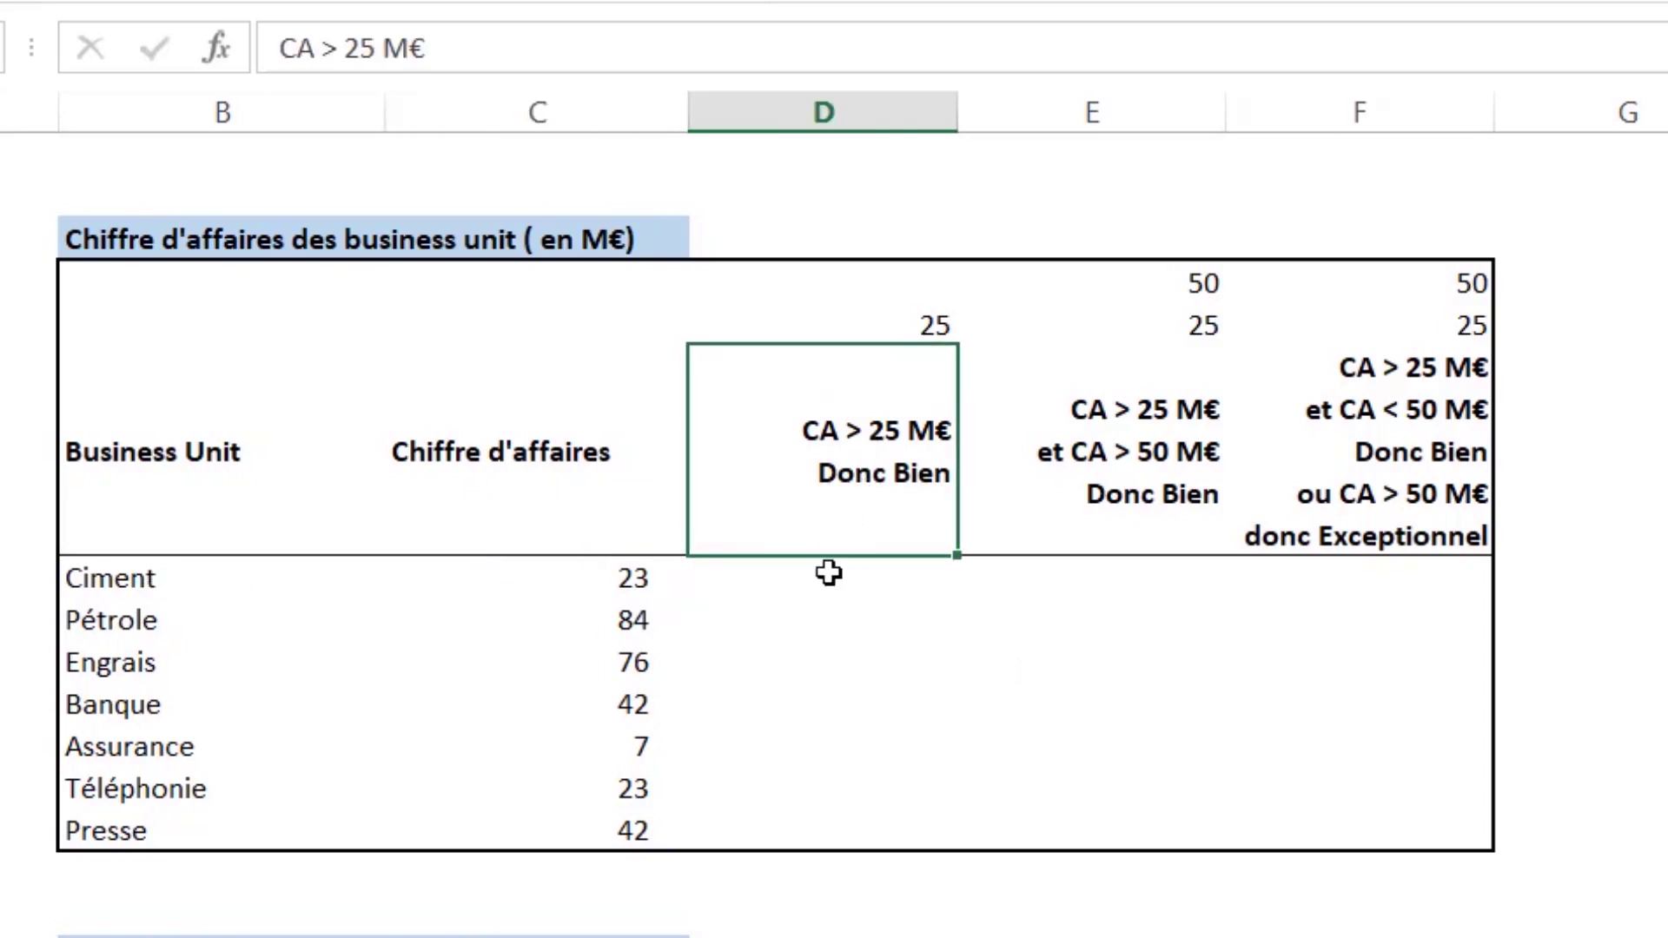
click(669, 583)
click(836, 578)
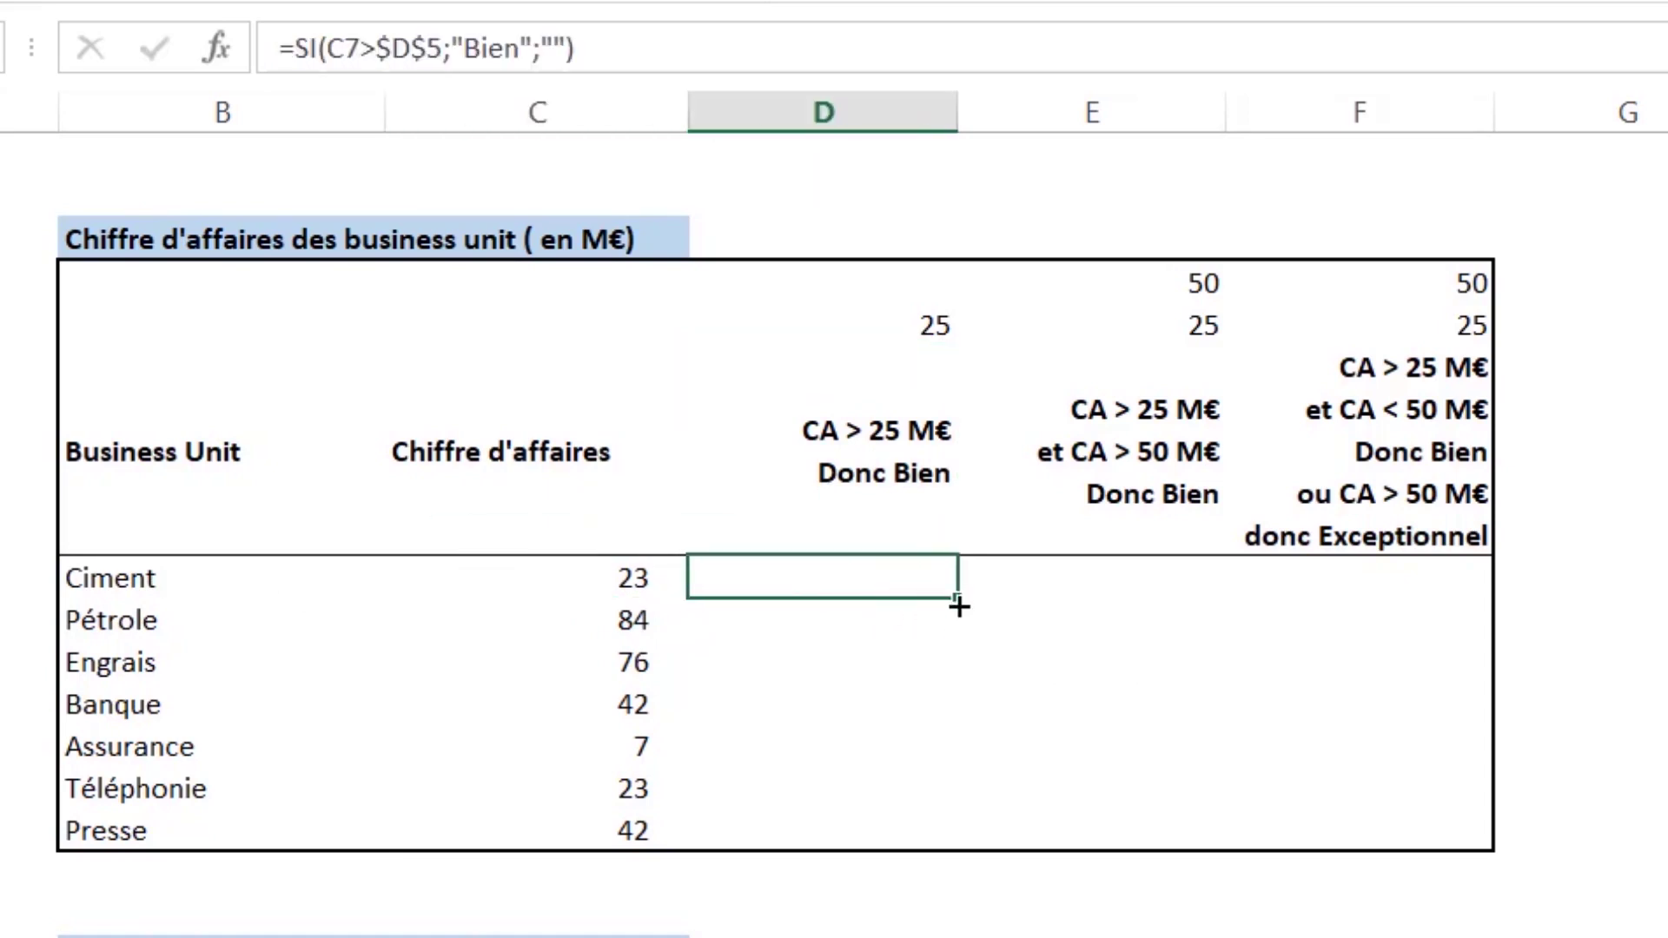
drag(959, 603, 939, 835)
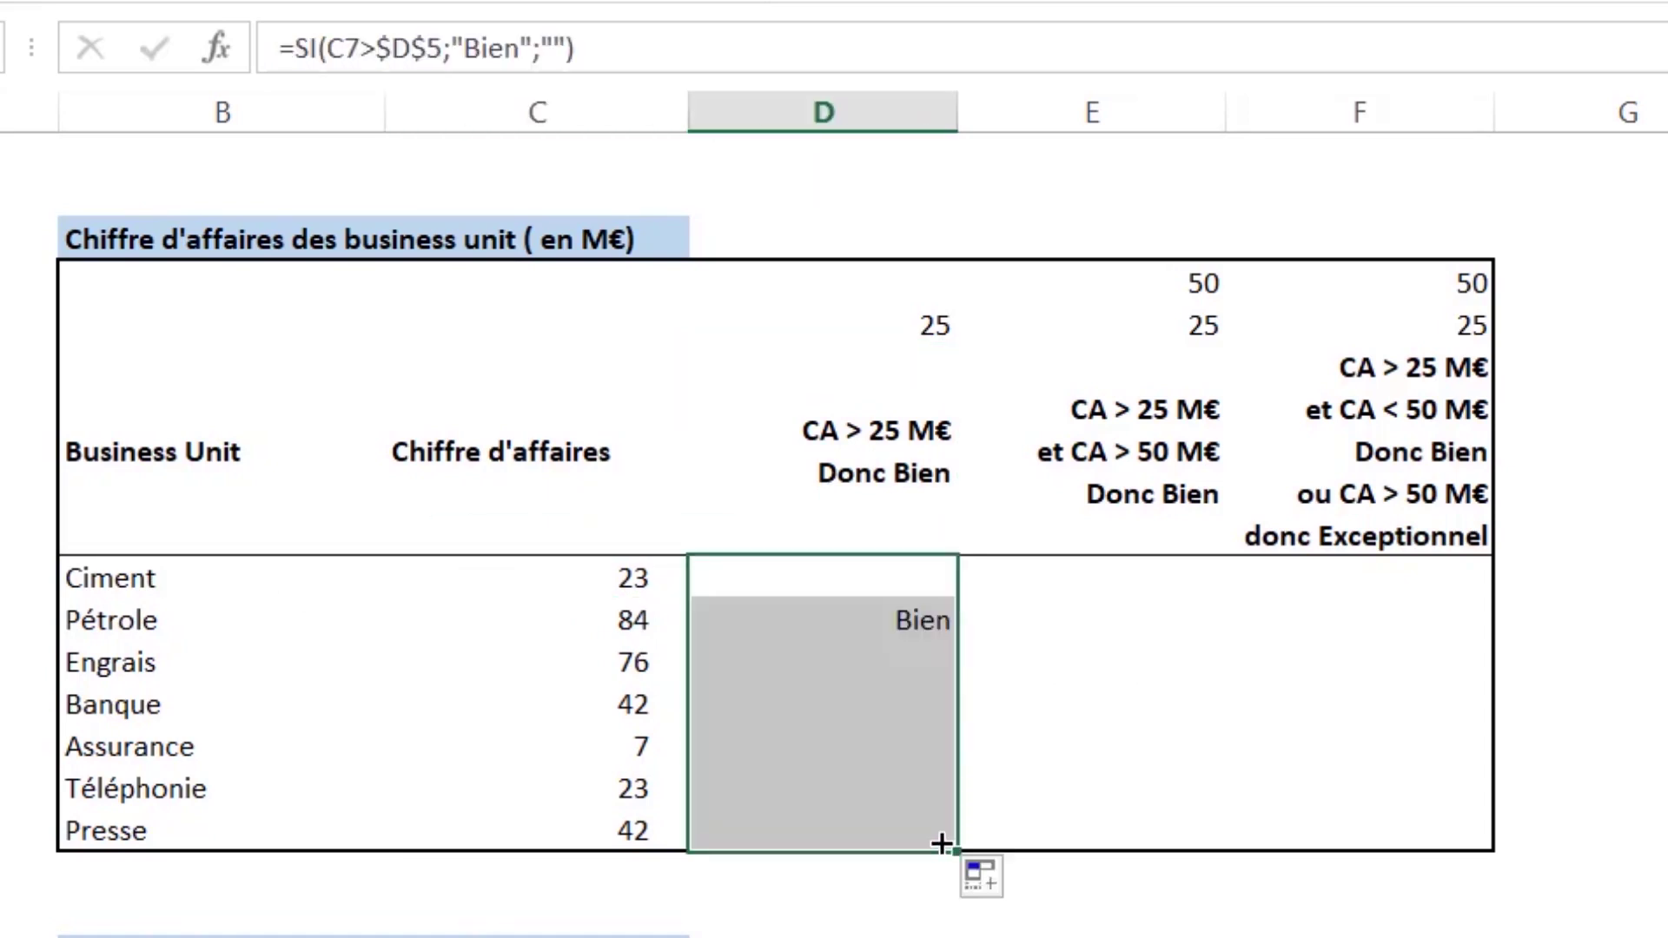
Check the Pétrole and Ciment results in column D and read the two-threshold criterion heading column E.
click(164, 627)
click(557, 633)
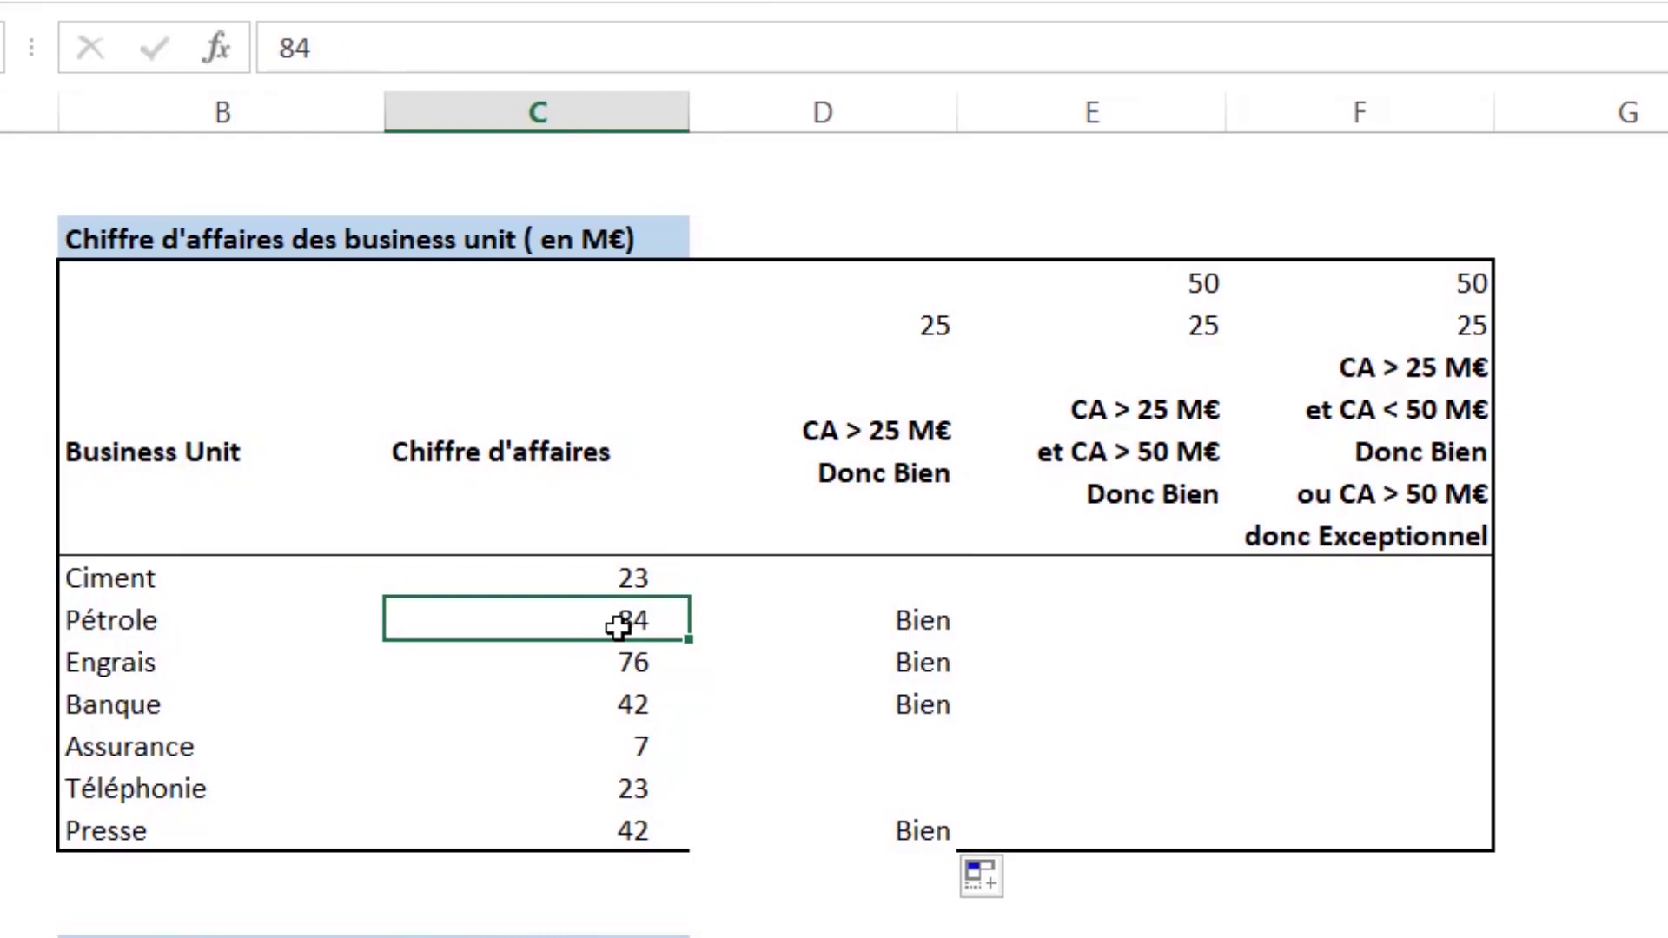
click(906, 625)
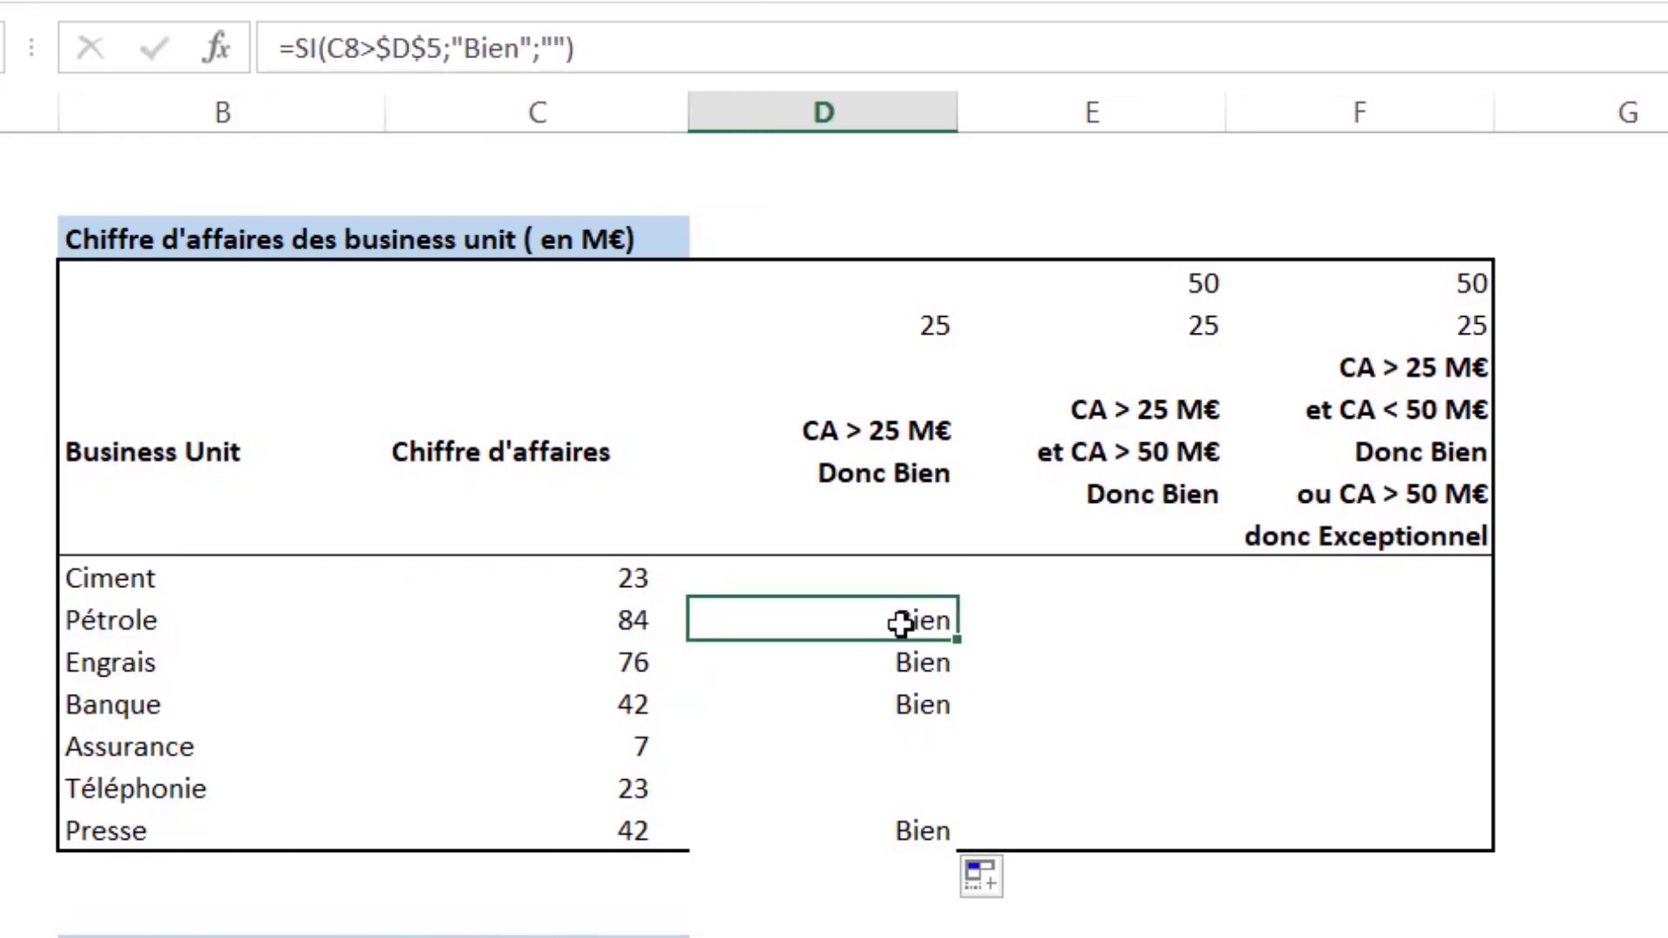
click(899, 578)
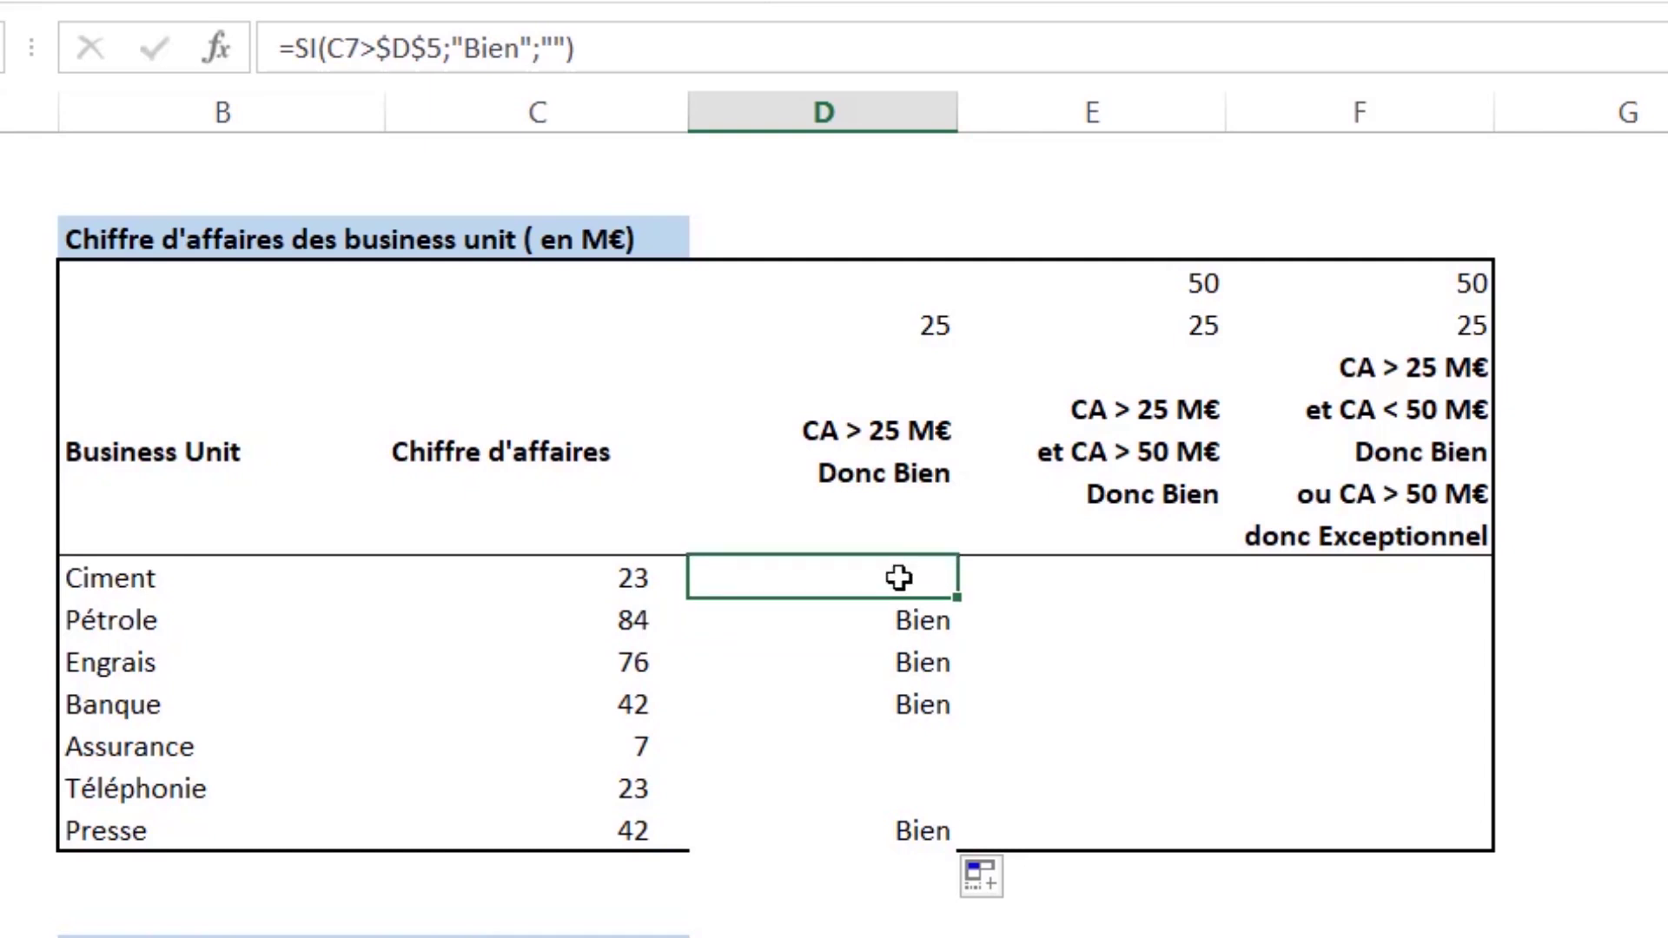
click(1125, 588)
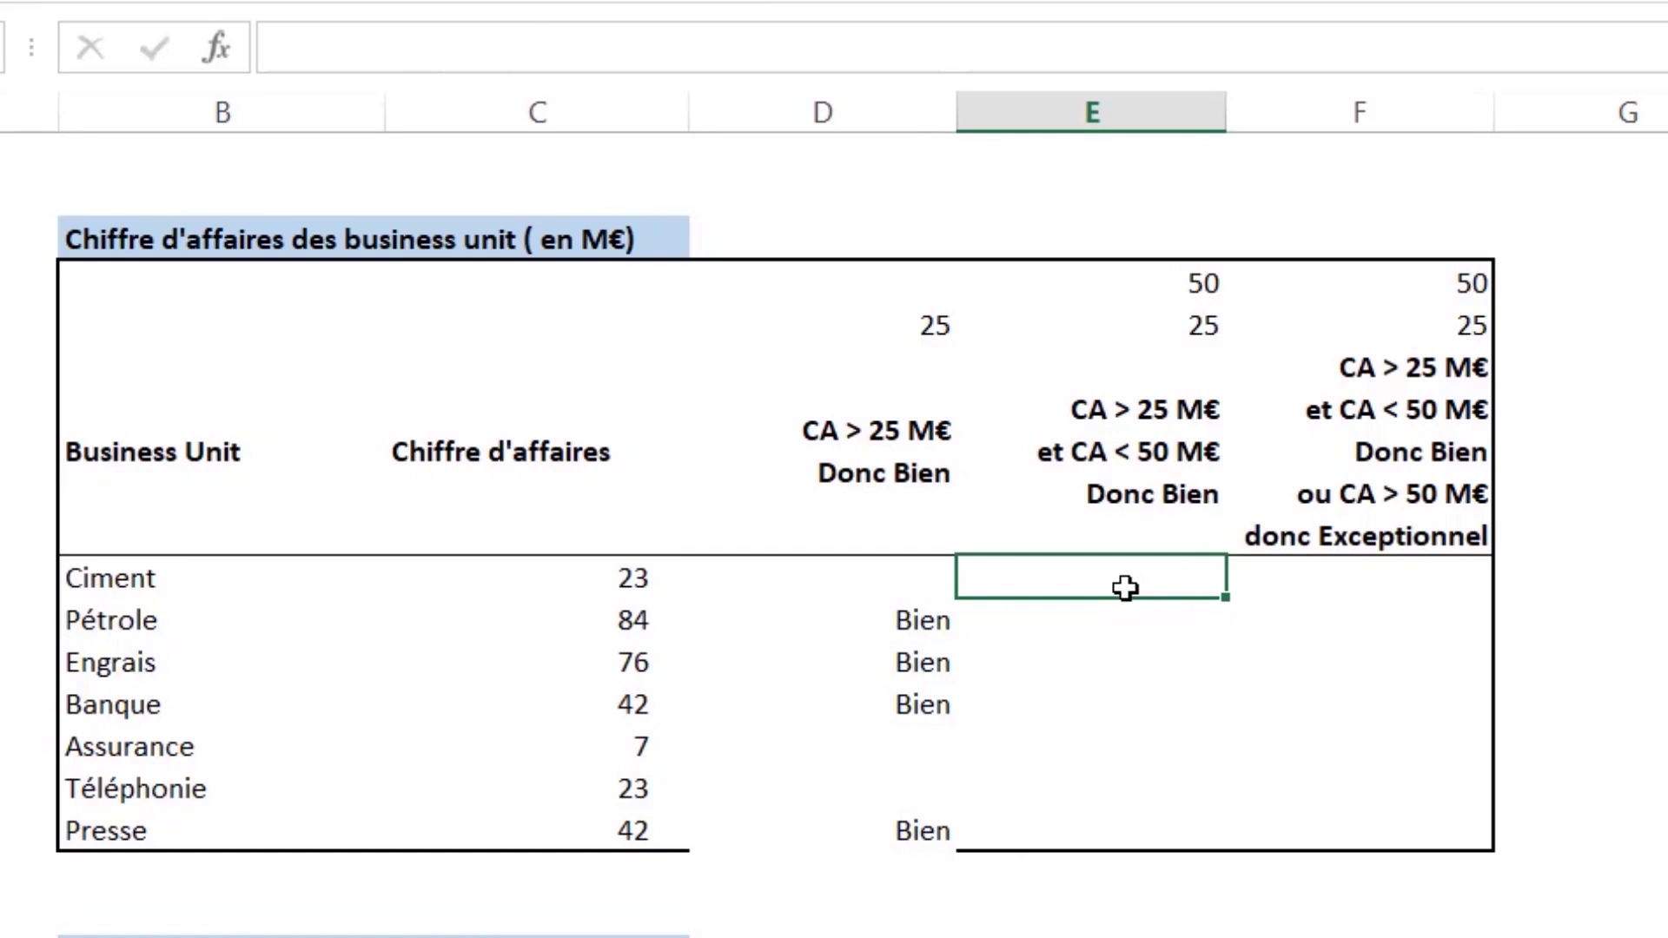
click(1162, 432)
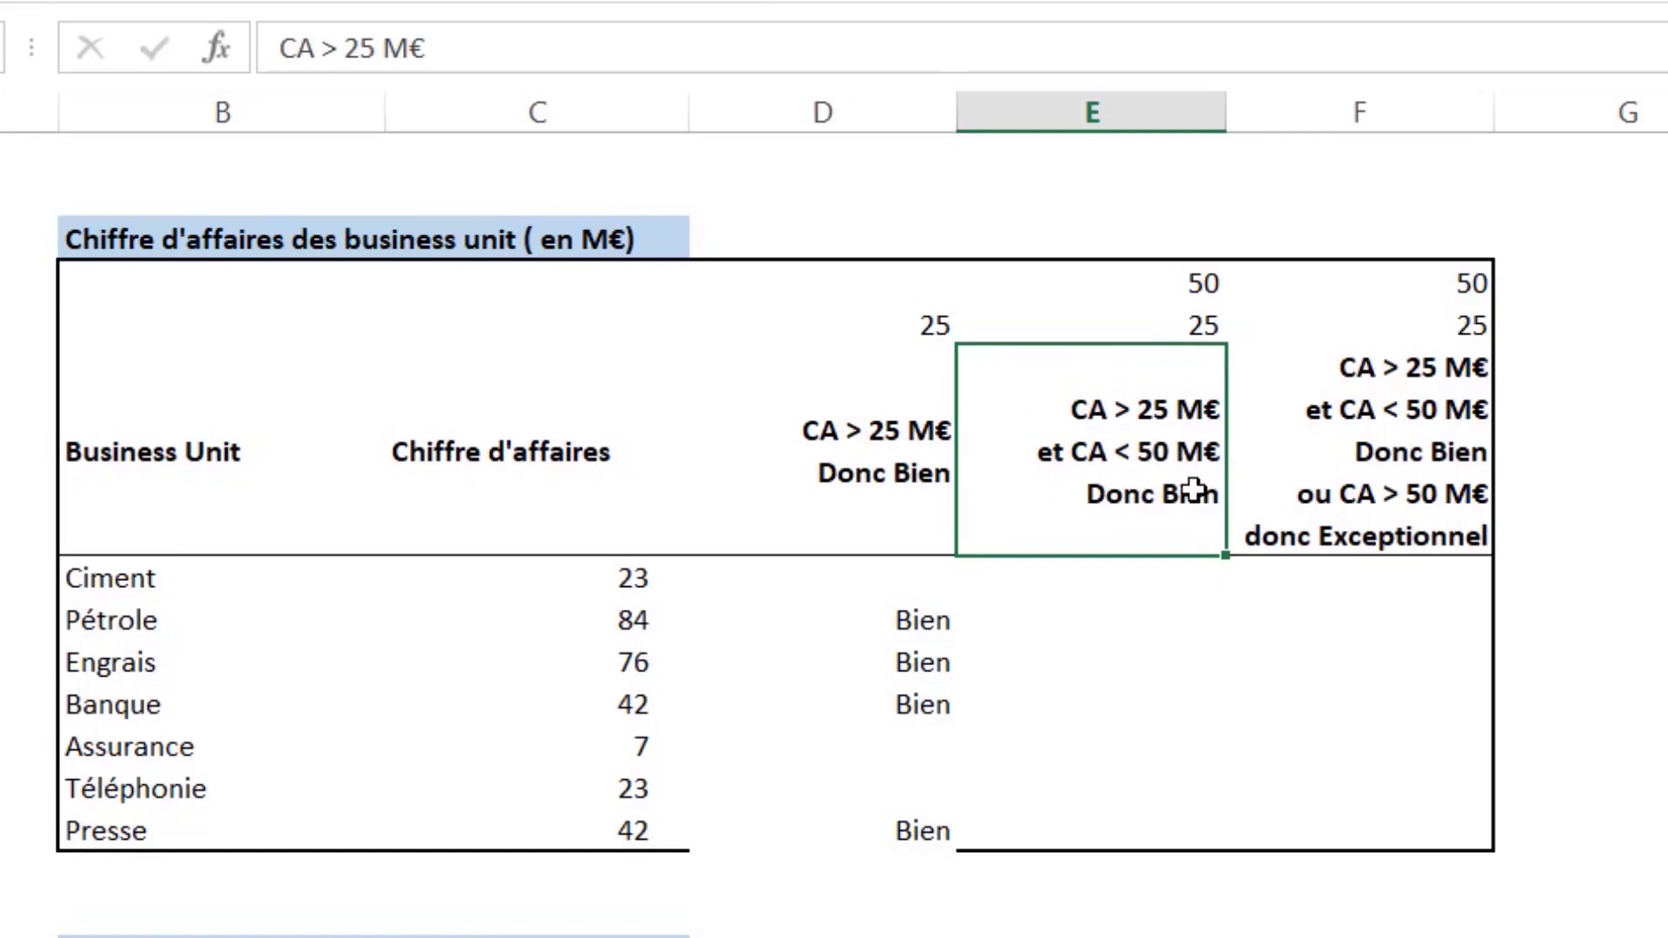
click(1154, 591)
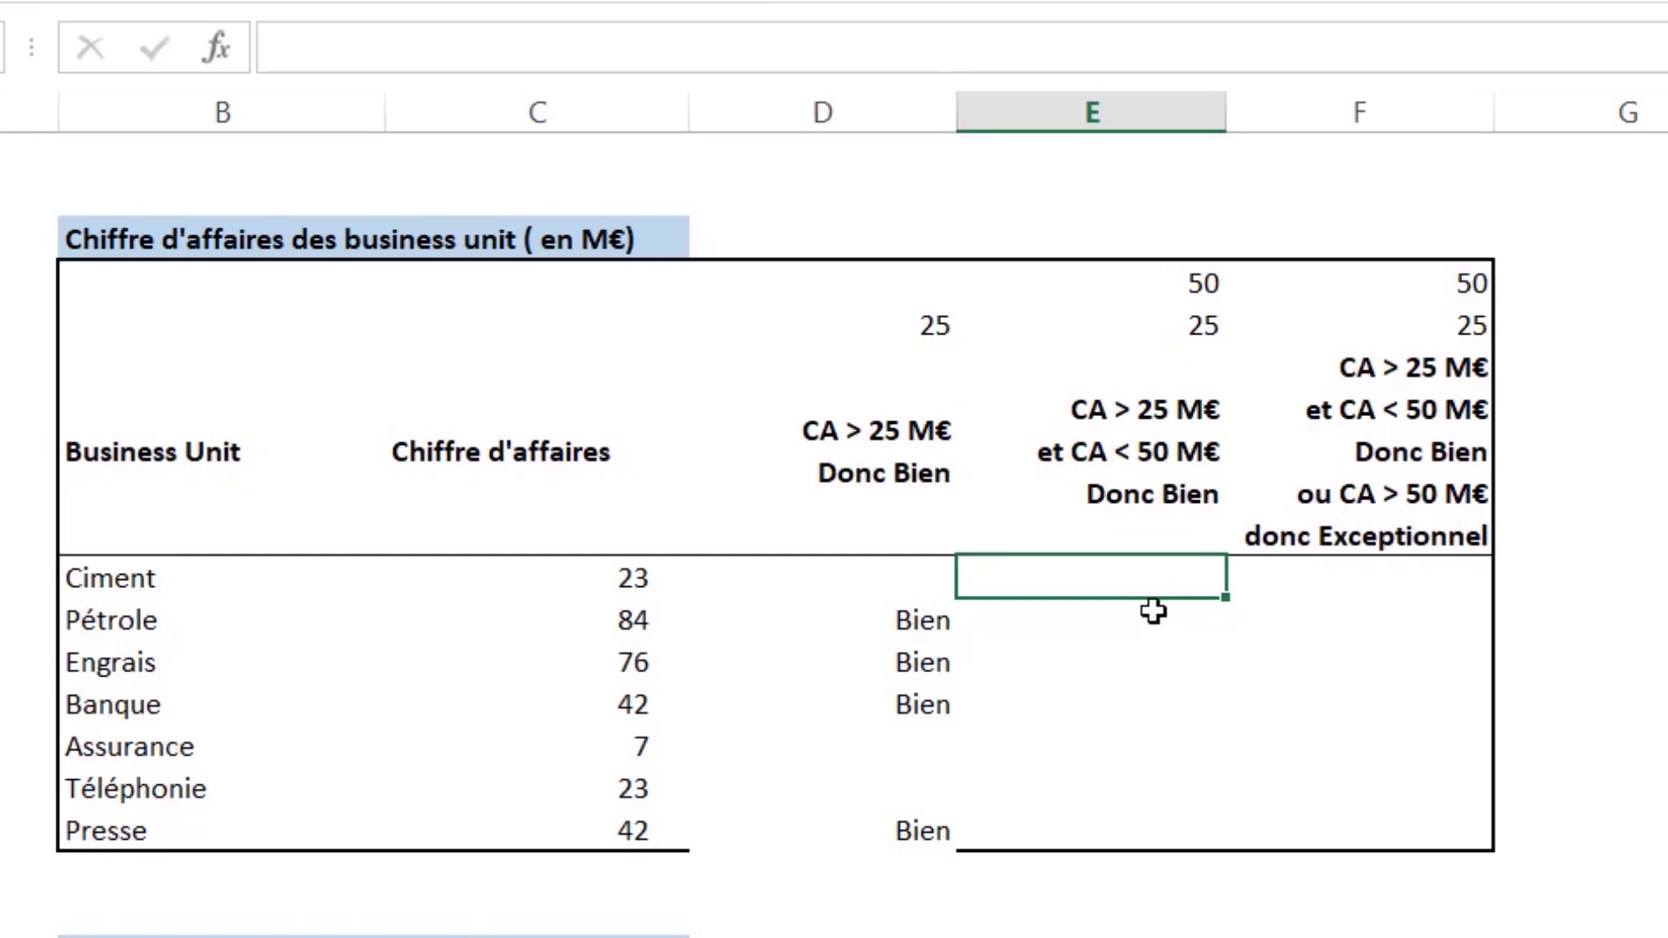
click(220, 593)
click(1161, 610)
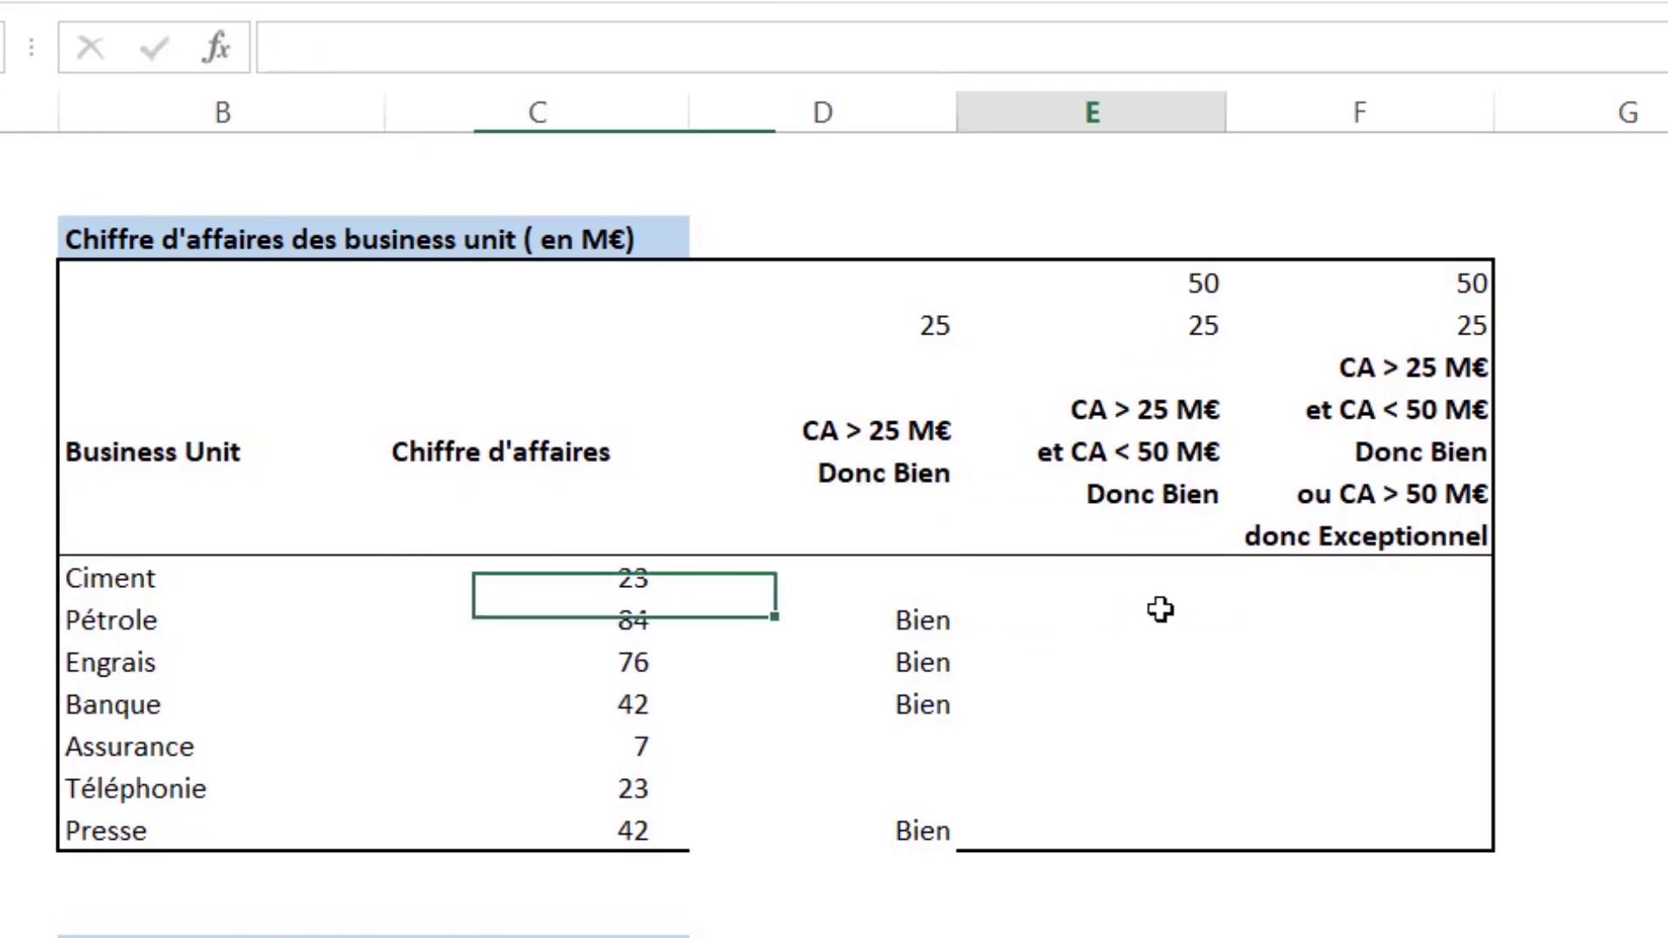
Begin a SI formula in E7 with a nested ET test whose first condition is C7>E5.
click(1151, 589)
text(=)
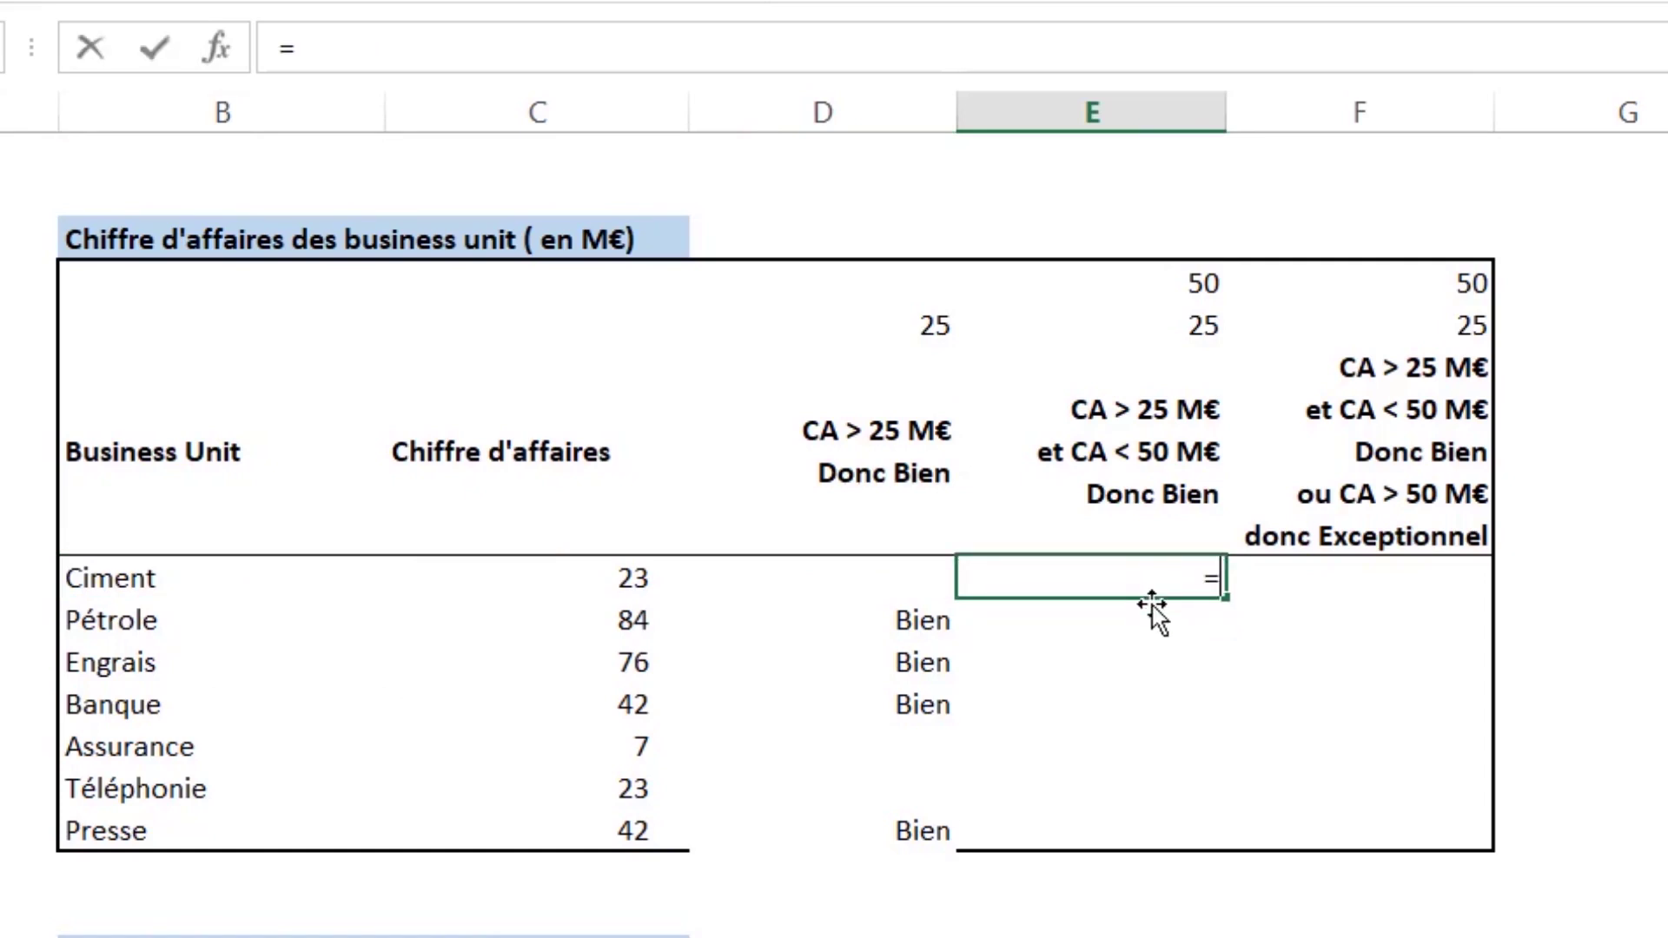
text(si)
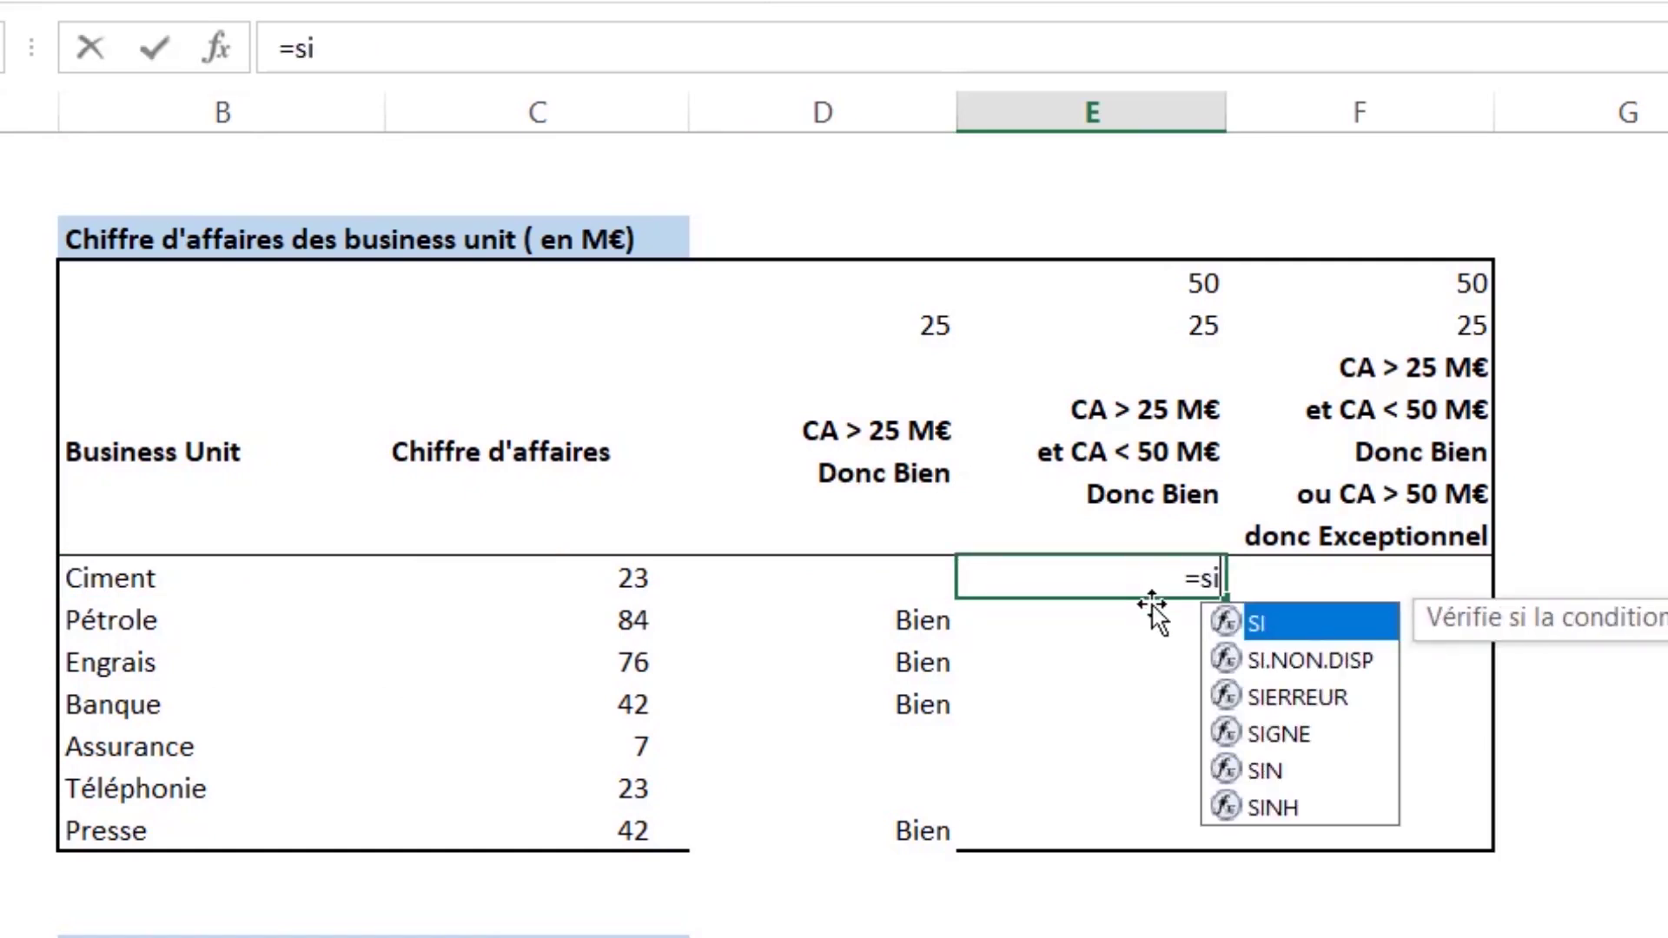
double_click(1286, 623)
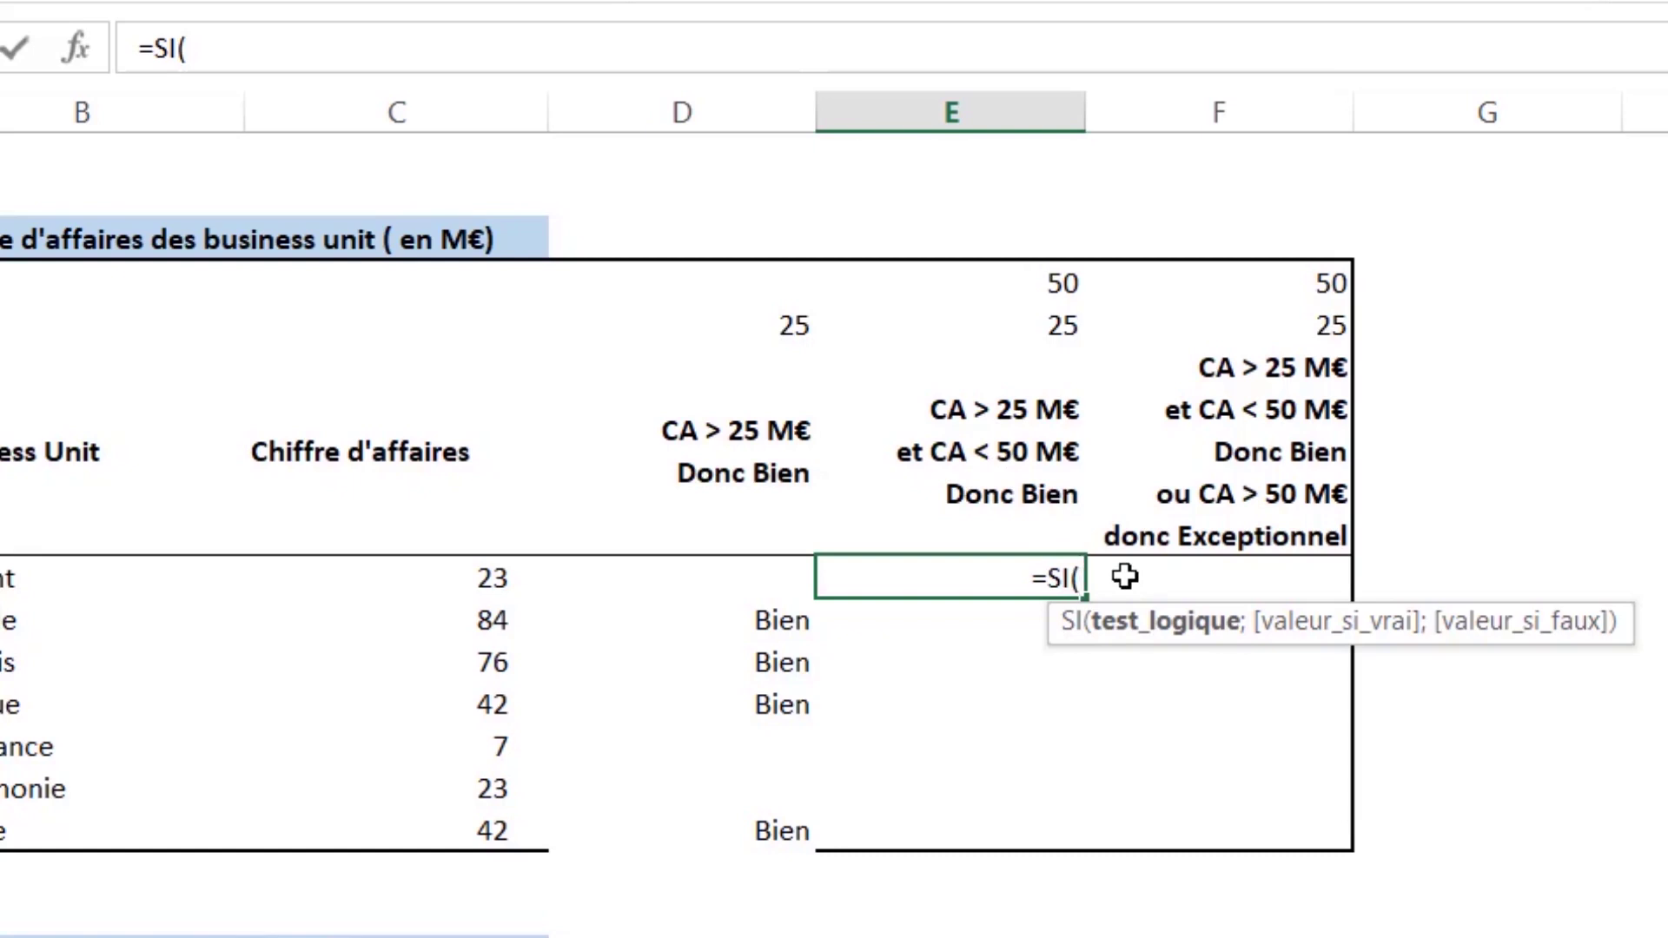
text(e)
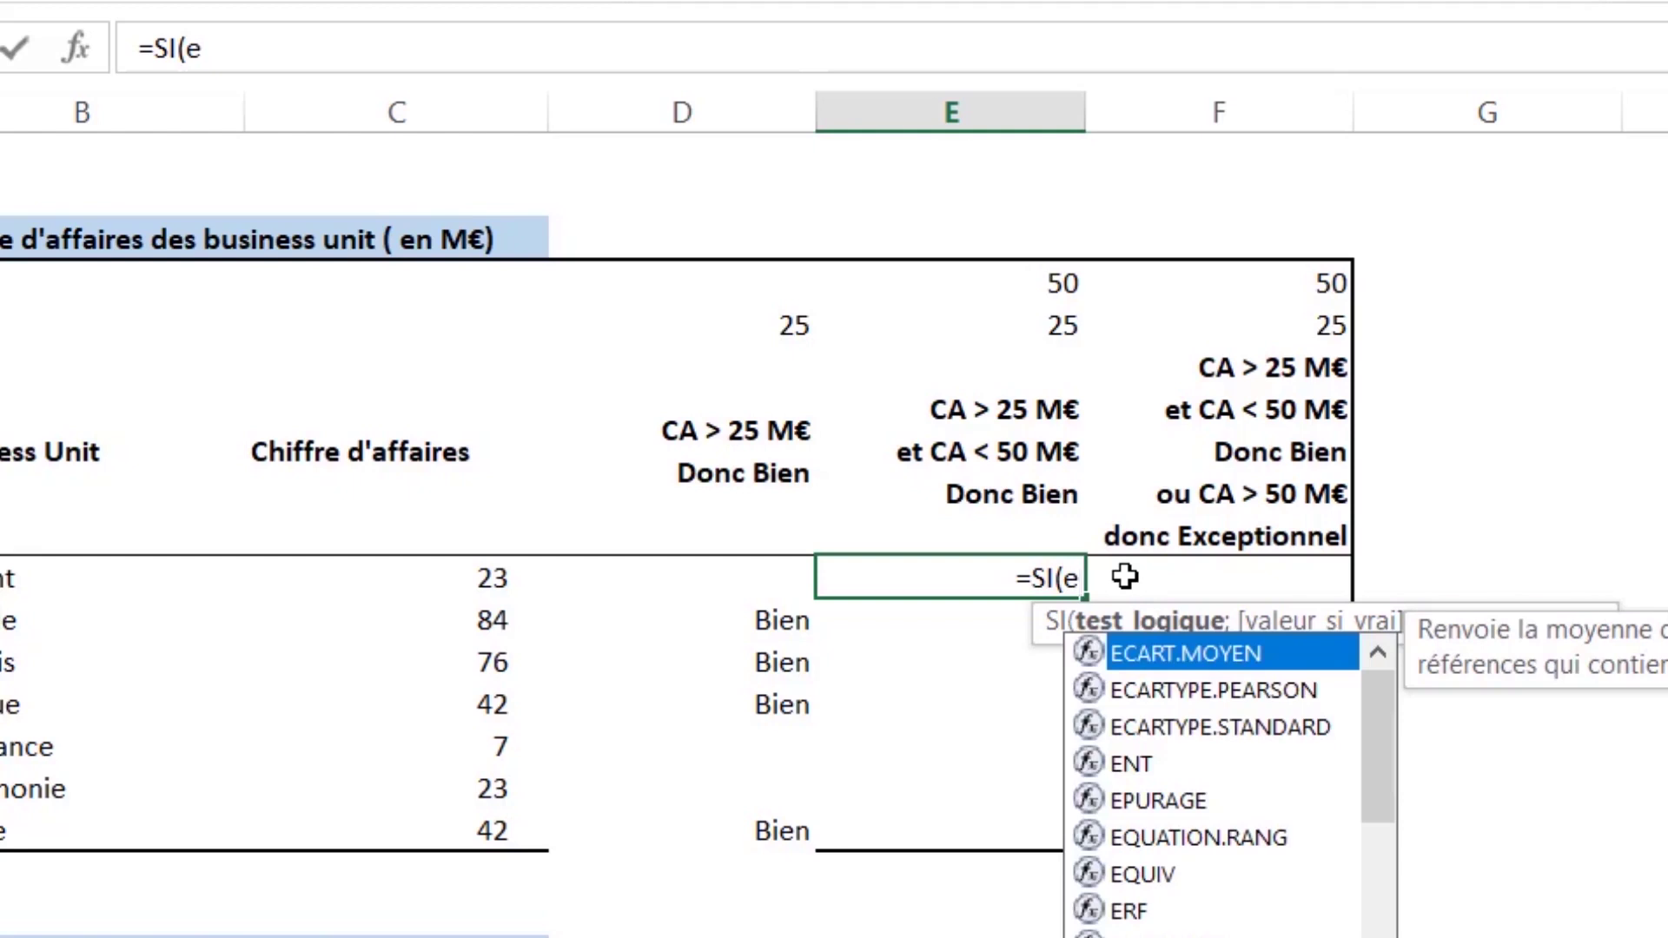
text(t)
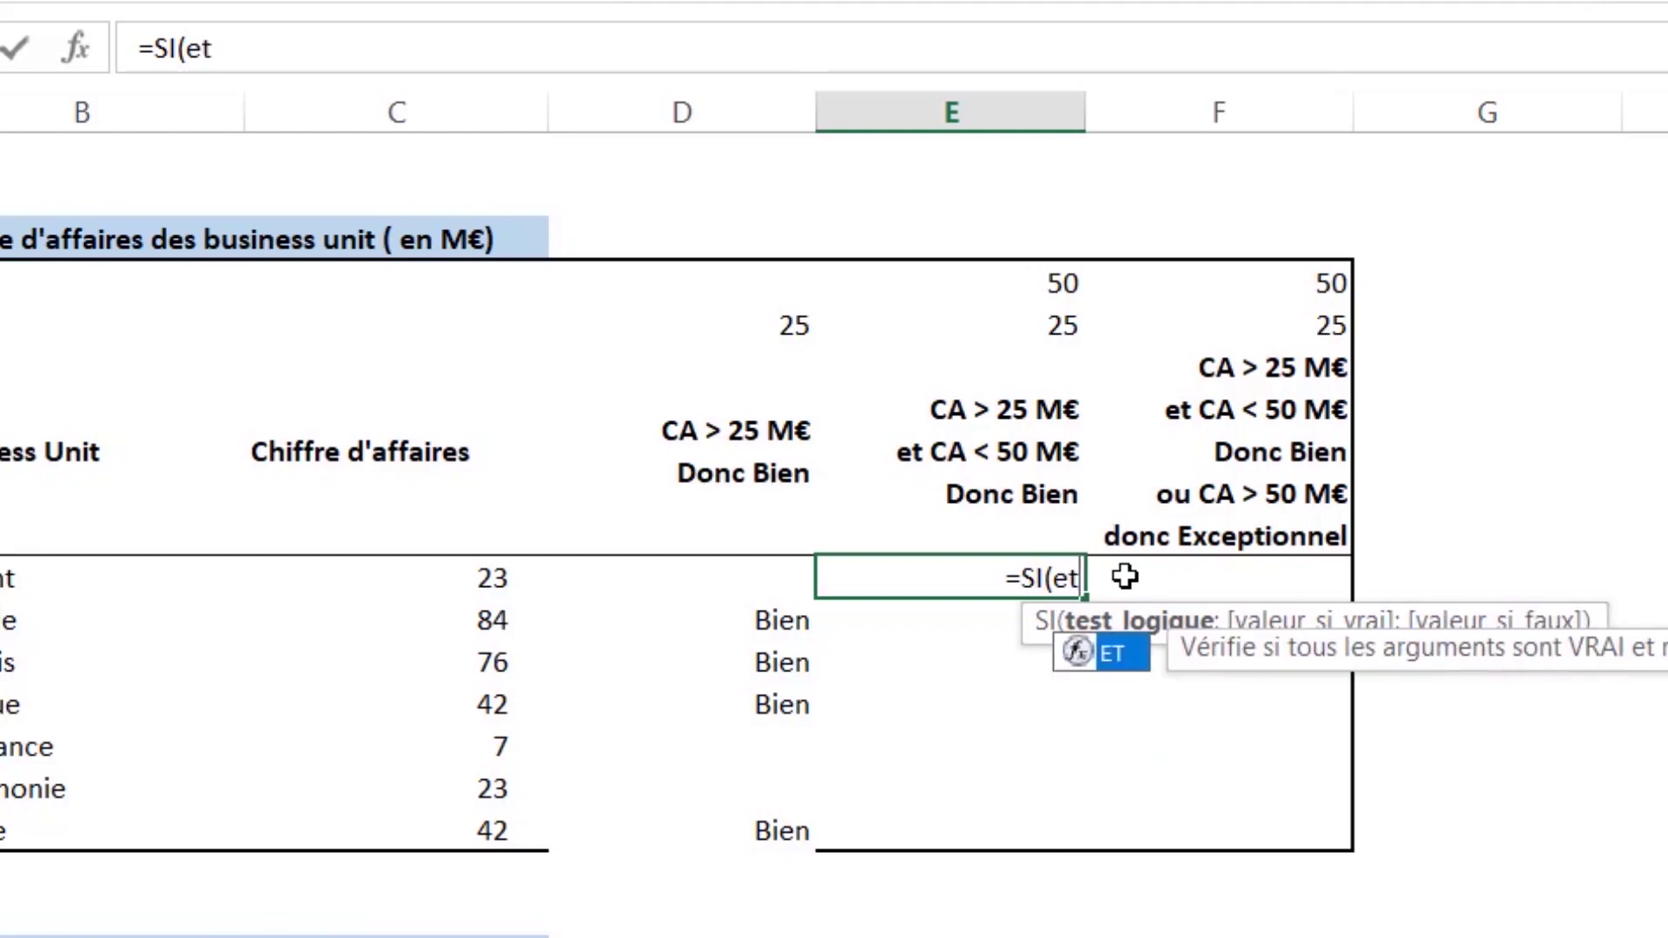
text(()
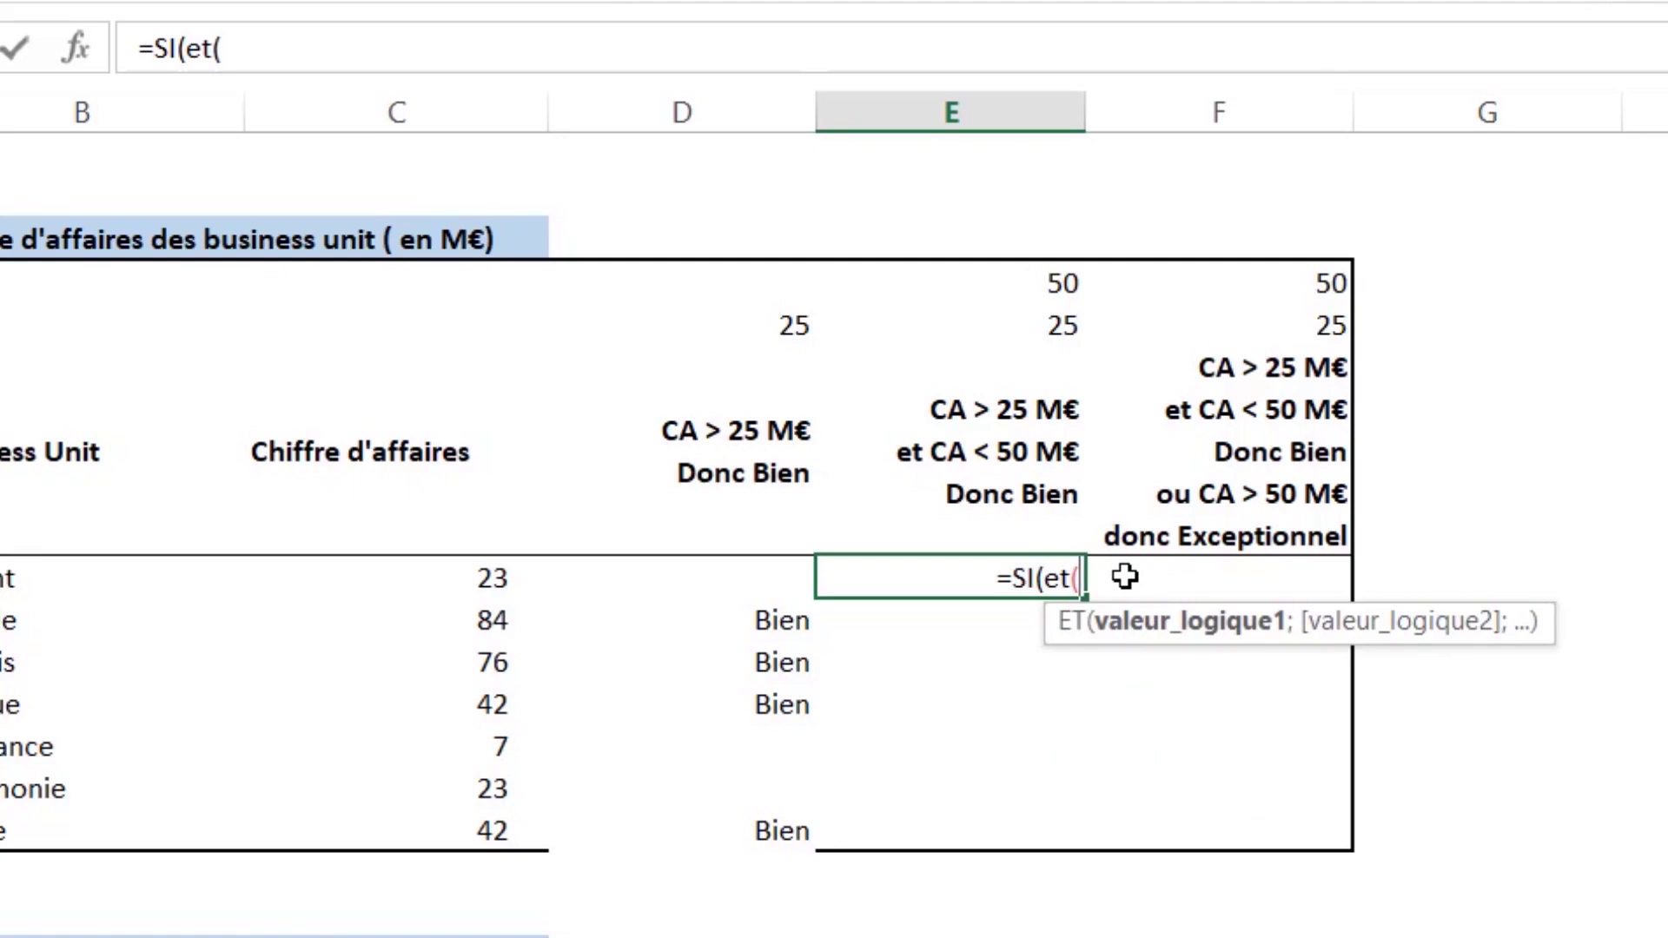
click(474, 580)
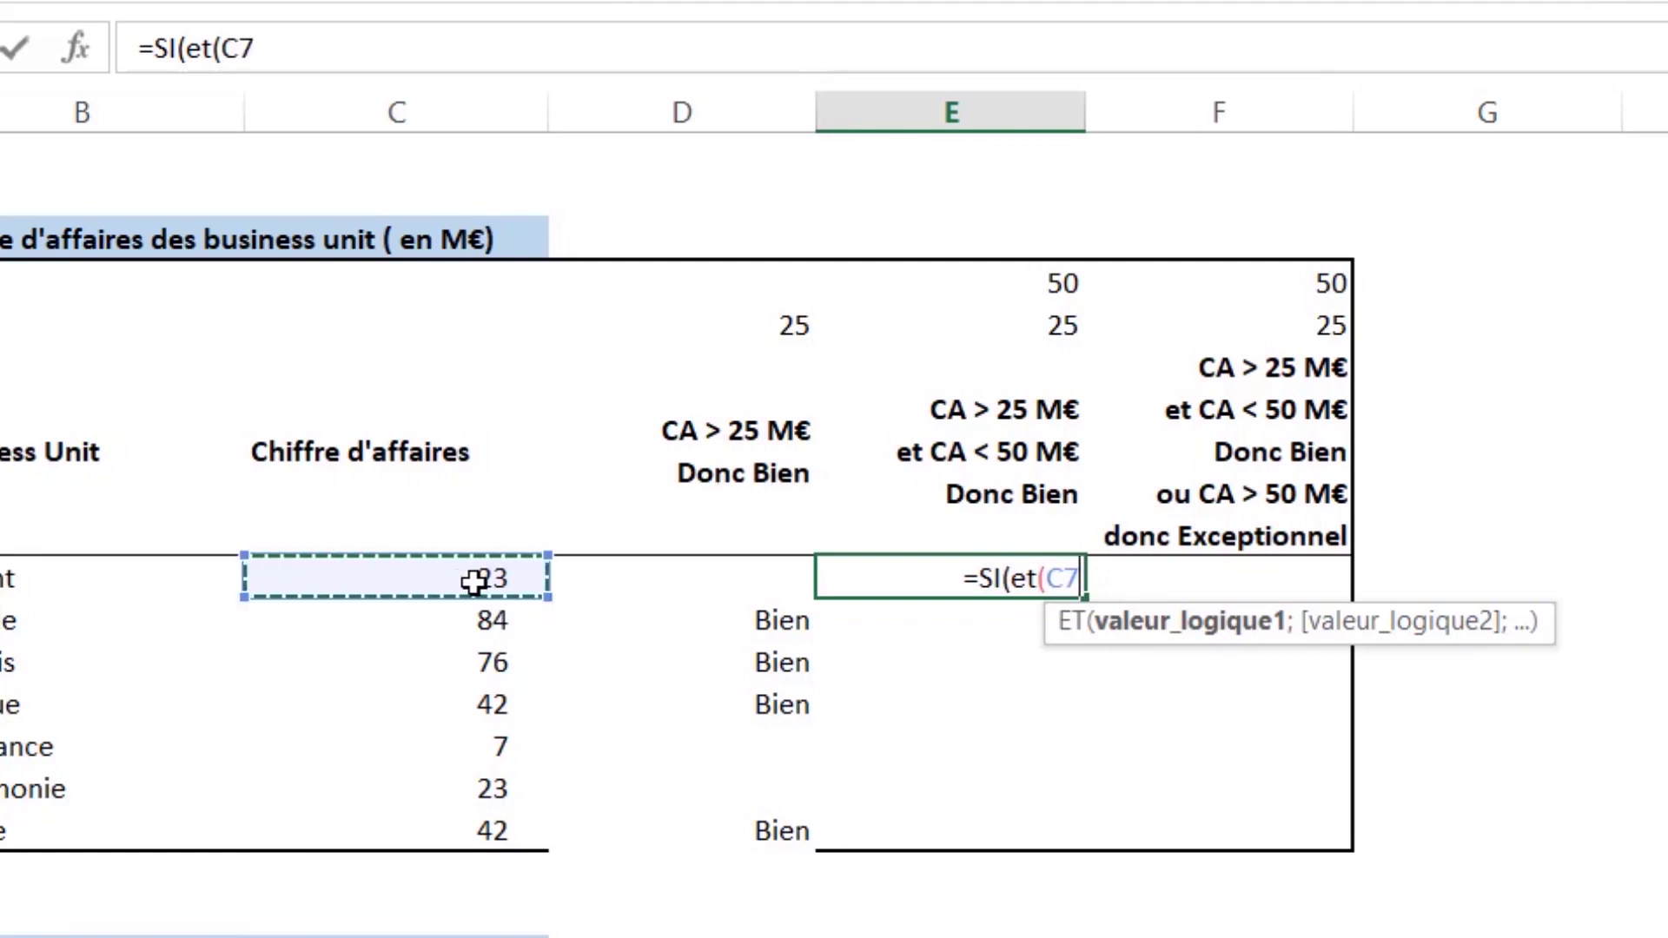
text(>)
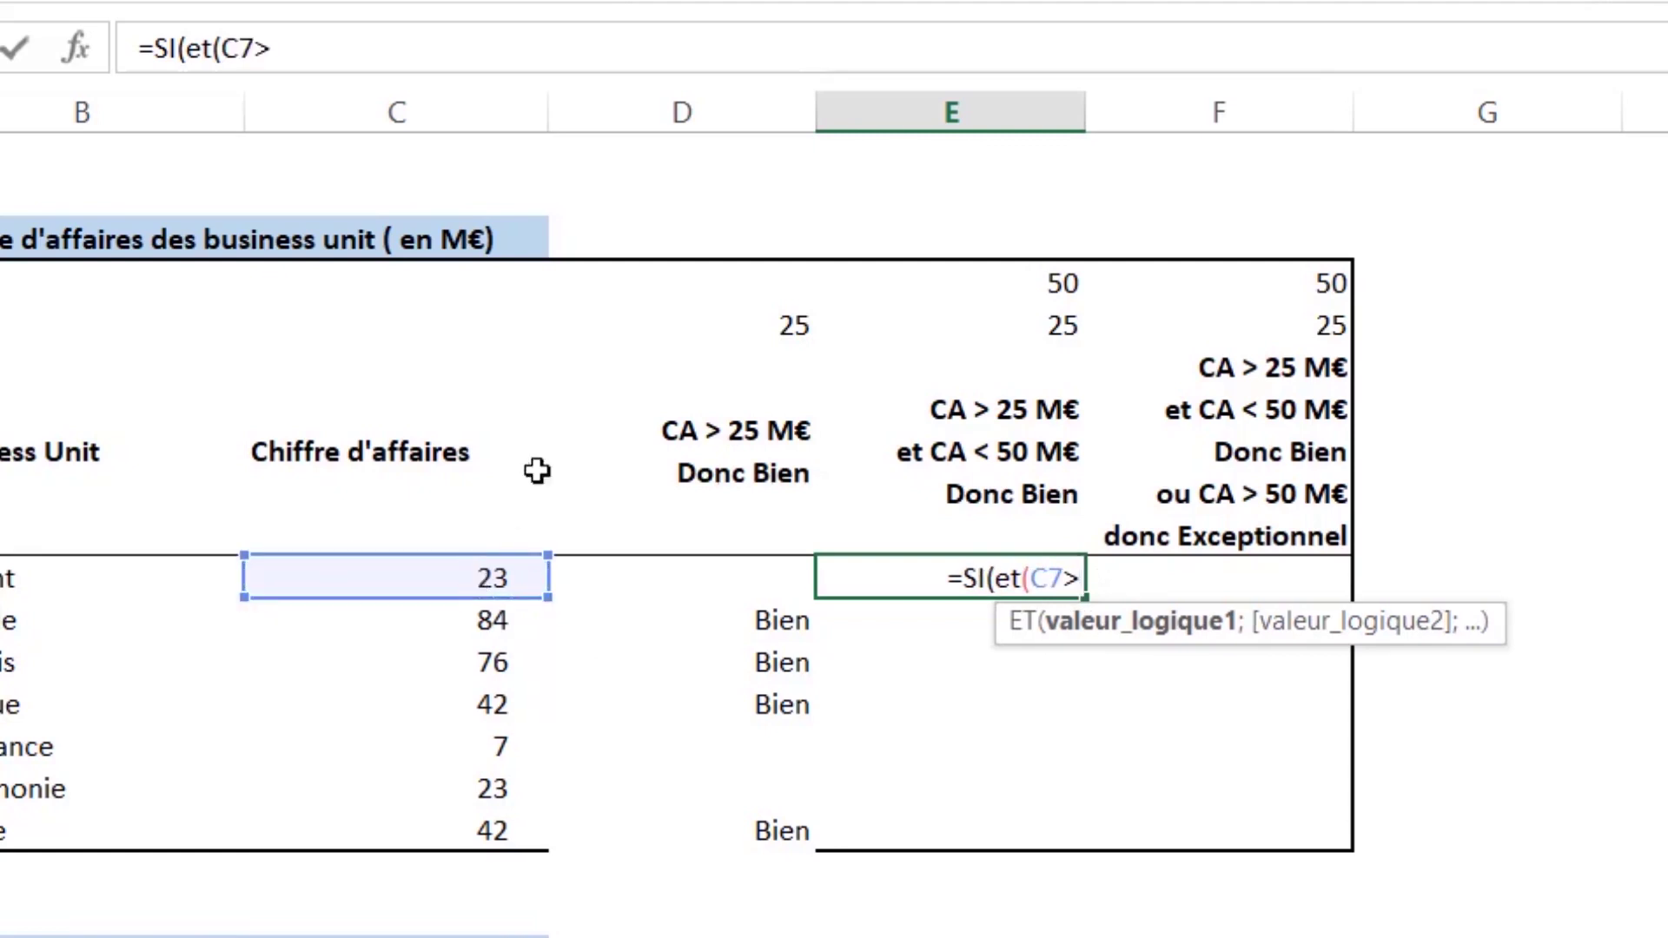
click(1054, 335)
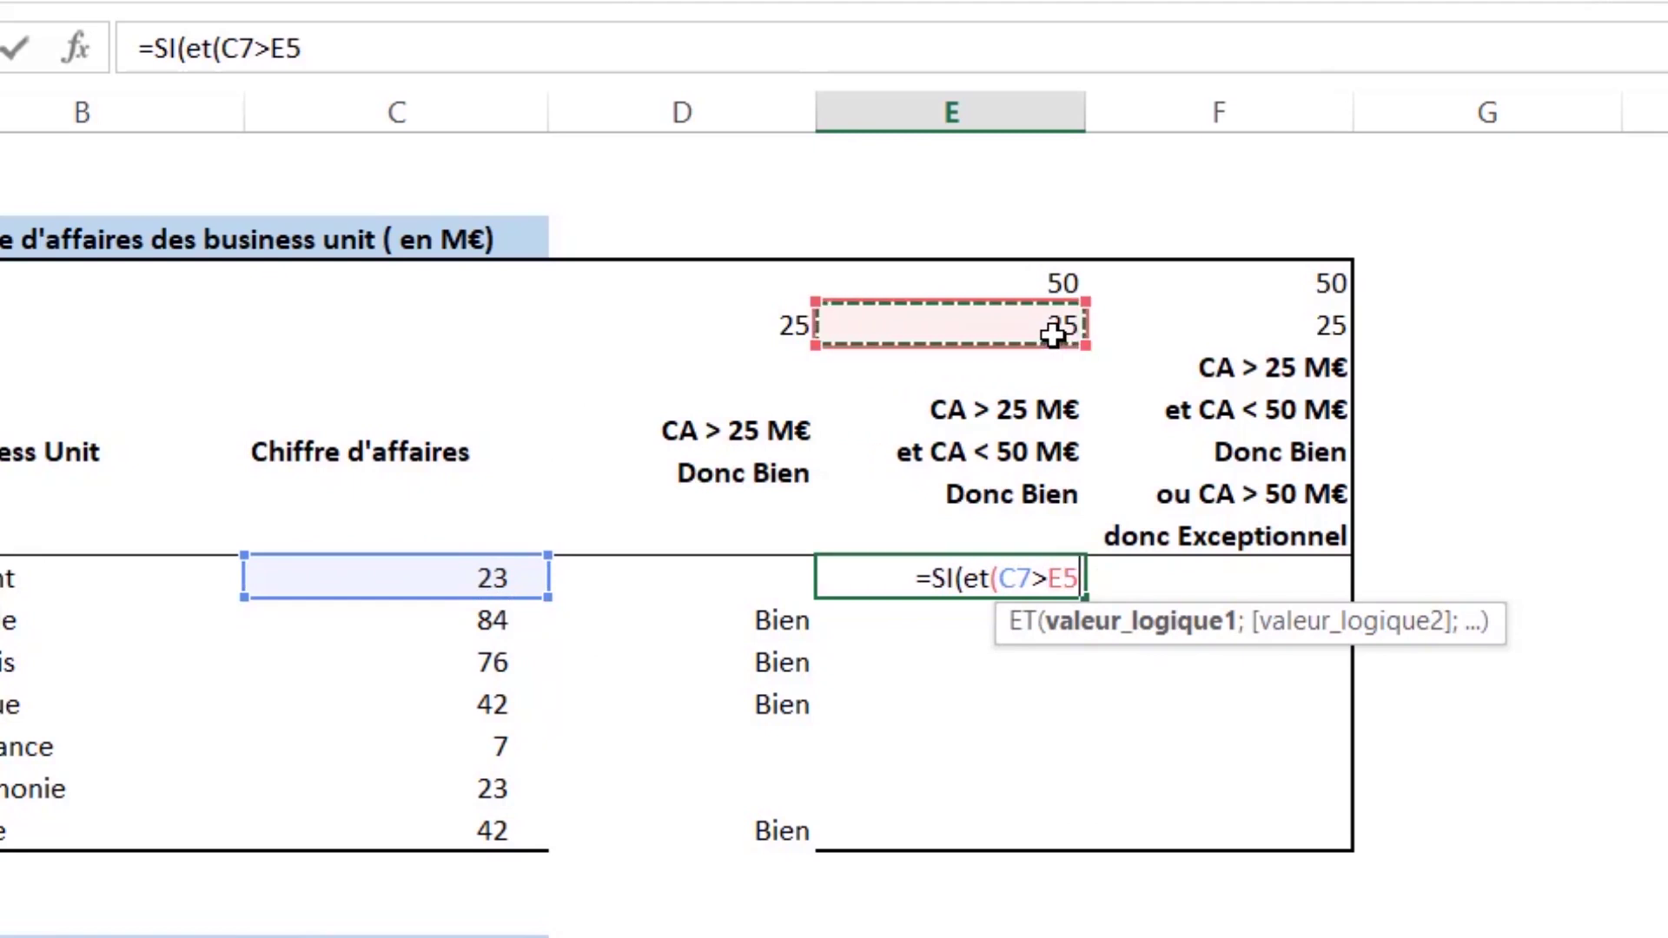
Add C7<E4 as the second condition of the ET test in E7 and close the ET function.
text(;)
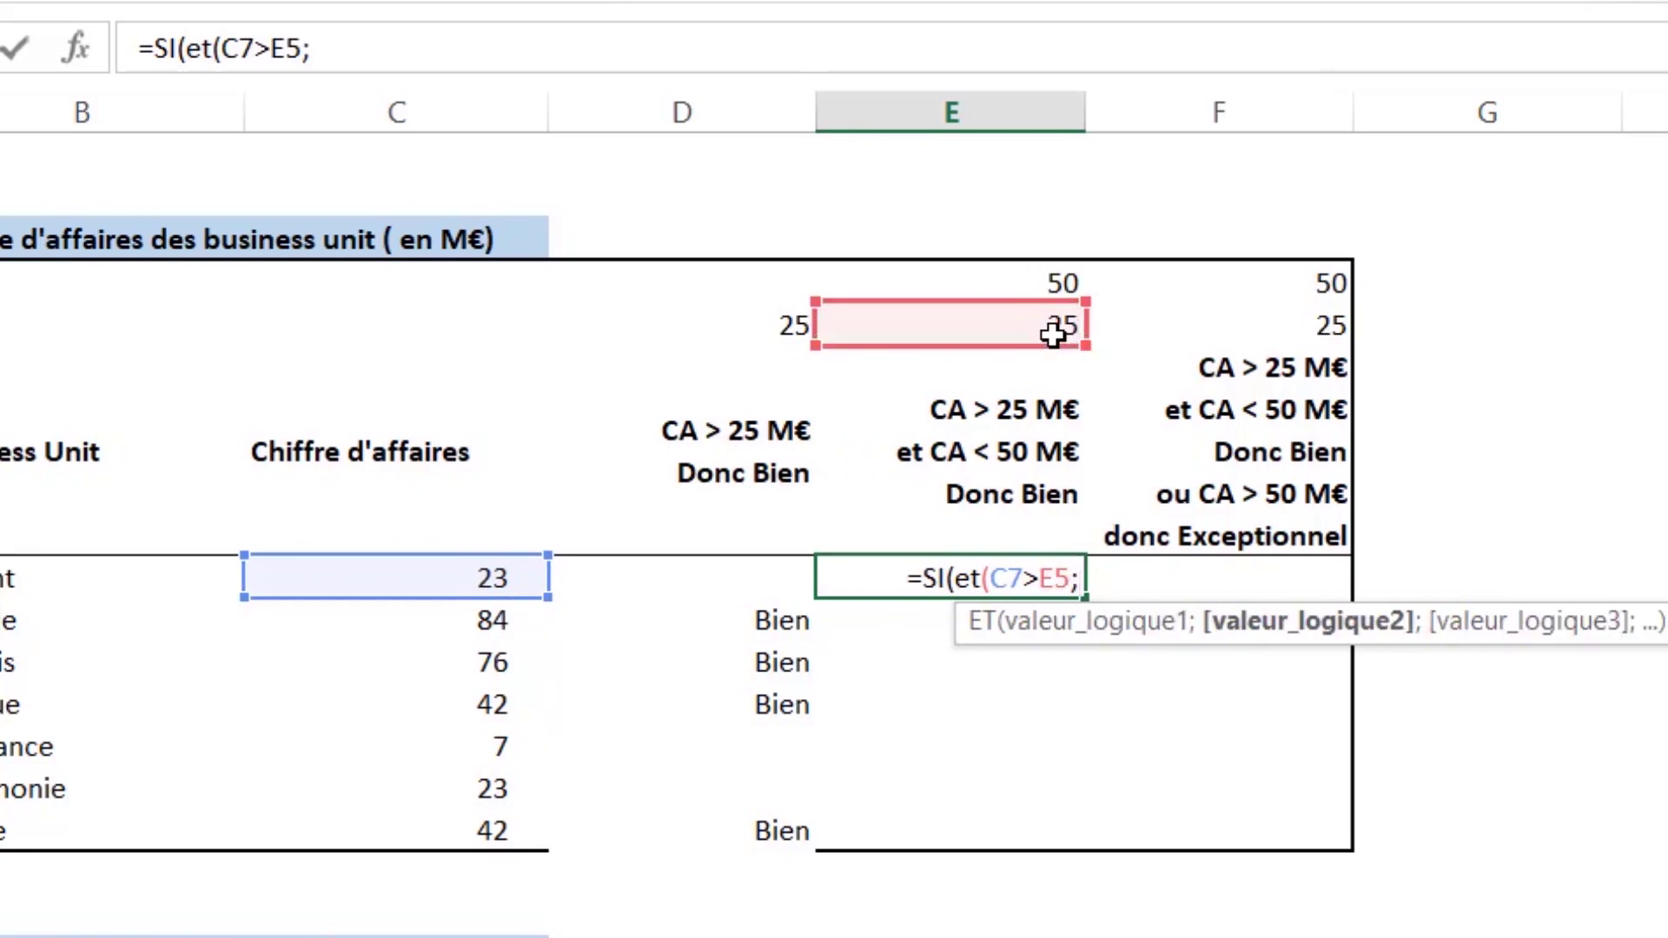
click(449, 581)
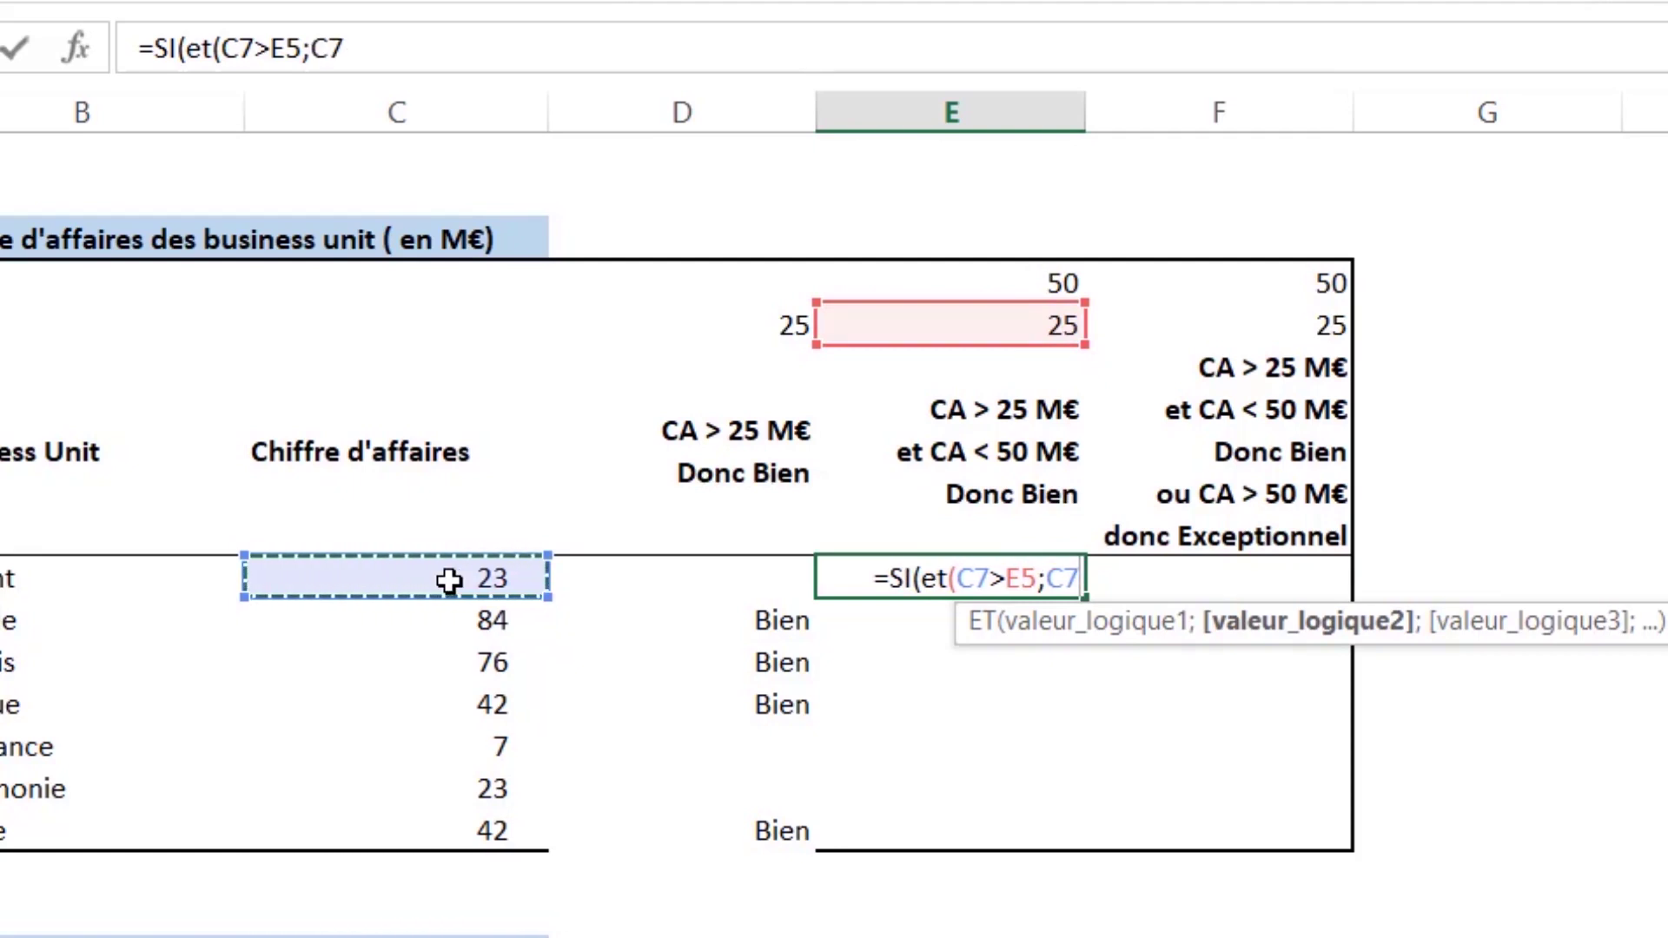
text(<)
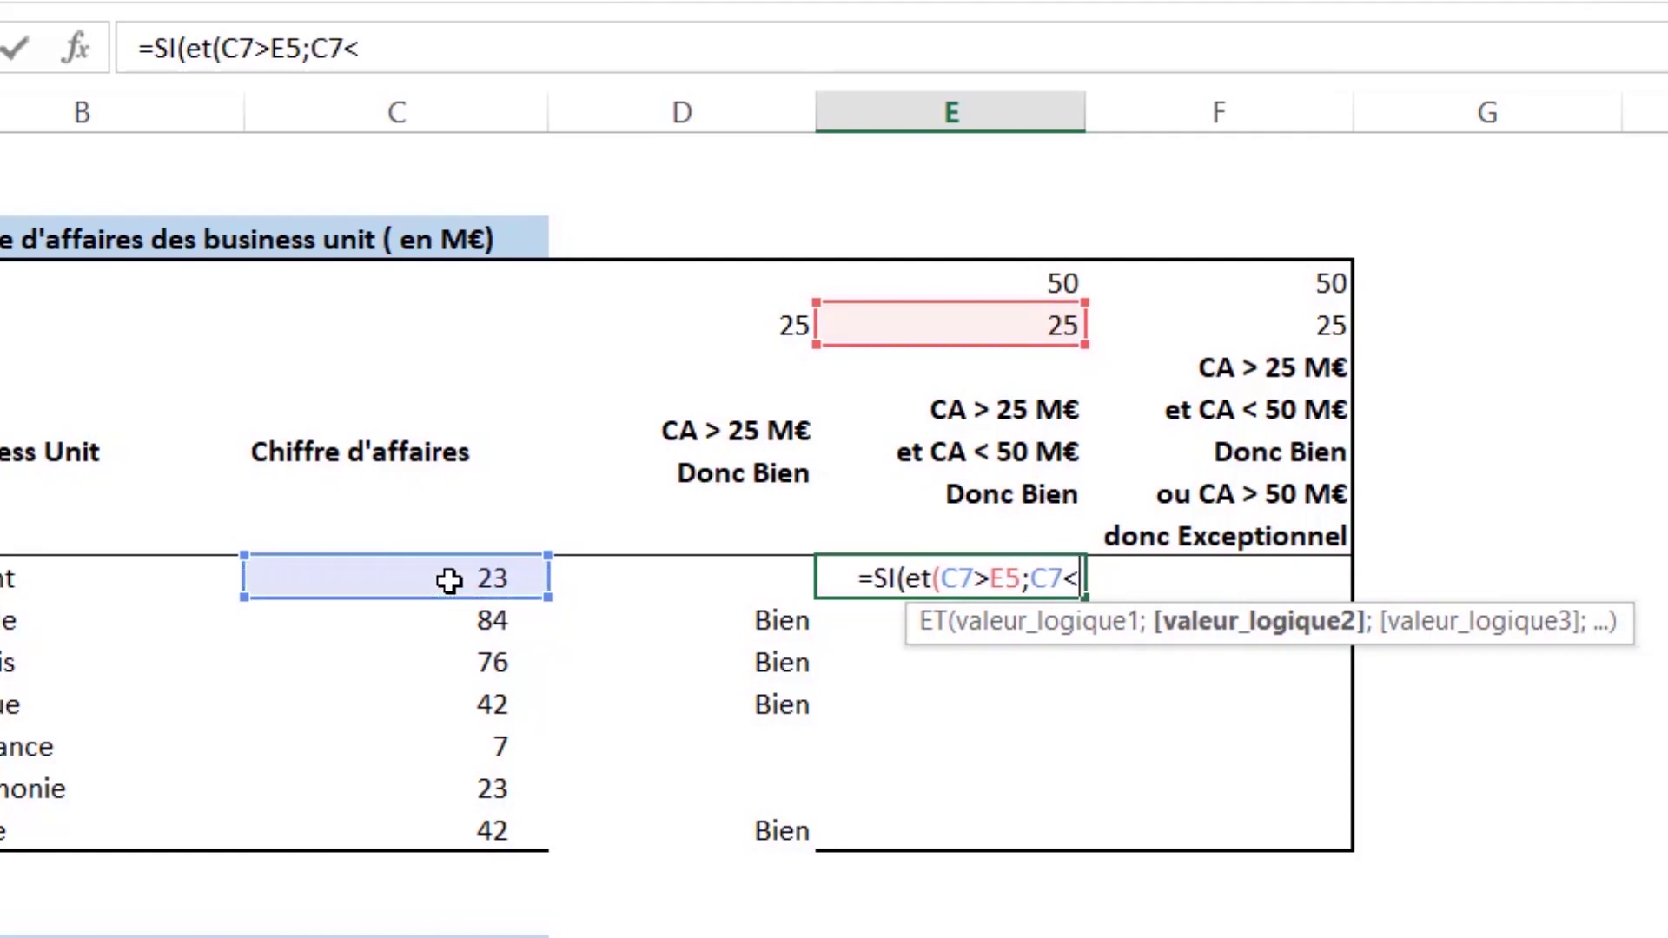
click(1014, 283)
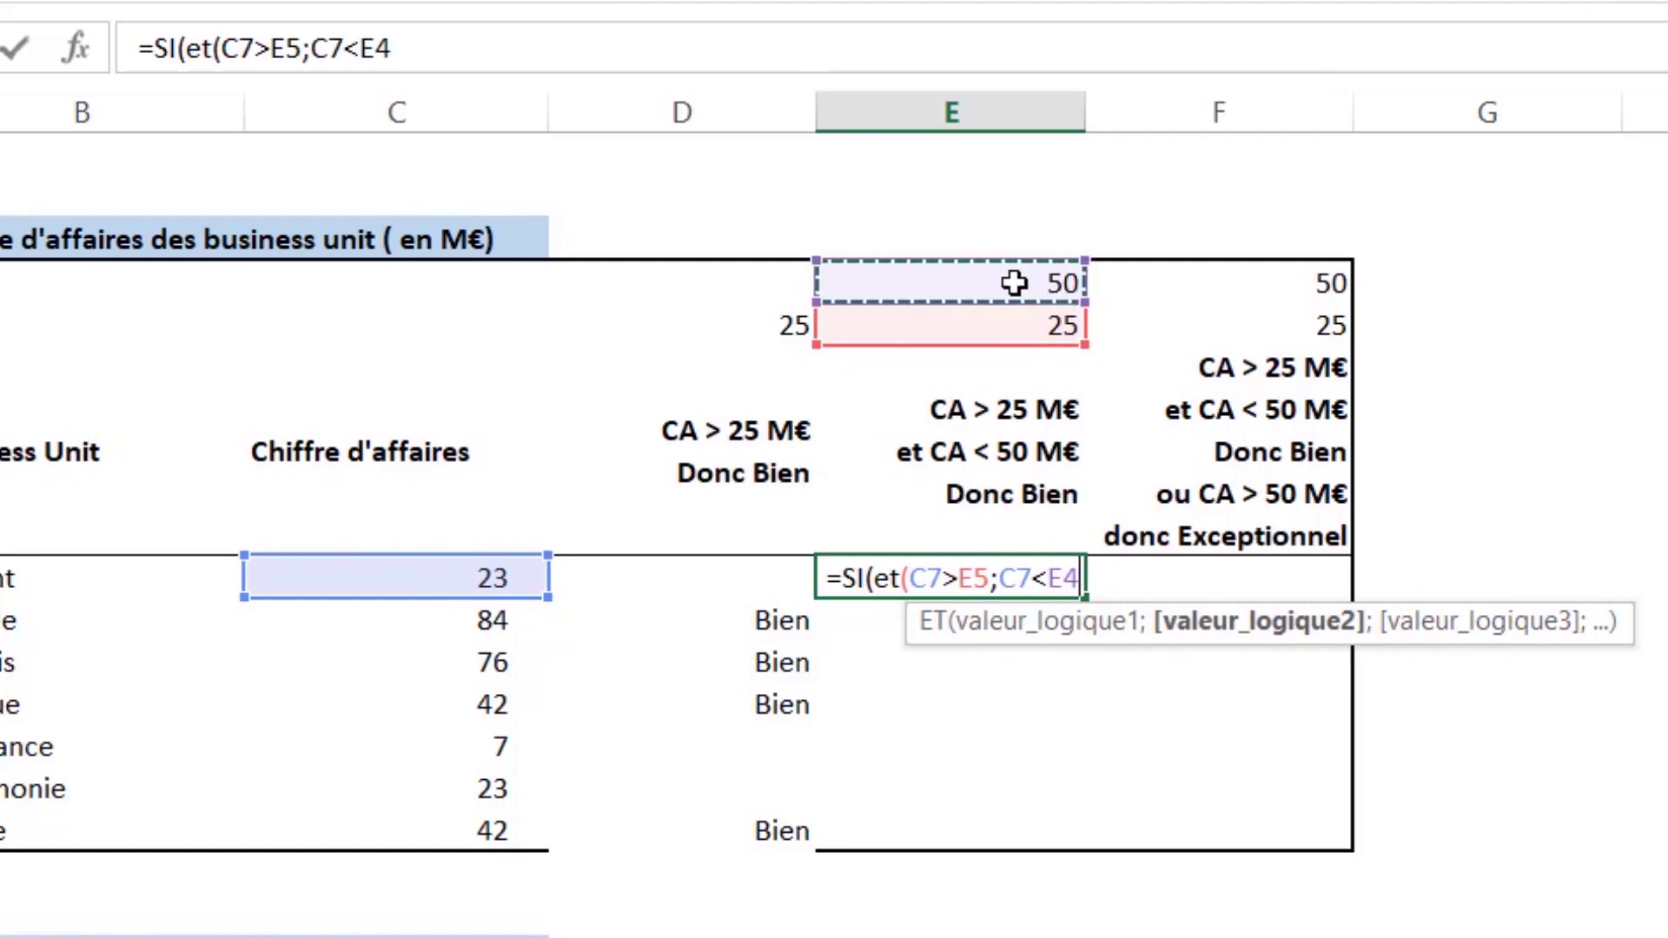
text())
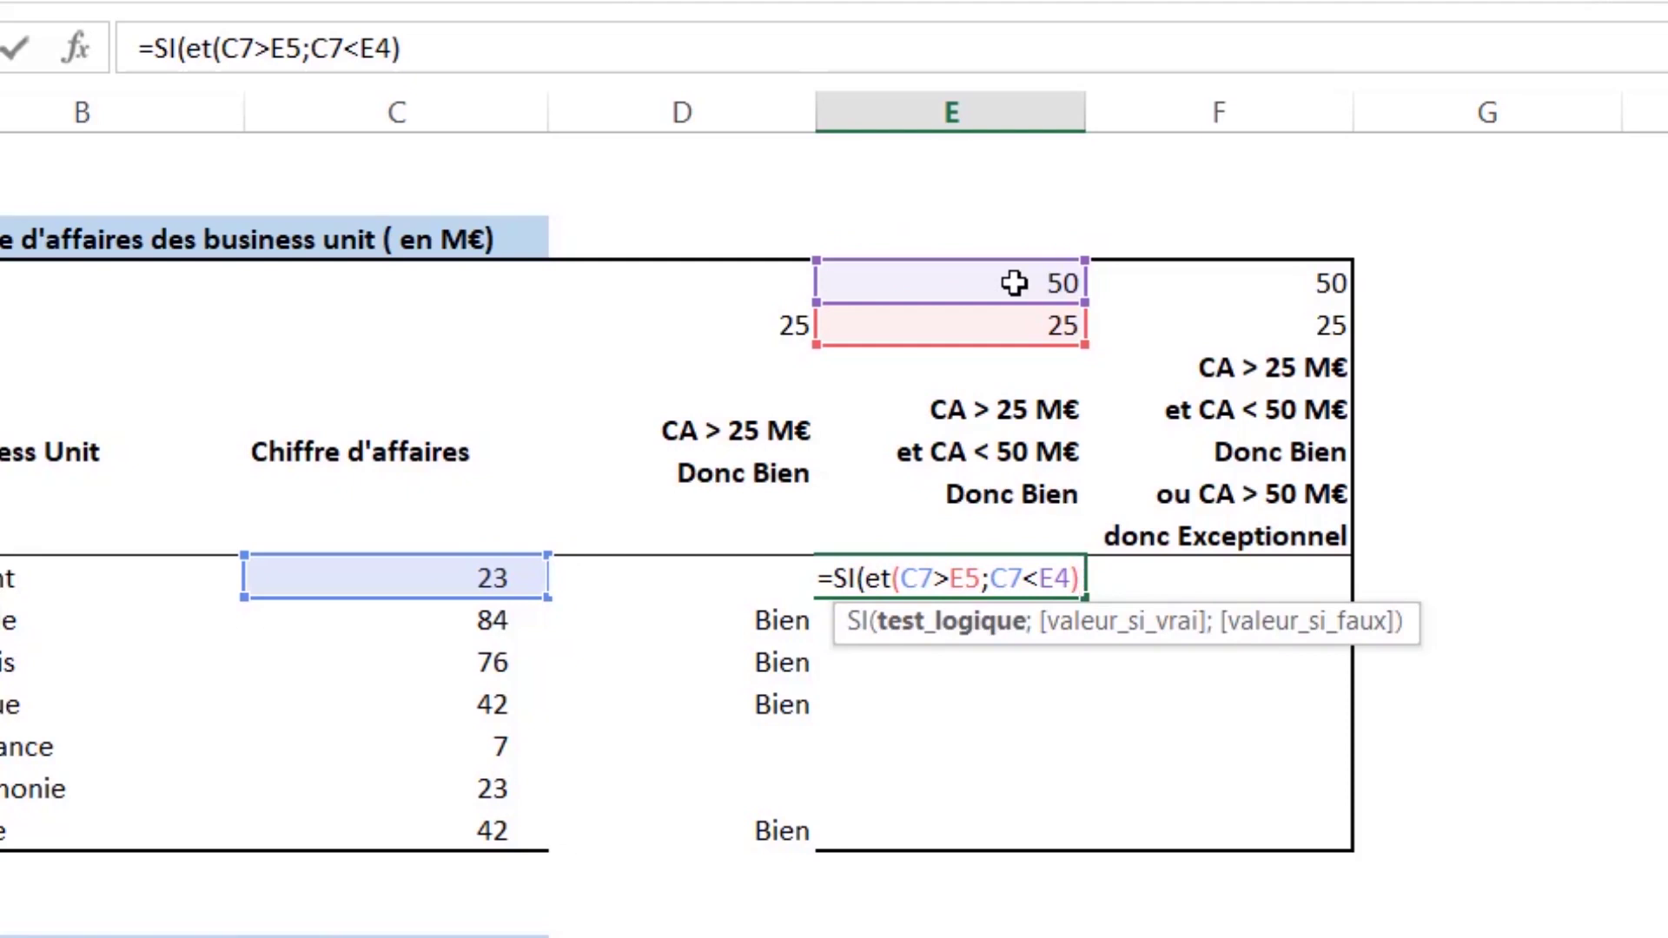
Complete the E7 formula with "Bien" as the true value and empty text "" as the false value.
text(;)
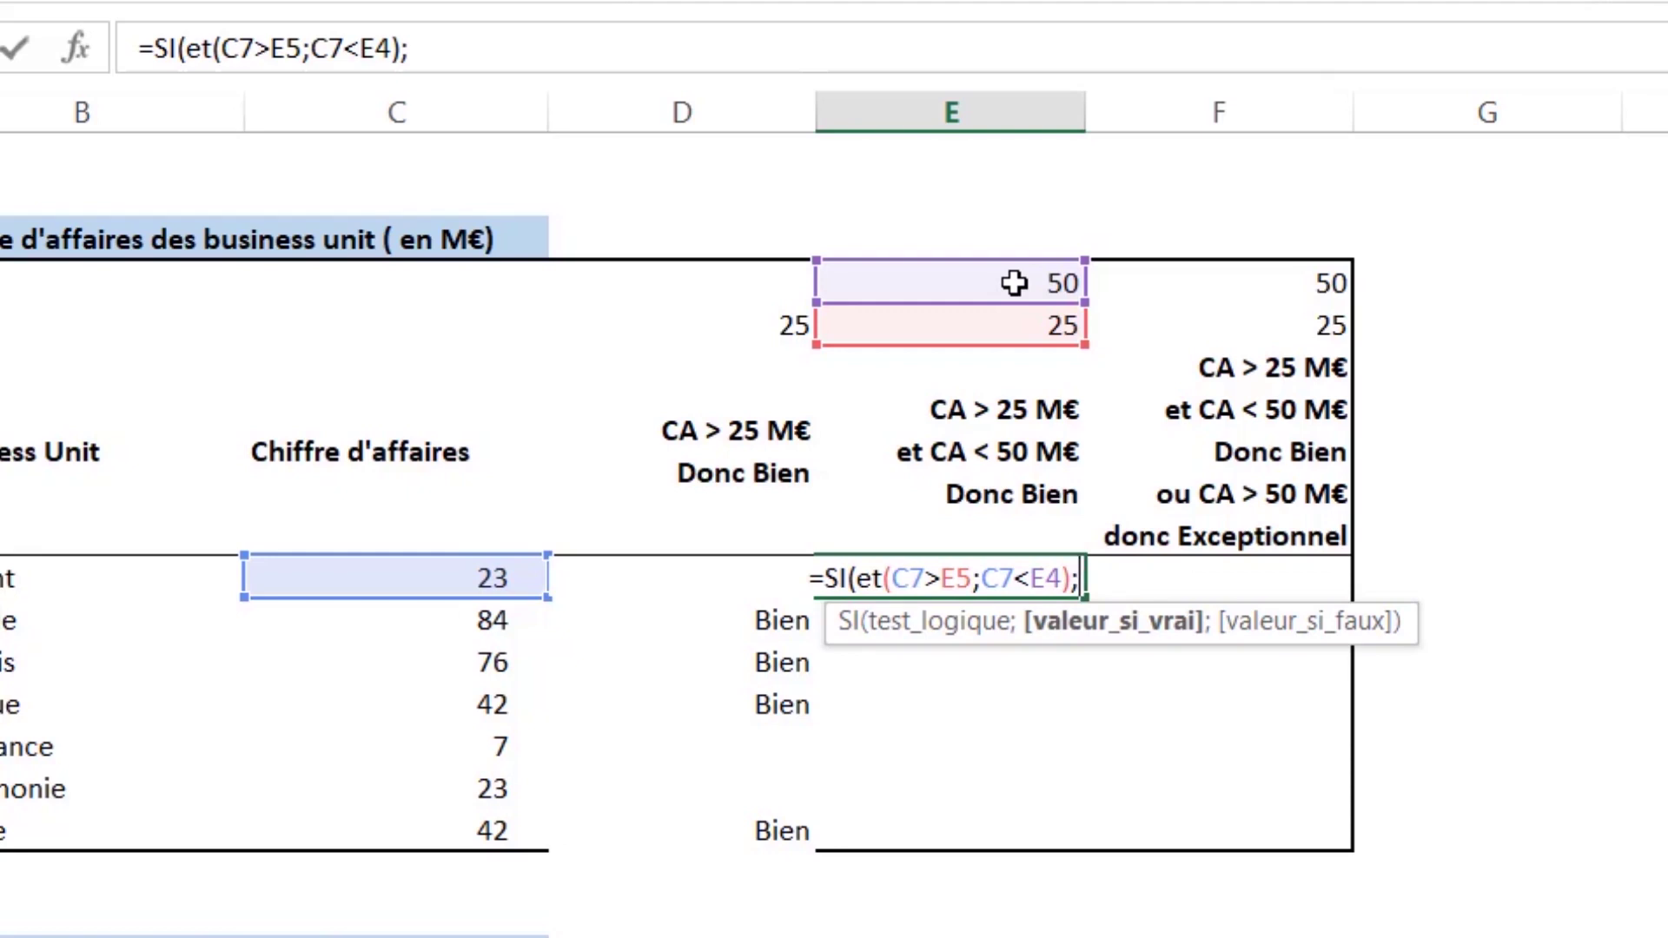
text(")
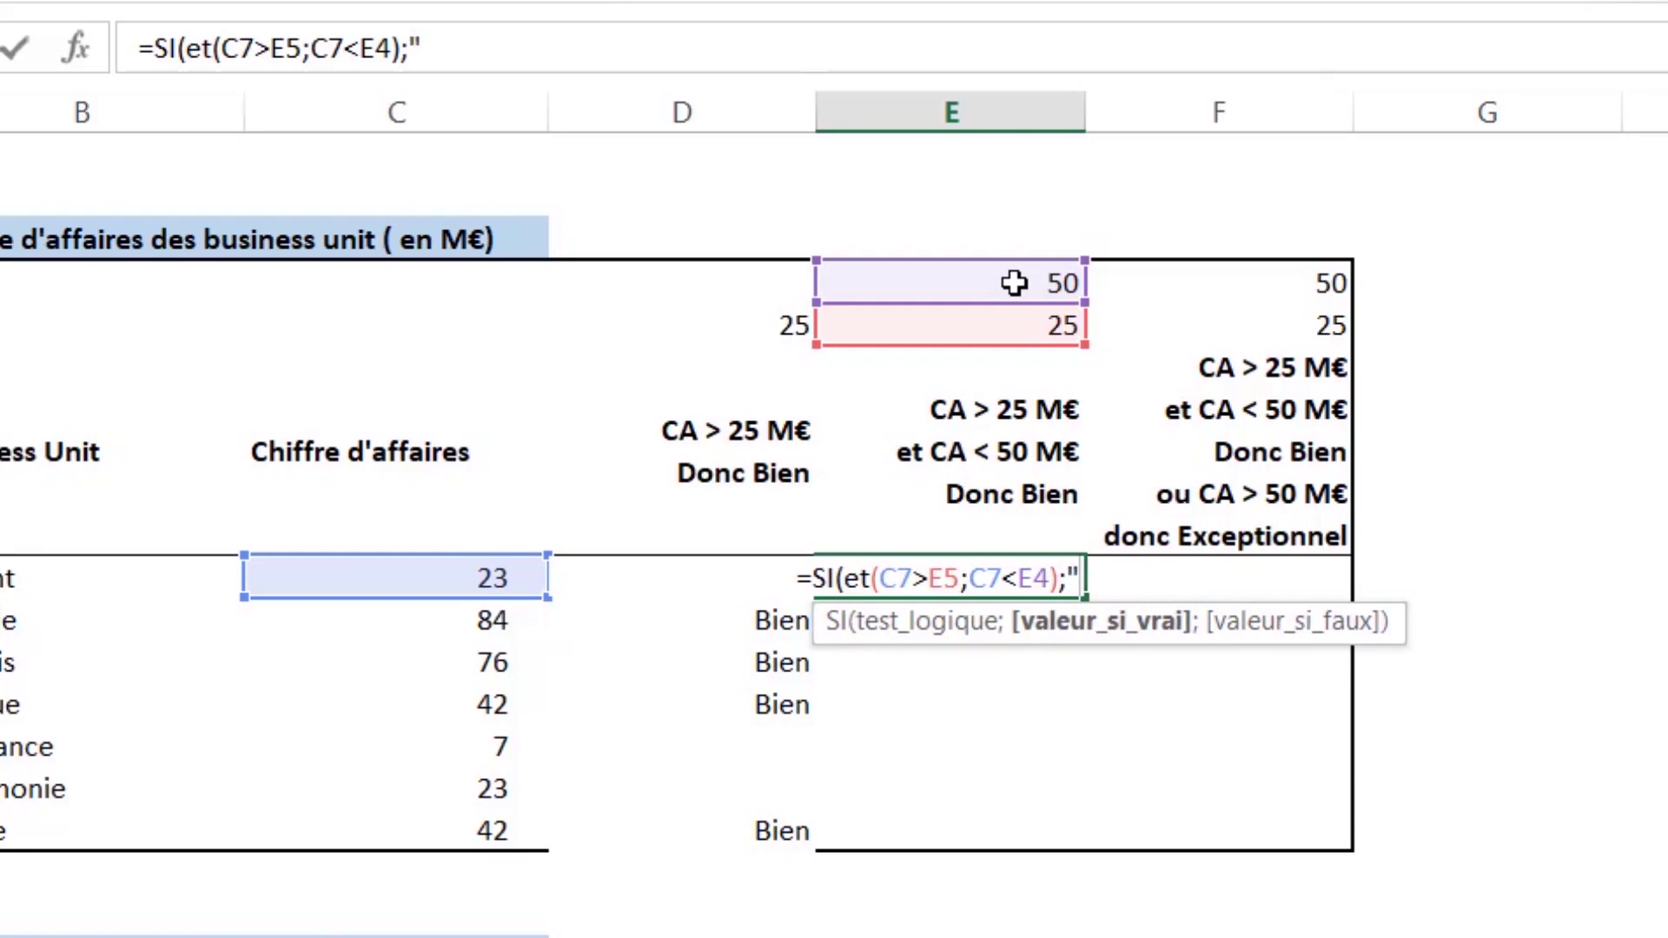
text(Bien")
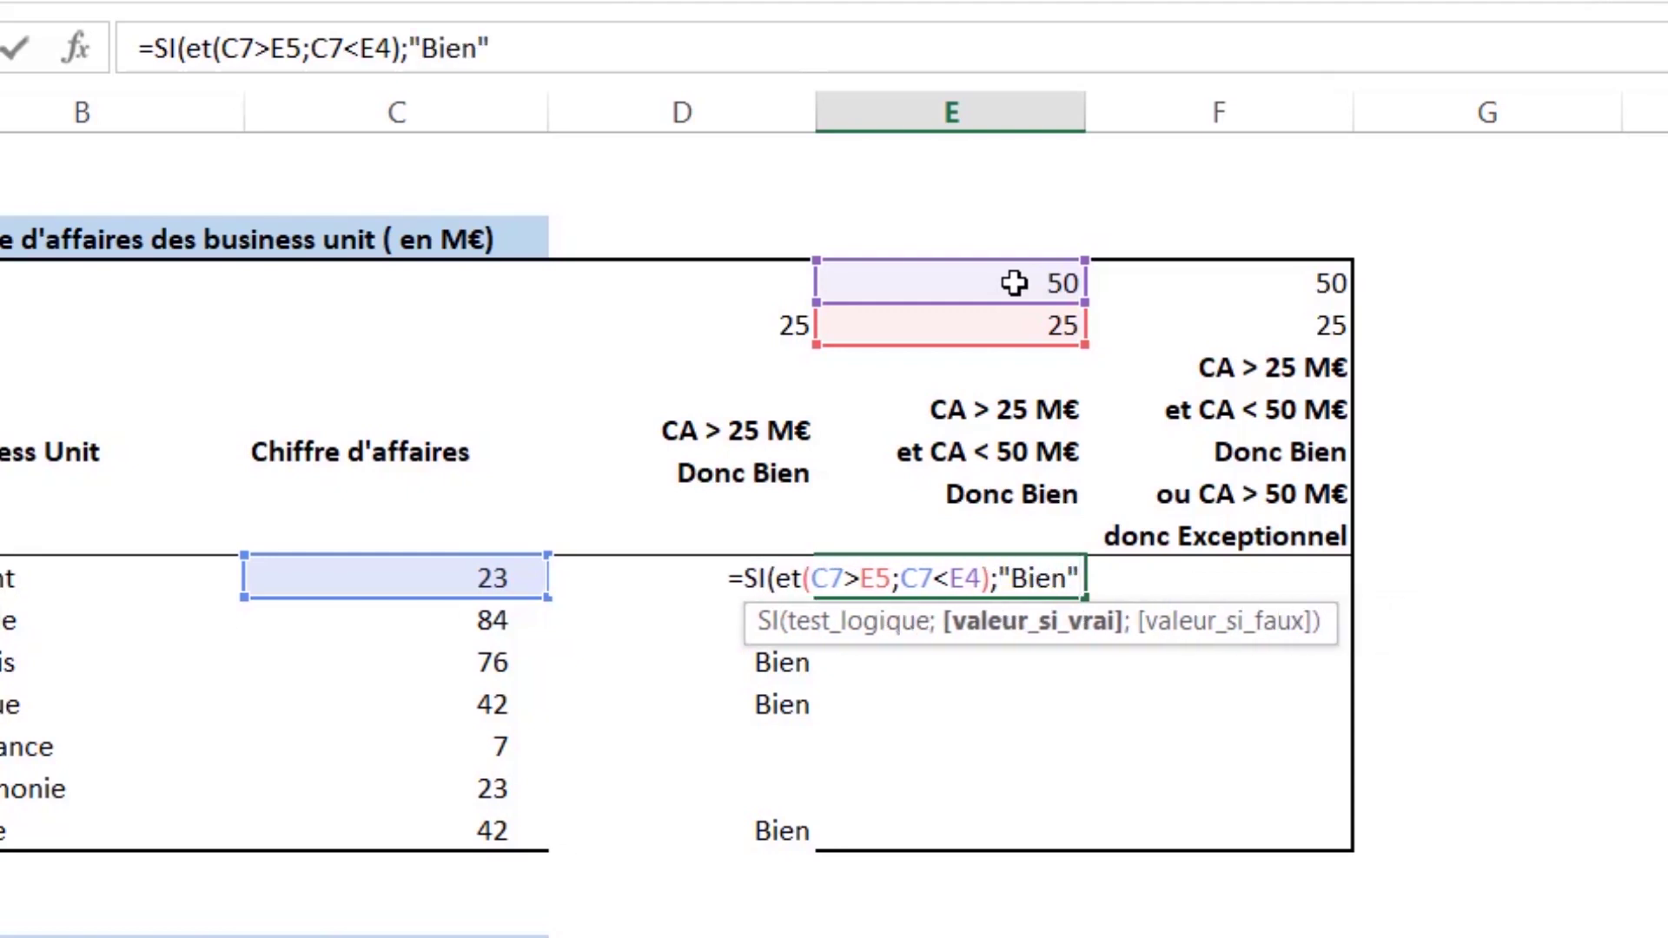
text(;)
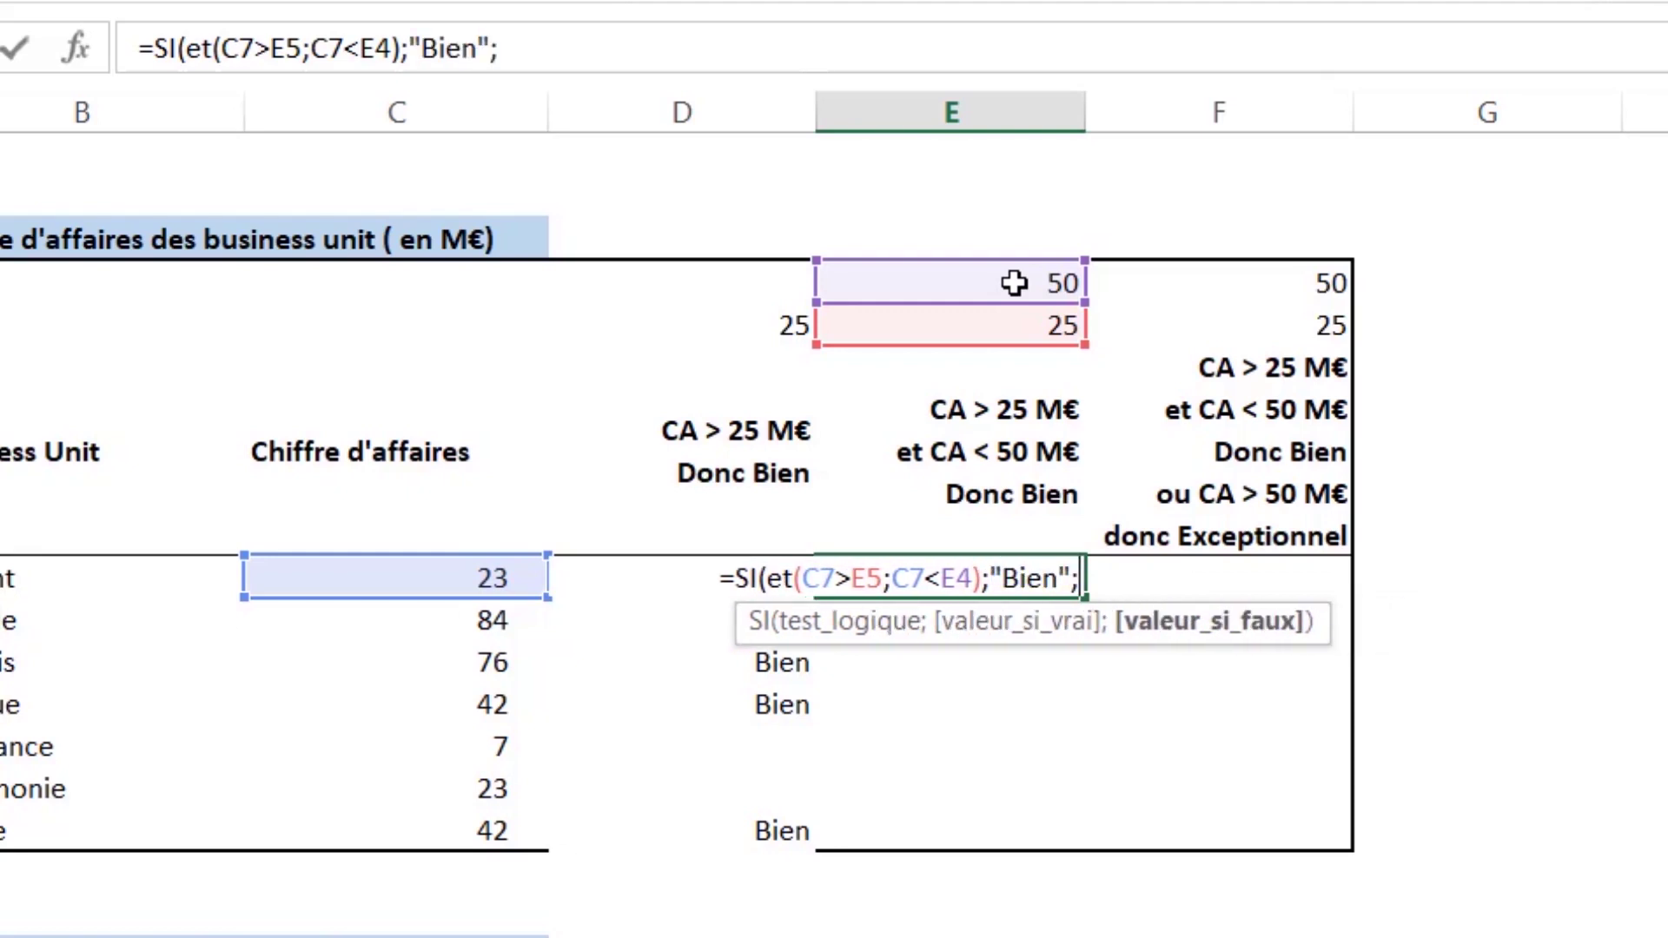
text(""))
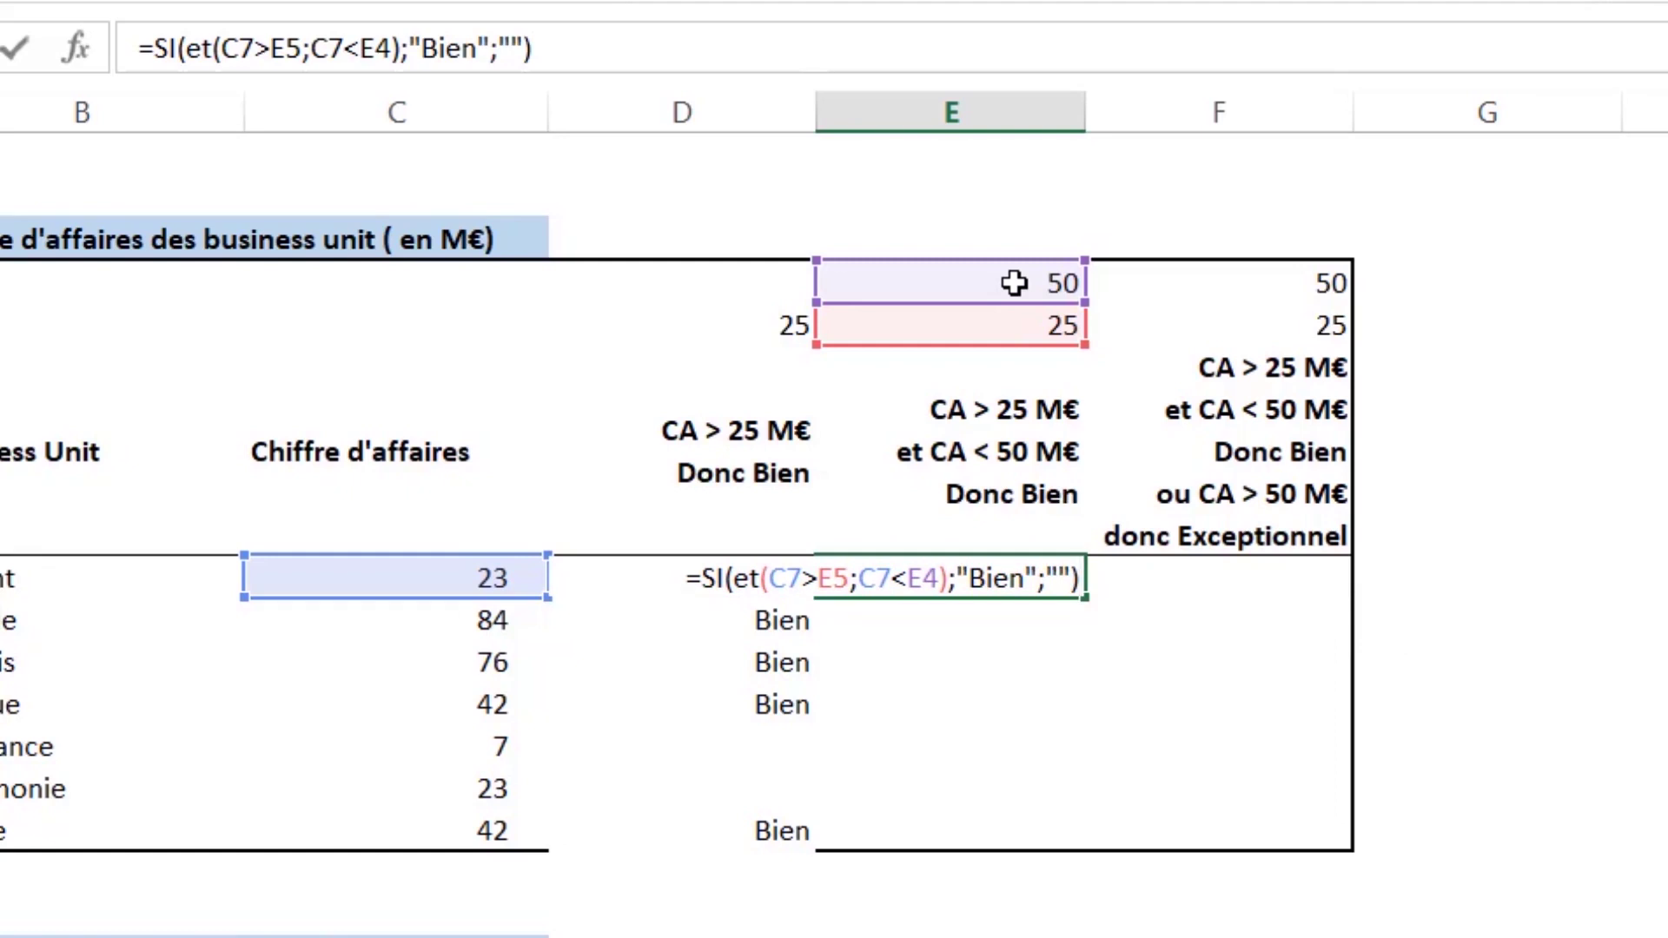
key(Return)
Make the E4 and E5 threshold references absolute in the E7 formula and fill it down to the Presse row, E13.
click(1029, 578)
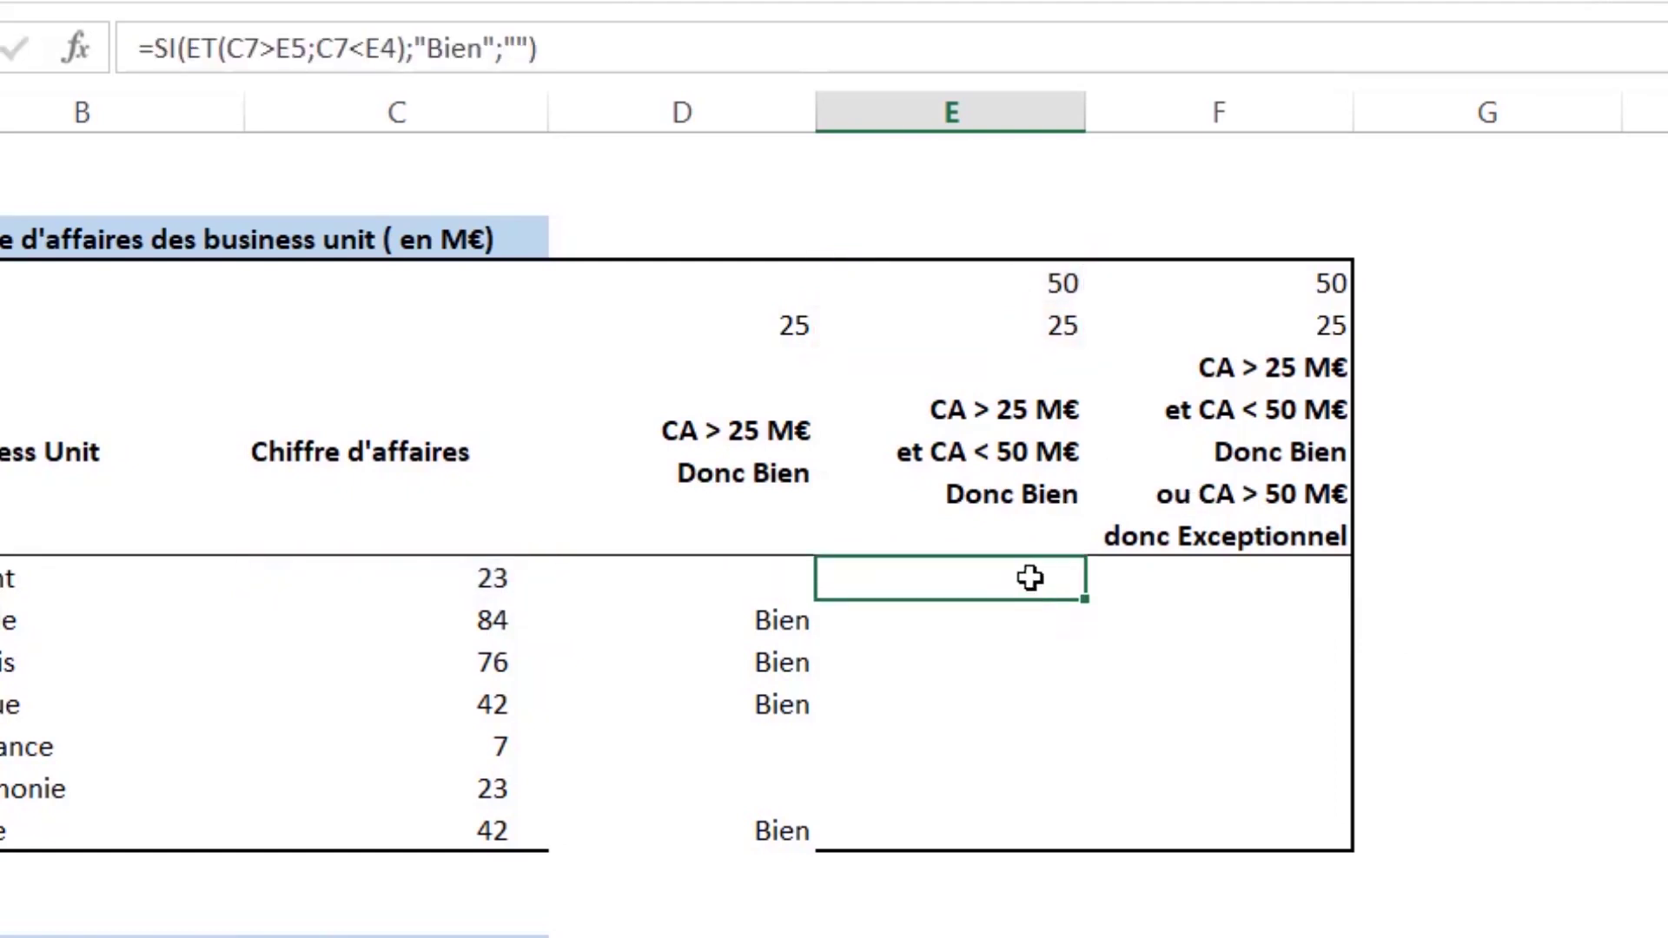
double_click(1051, 577)
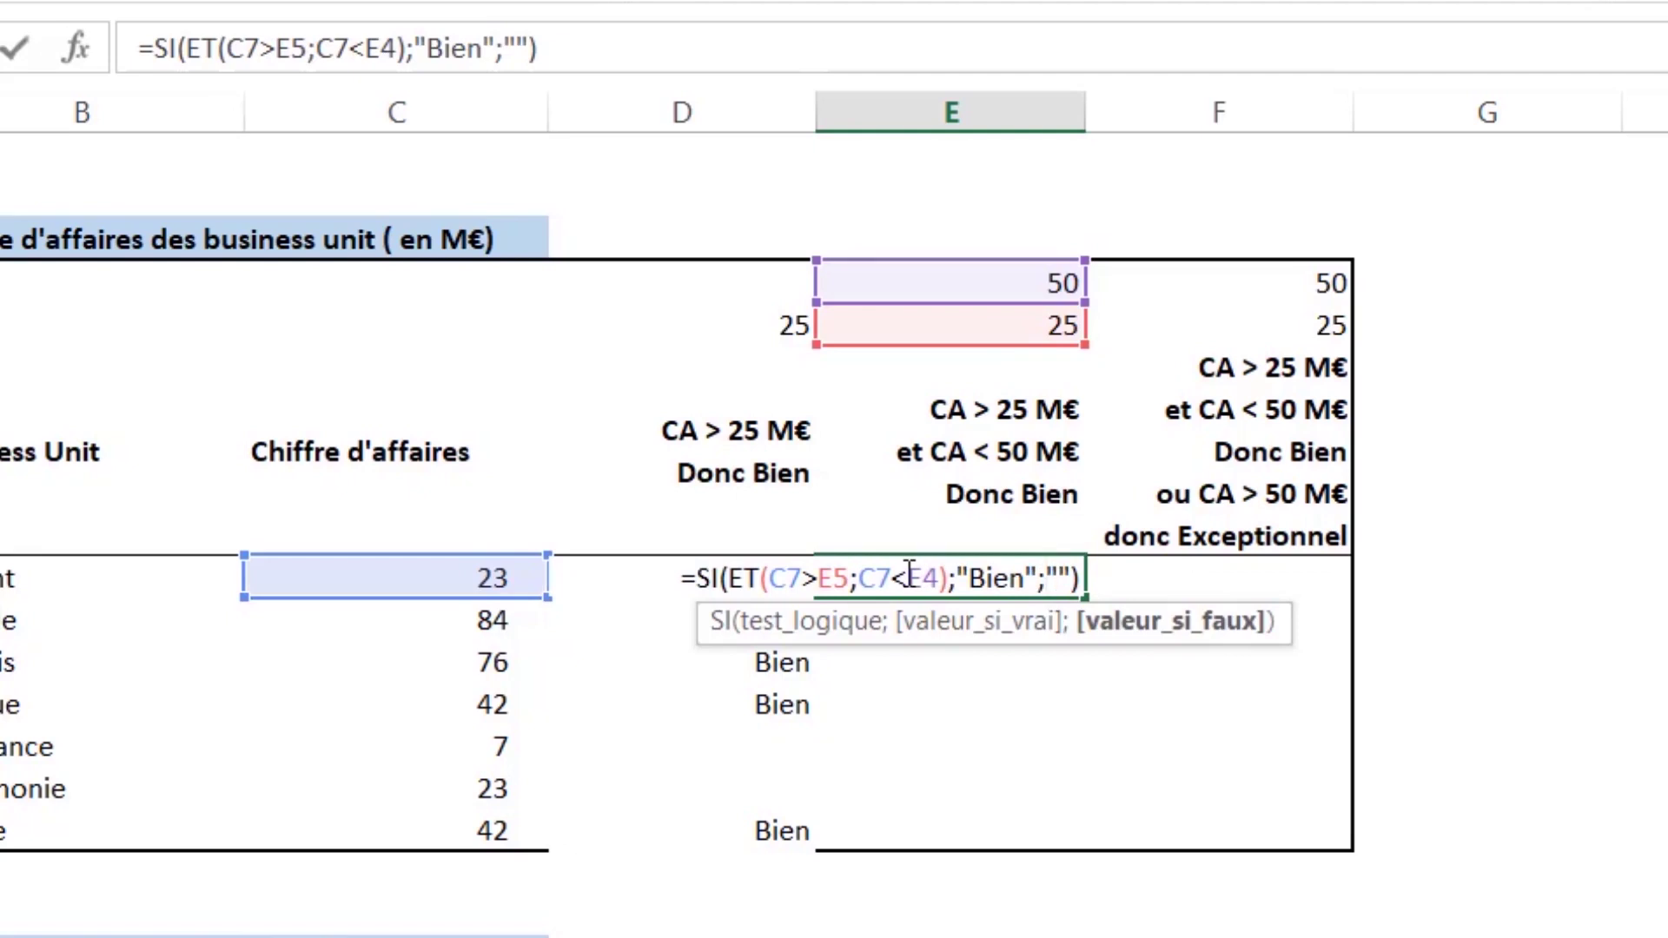
drag(909, 575, 939, 578)
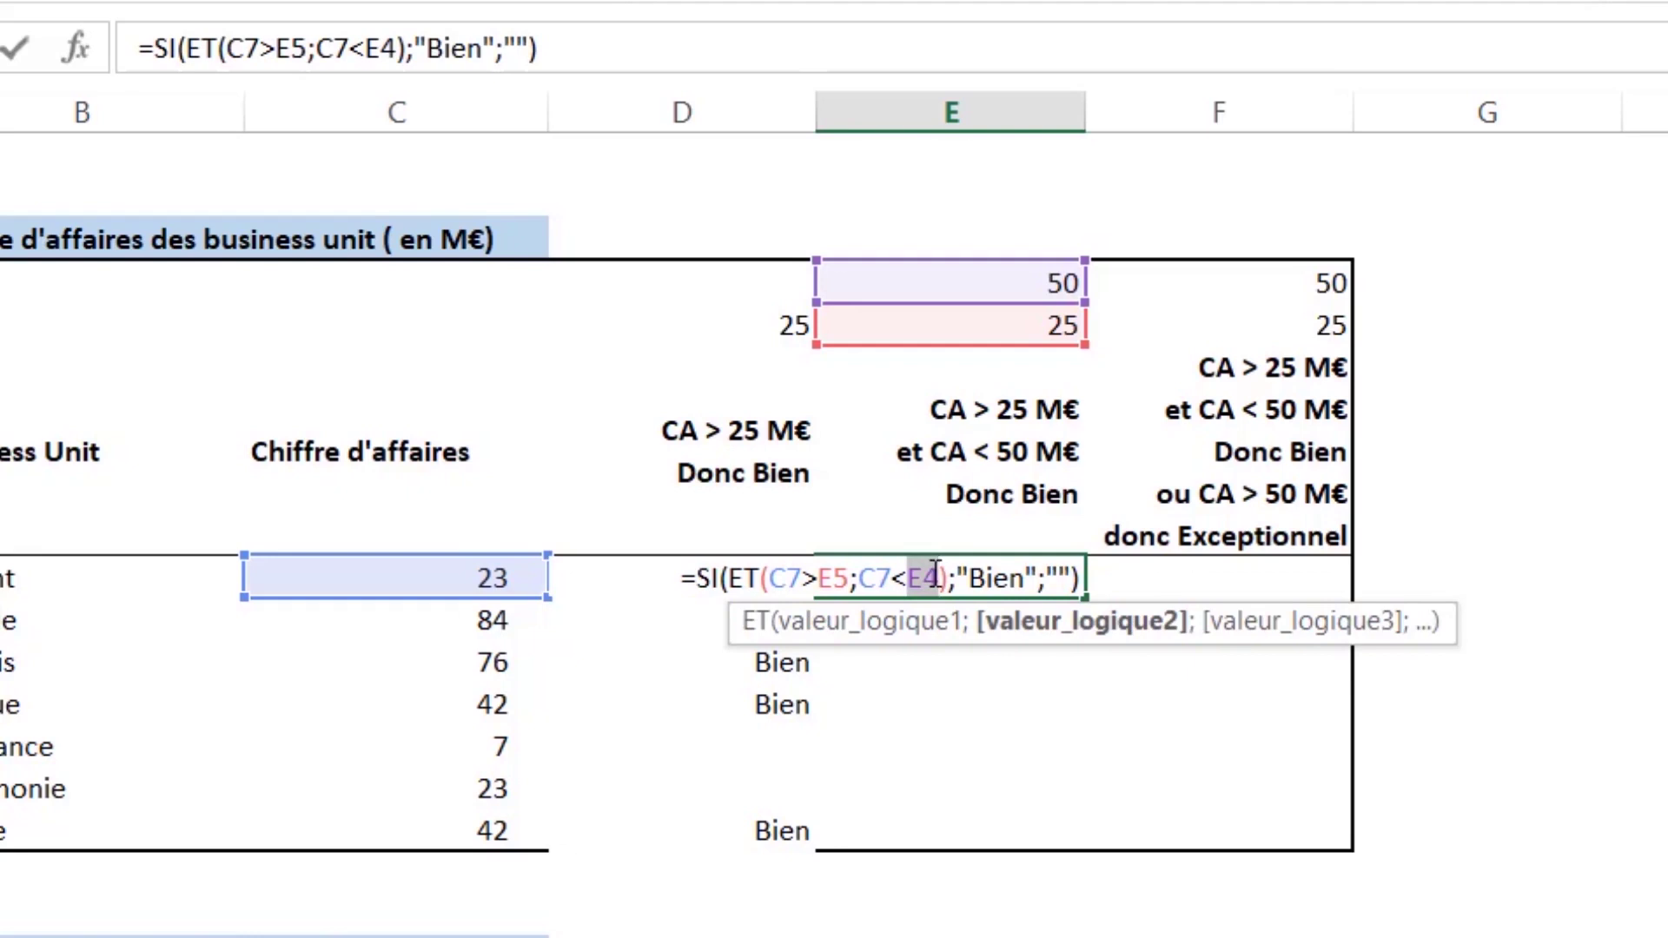
key(F4)
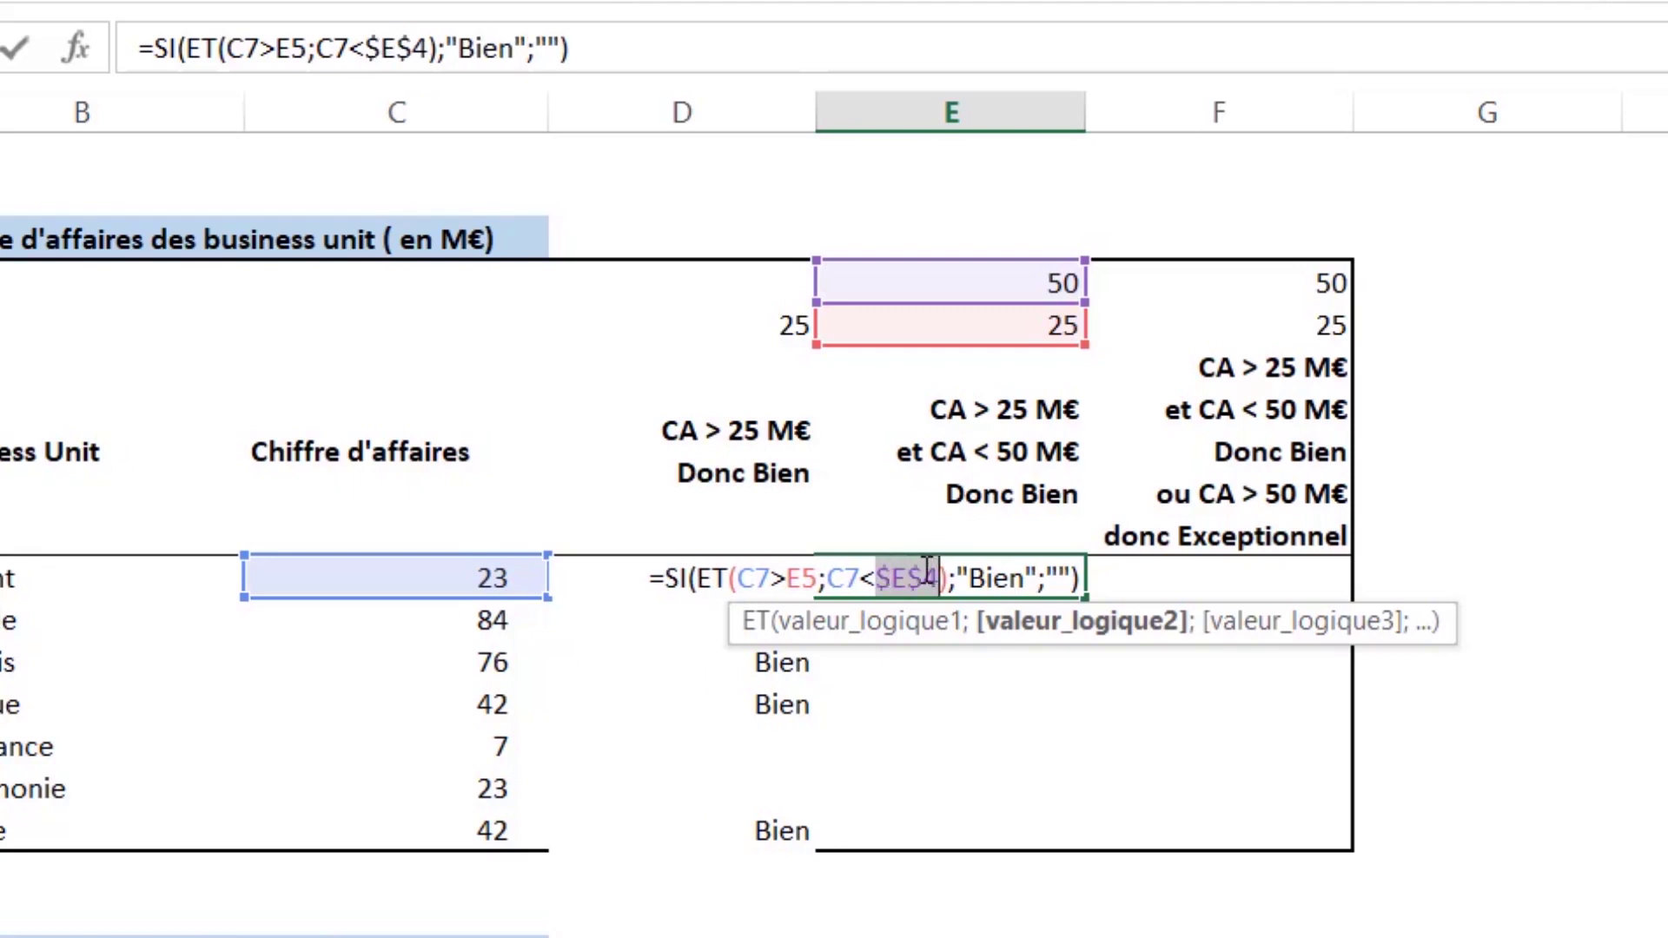
drag(788, 573, 813, 570)
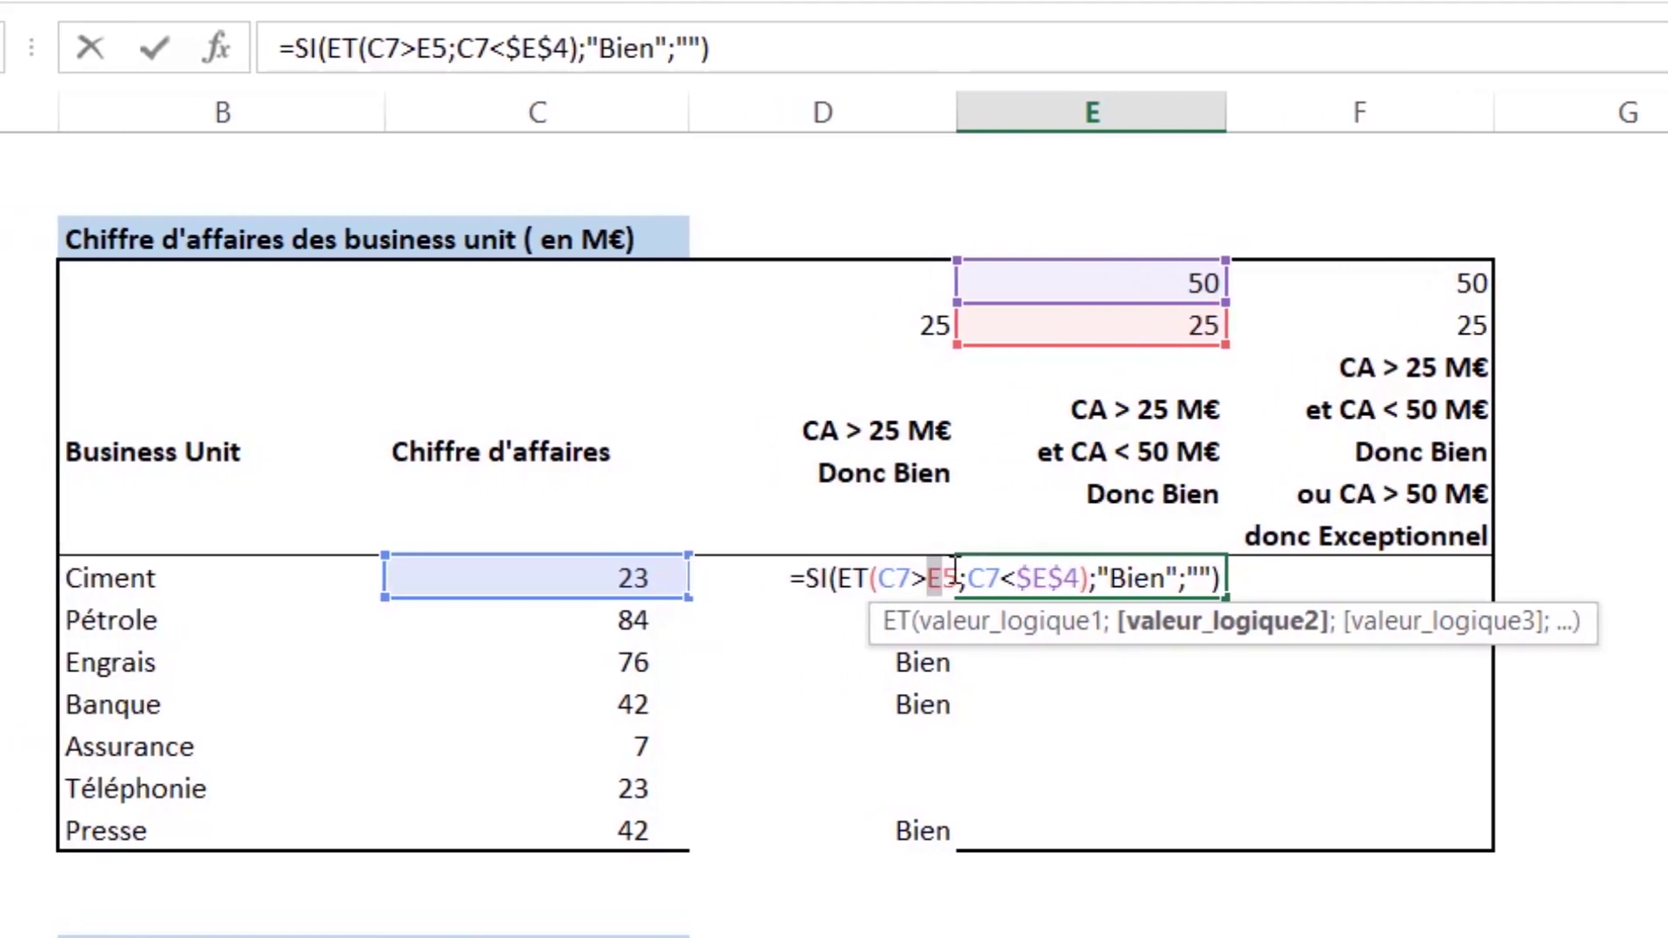
drag(956, 571, 957, 571)
key(F4)
key(Return)
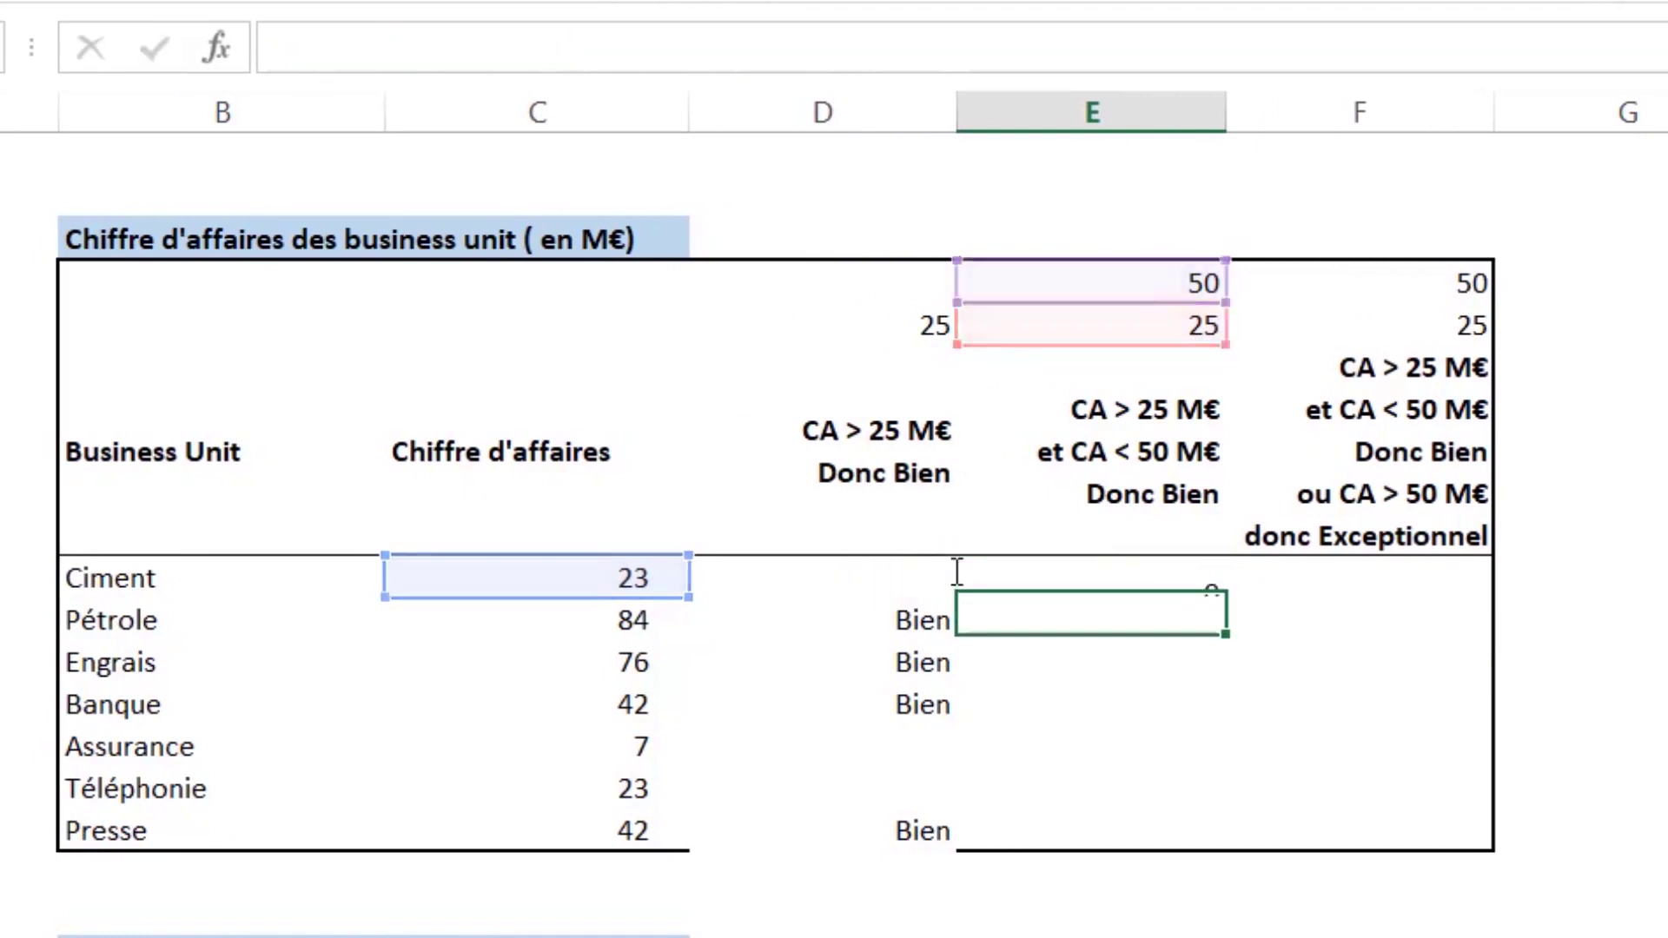
click(1149, 583)
drag(1224, 598, 1217, 840)
Check the Banque and Presse results in column E against their revenues in column C.
click(1126, 708)
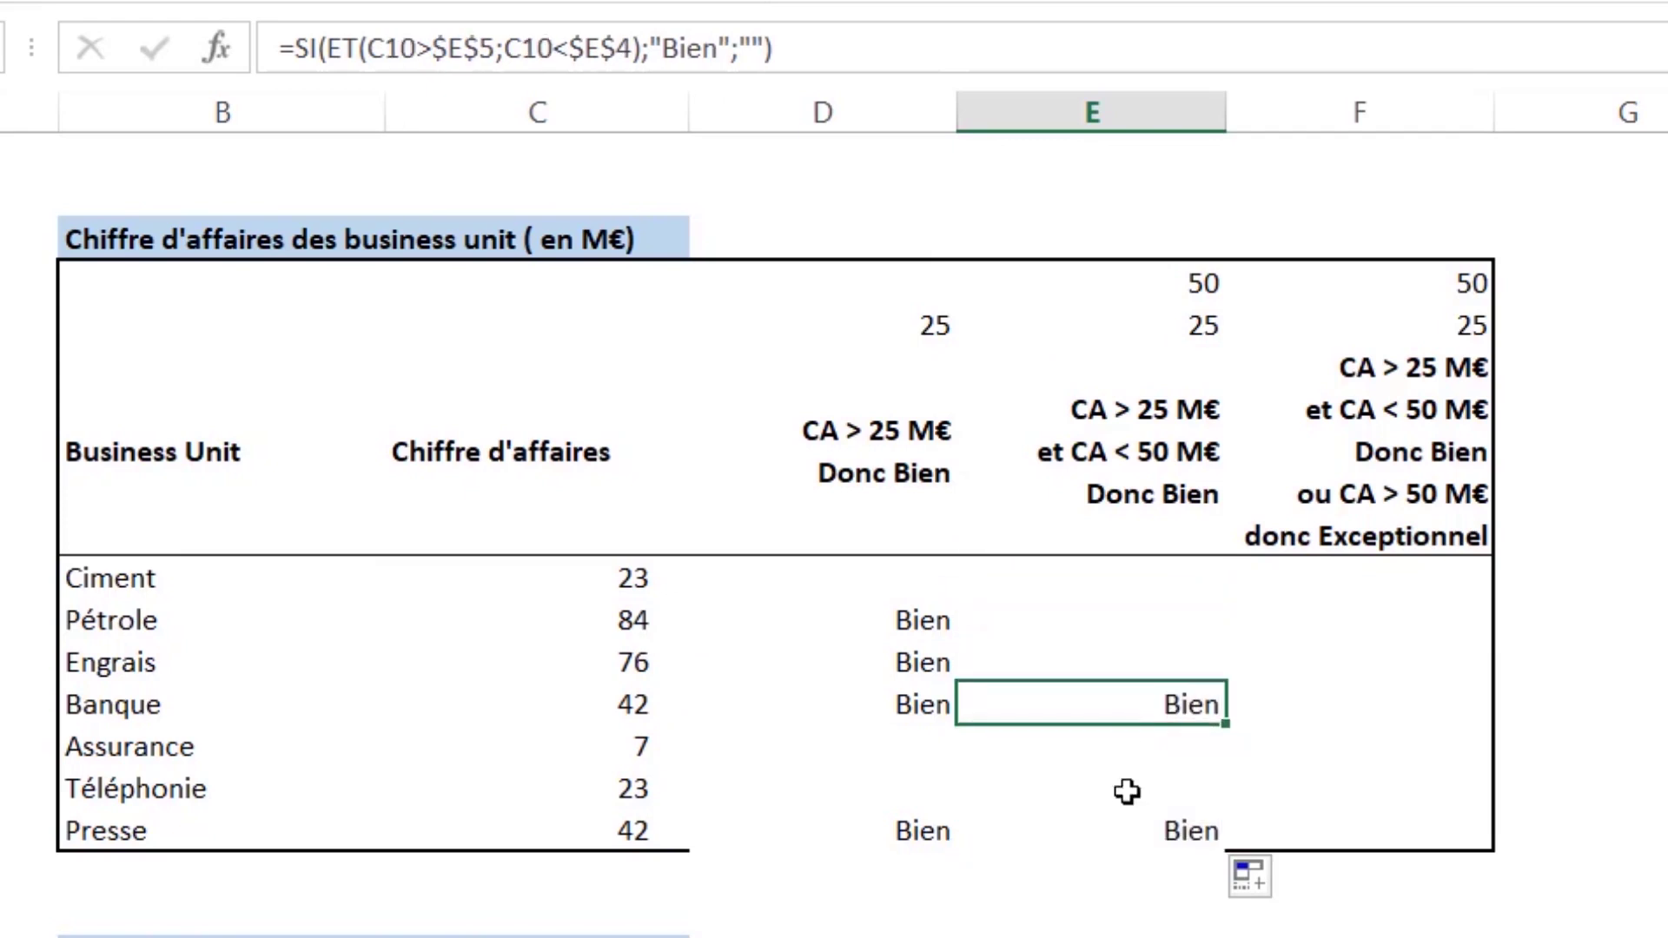
click(1127, 832)
click(1135, 707)
drag(1105, 716, 206, 704)
click(172, 704)
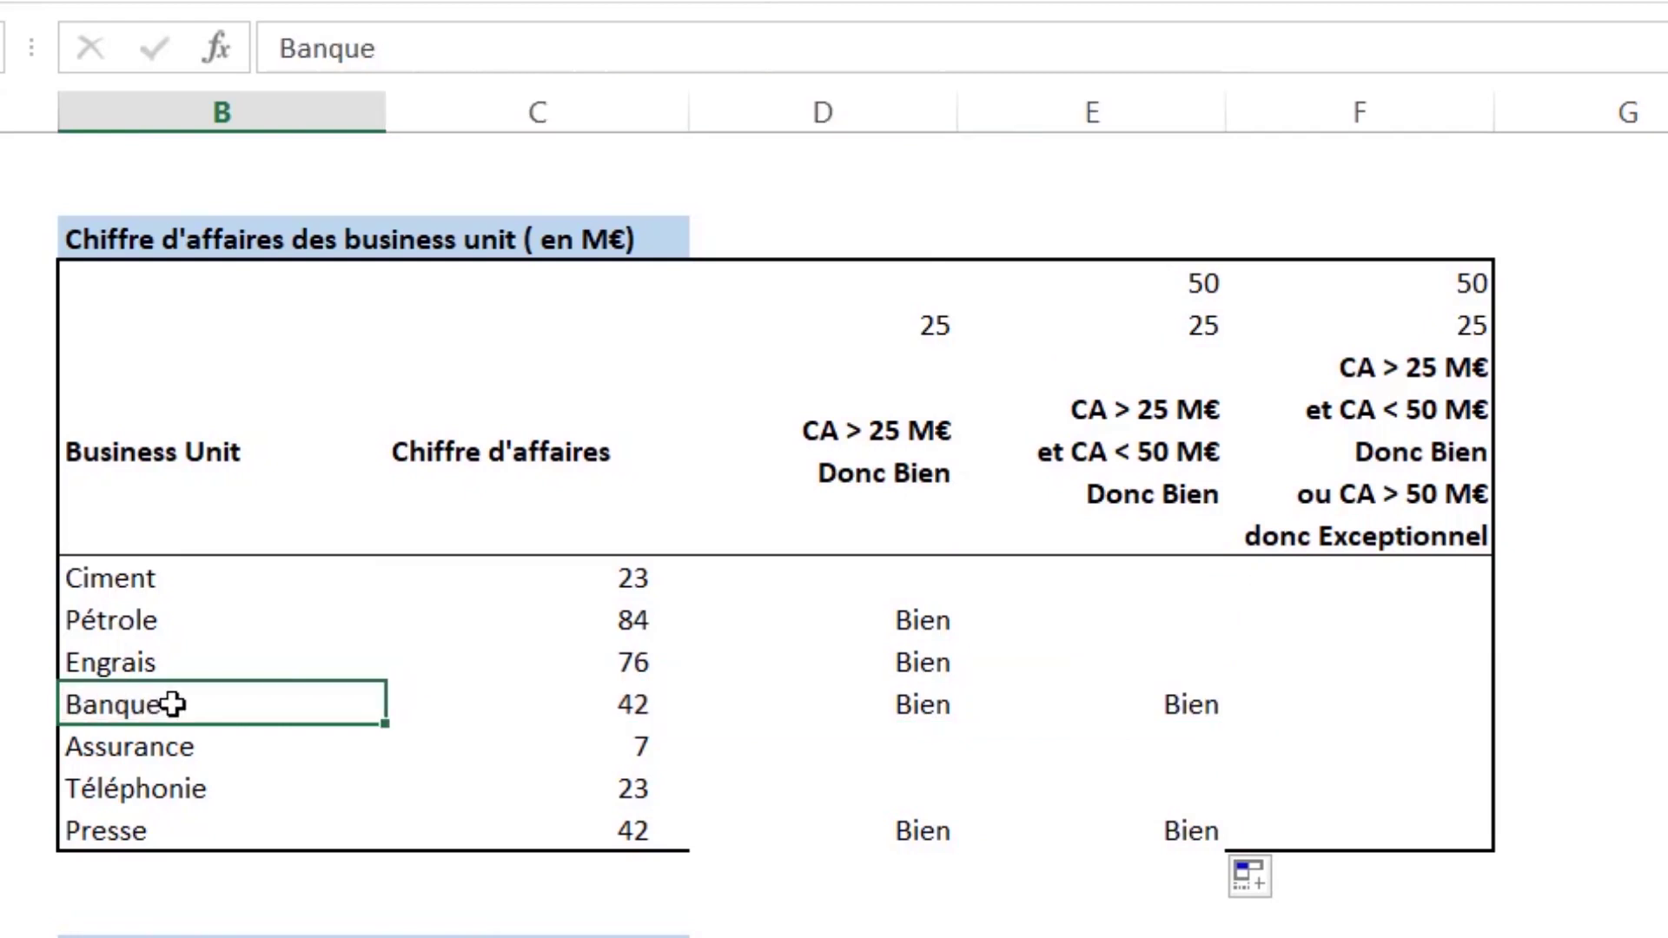
click(619, 711)
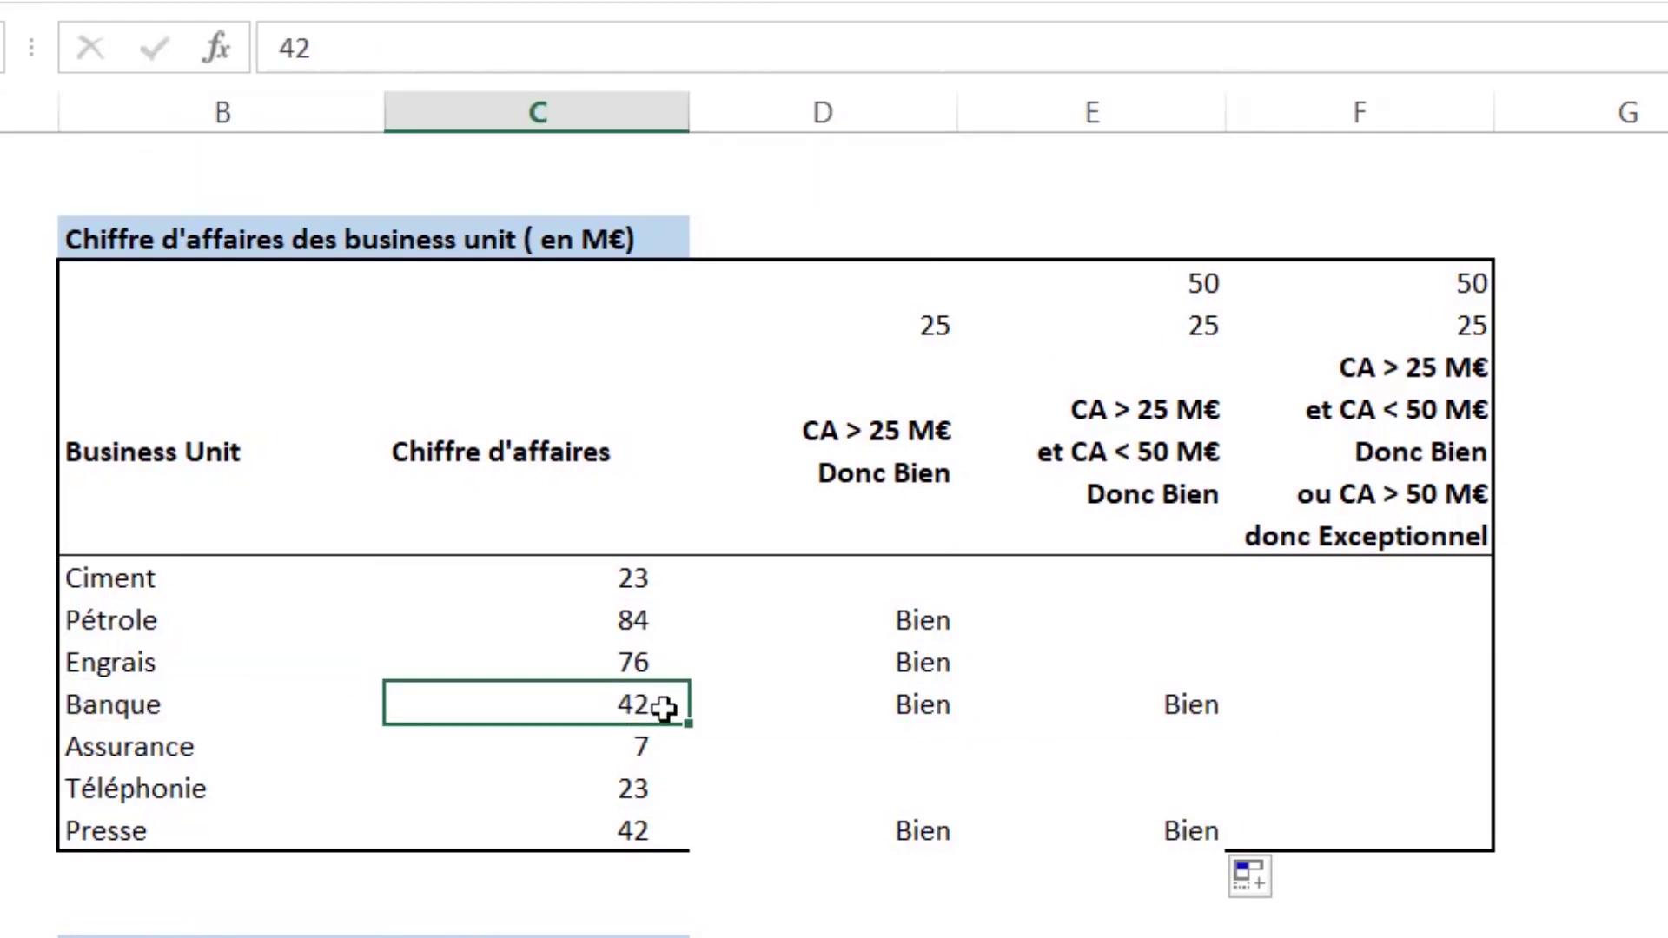
click(1197, 830)
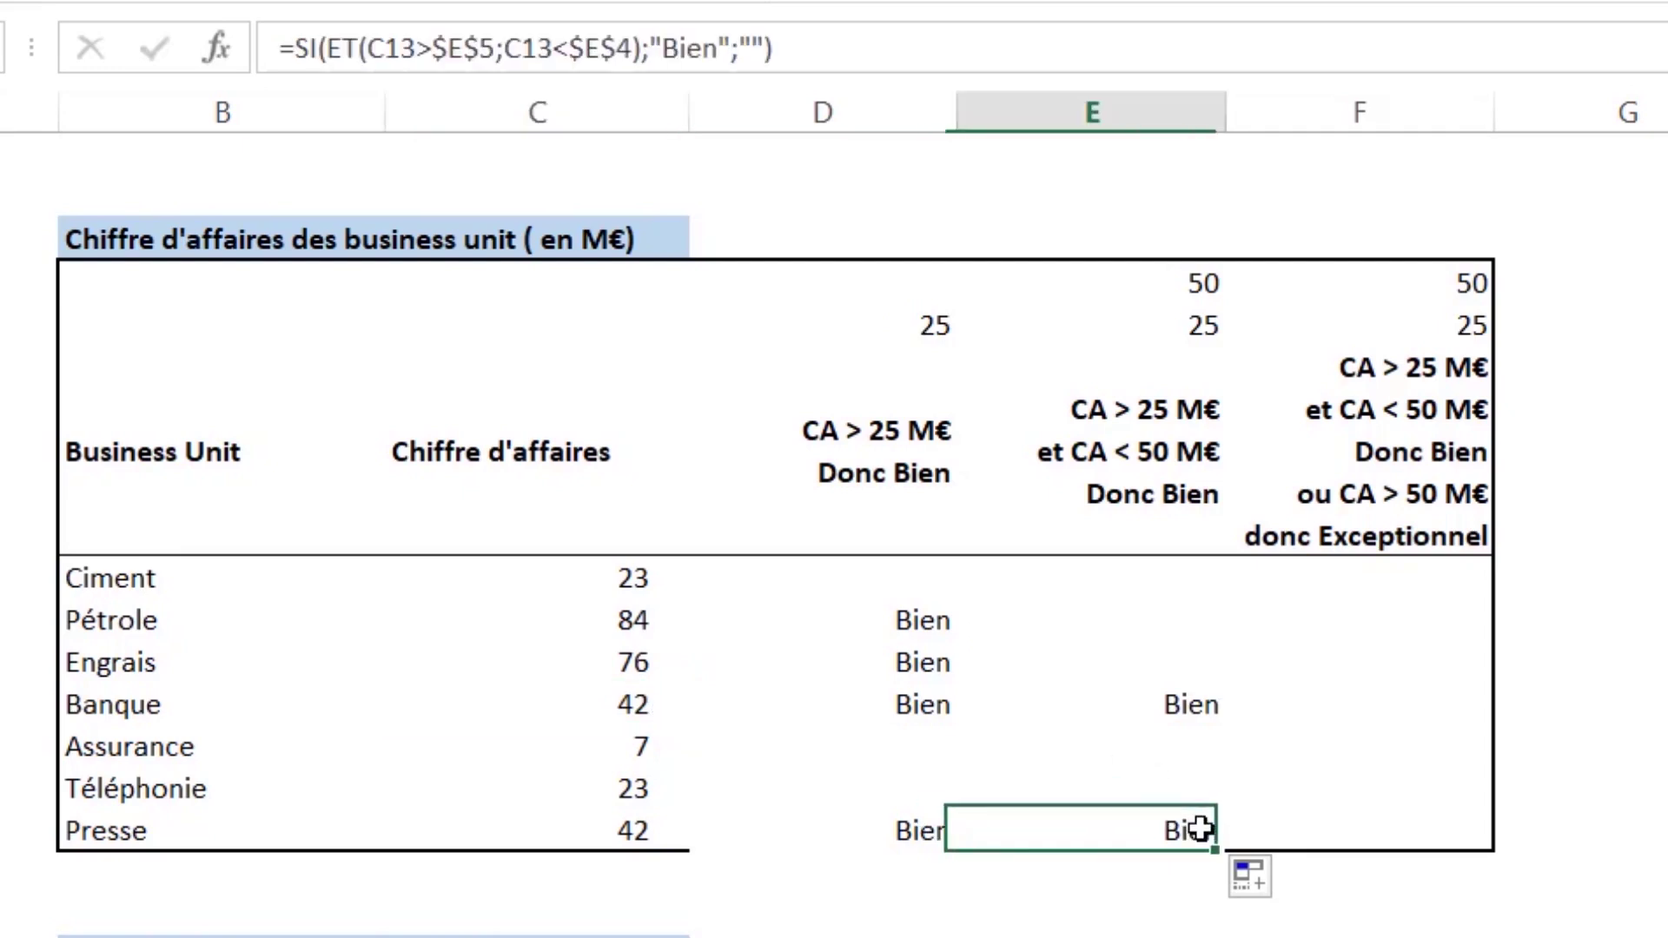
click(627, 844)
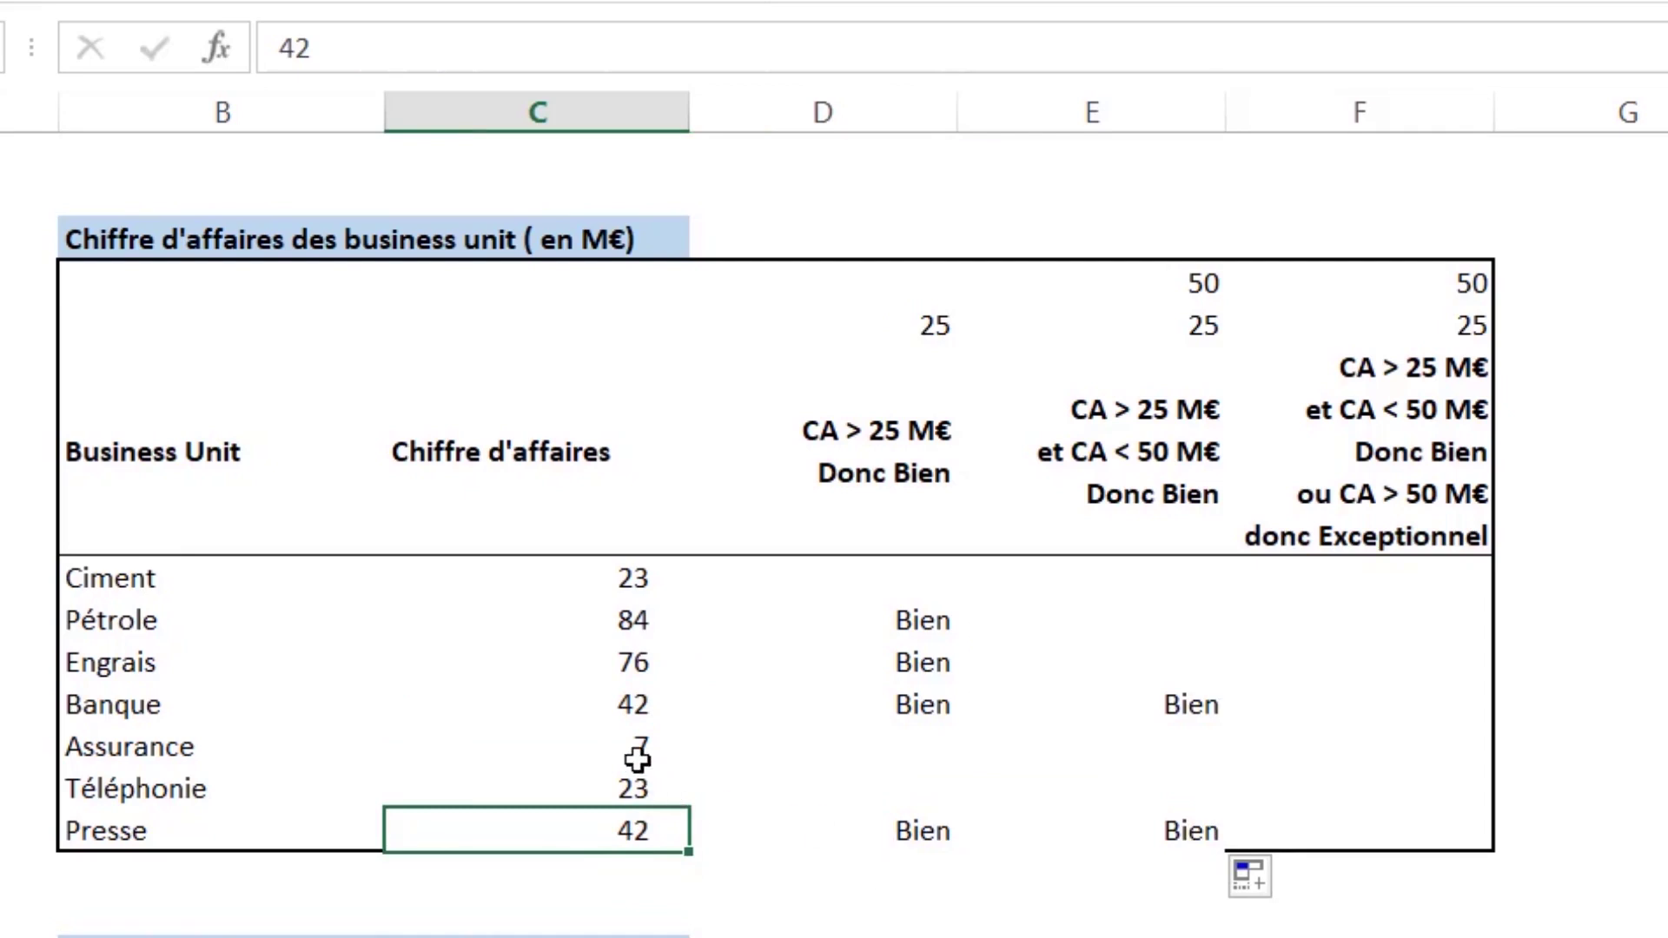
Compare the other business units' revenues with their column E results and read the criterion heading column F.
drag(641, 749, 640, 788)
drag(650, 665, 675, 591)
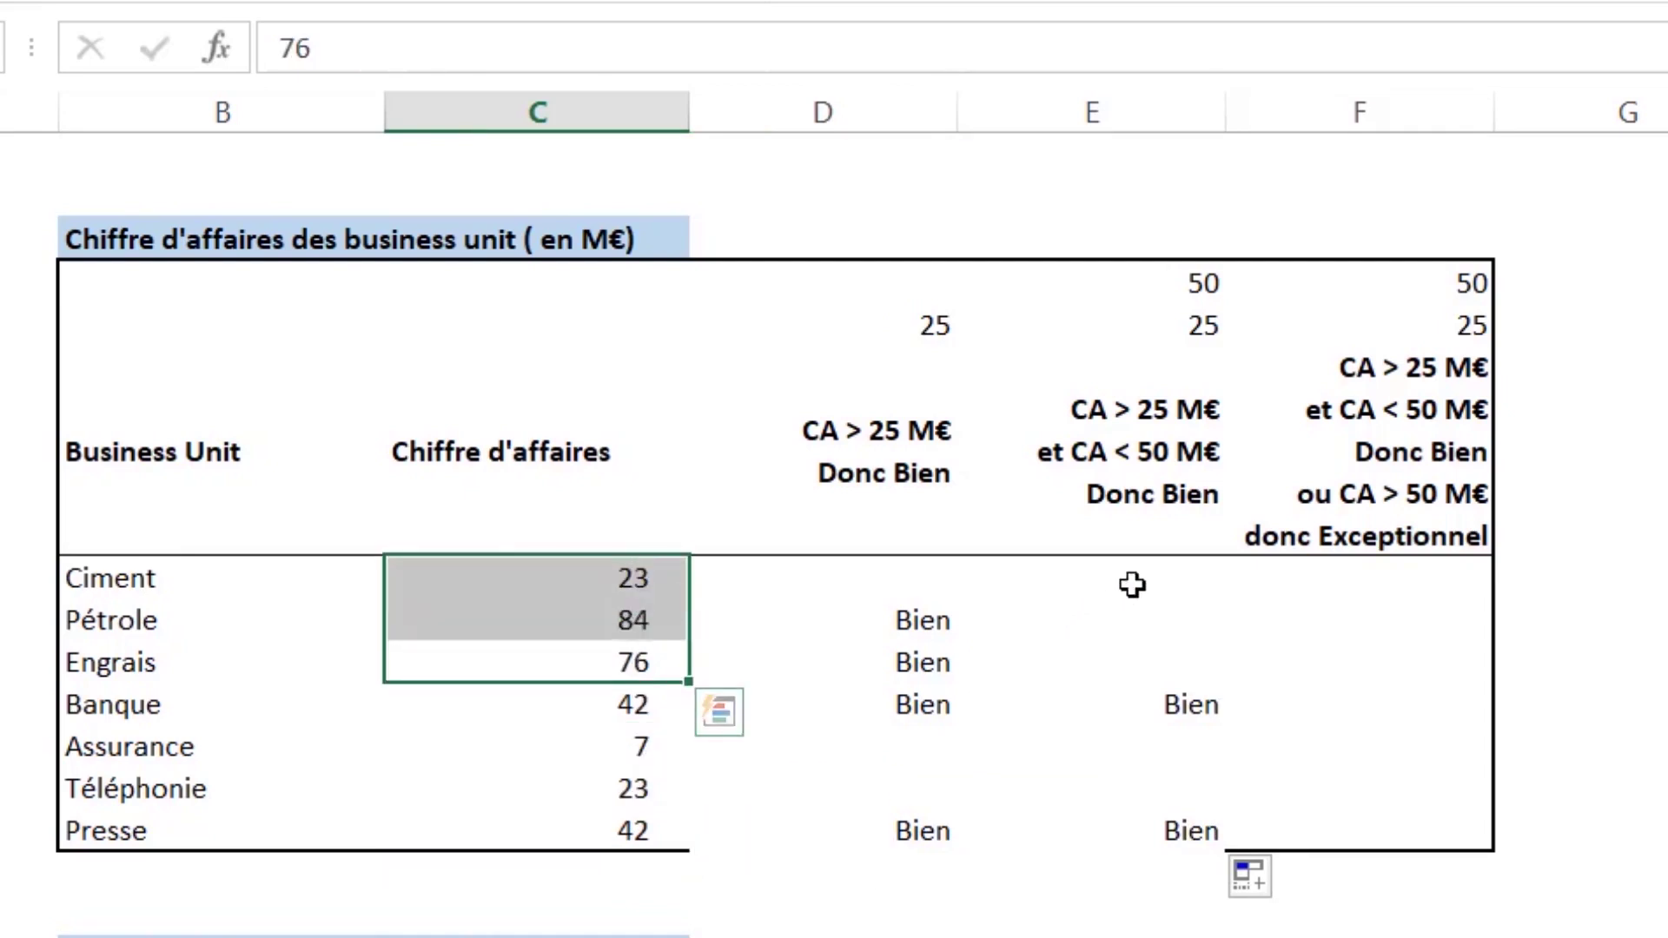
drag(1124, 584, 1169, 661)
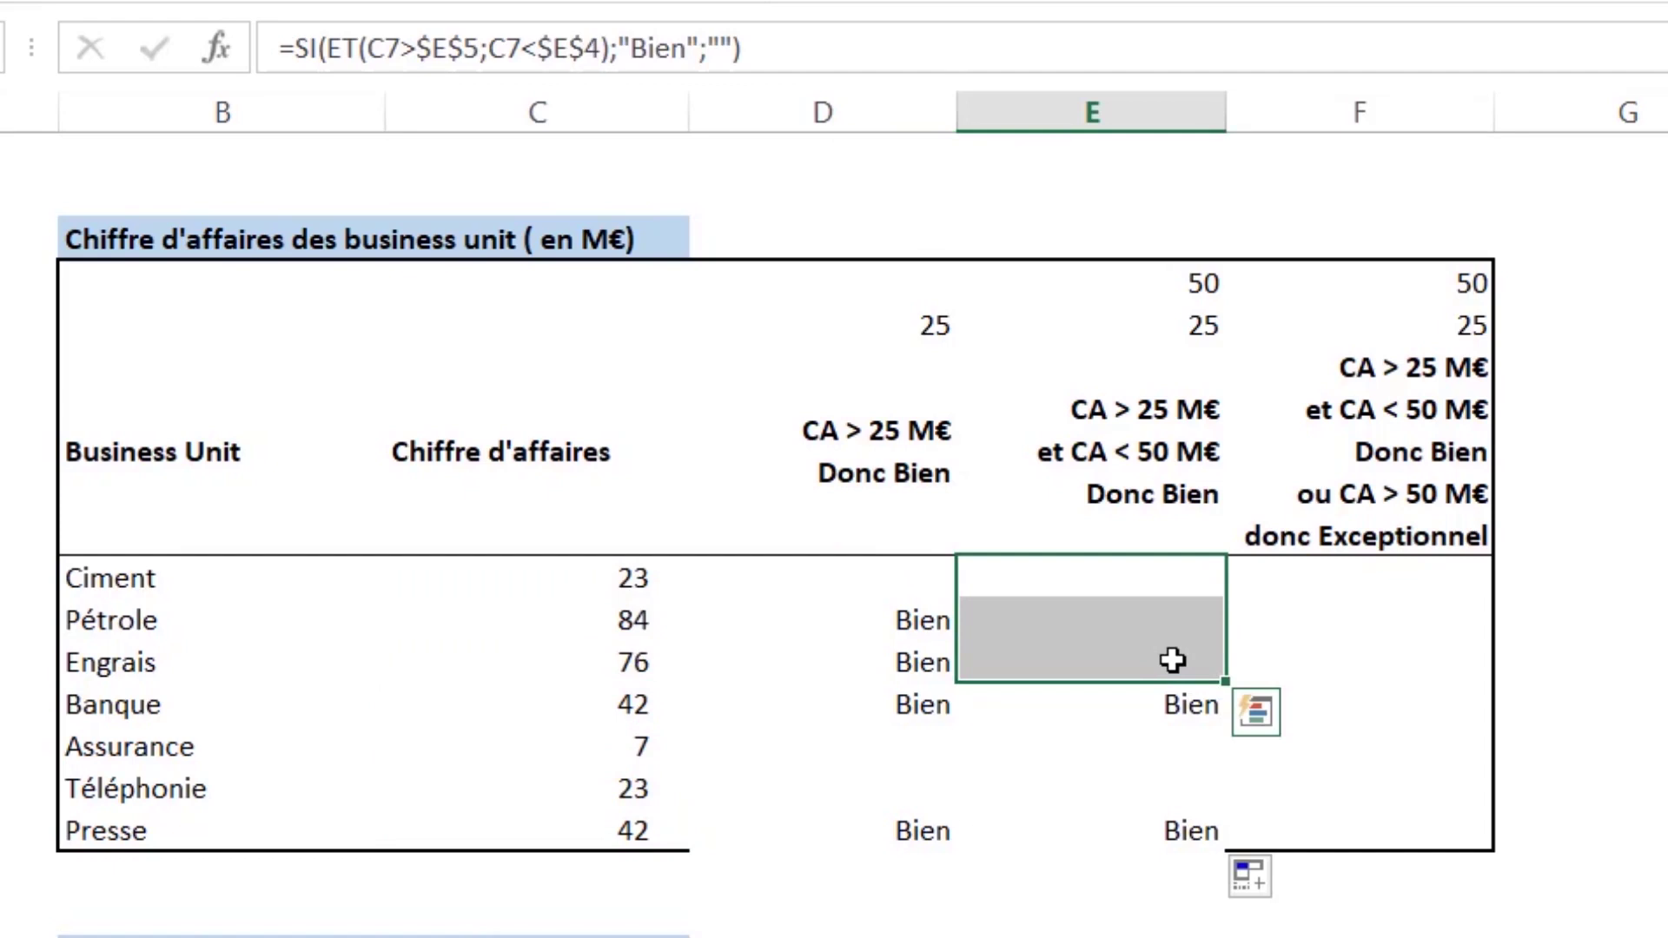
click(1155, 623)
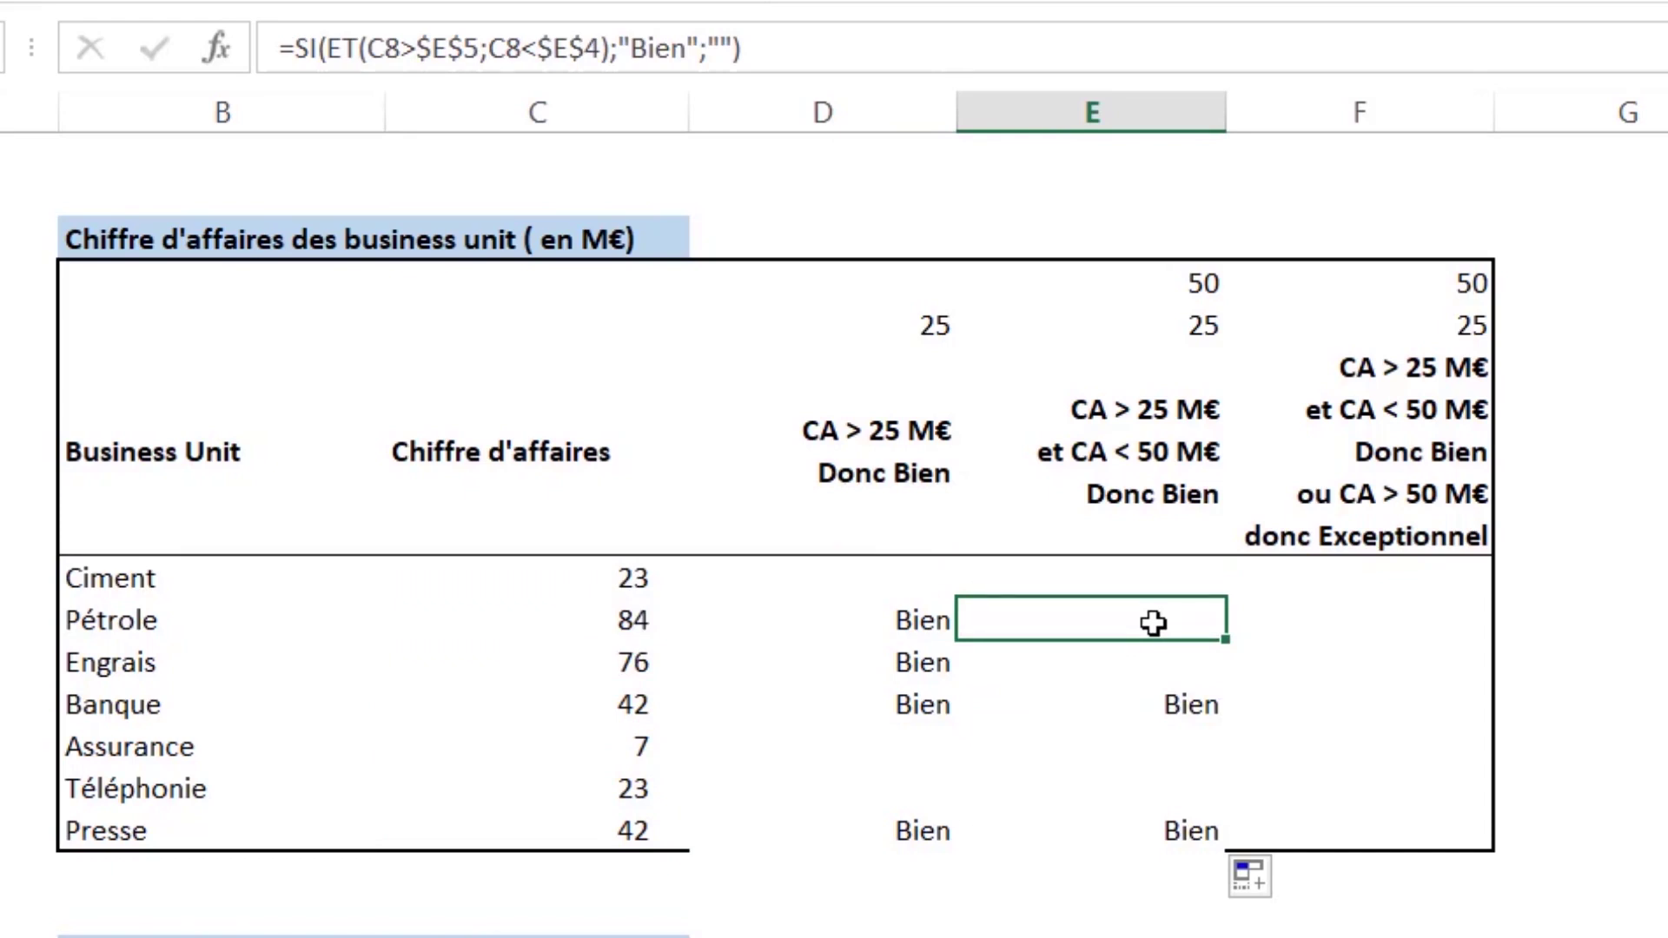
click(1165, 581)
click(1166, 614)
click(1405, 589)
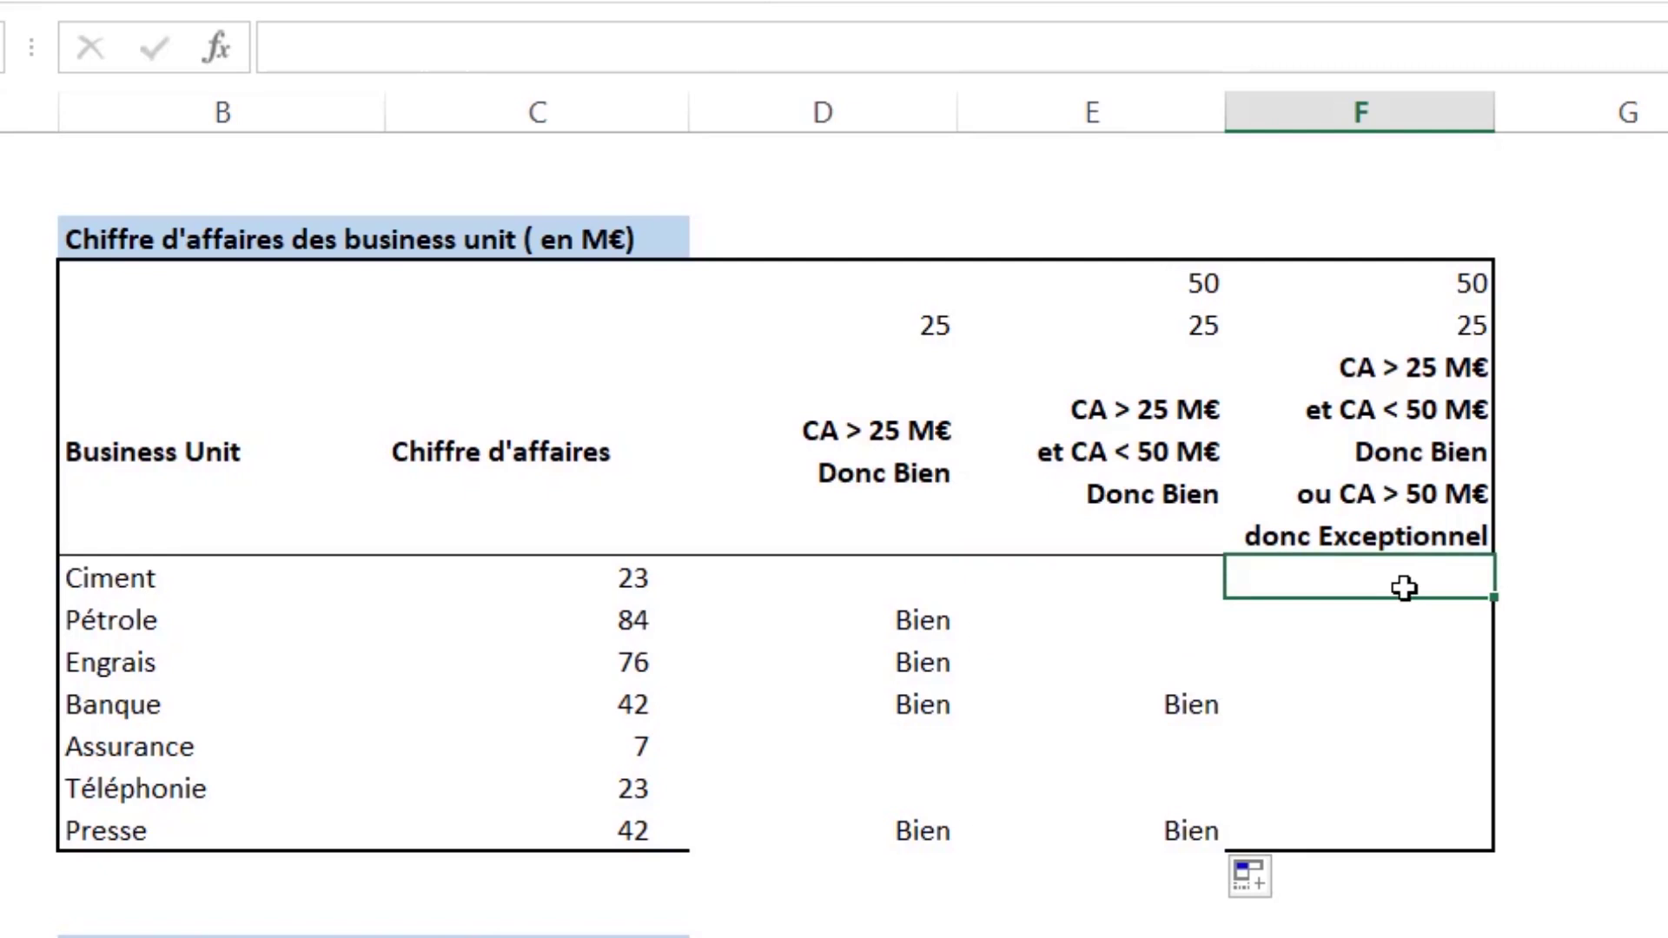
click(1438, 370)
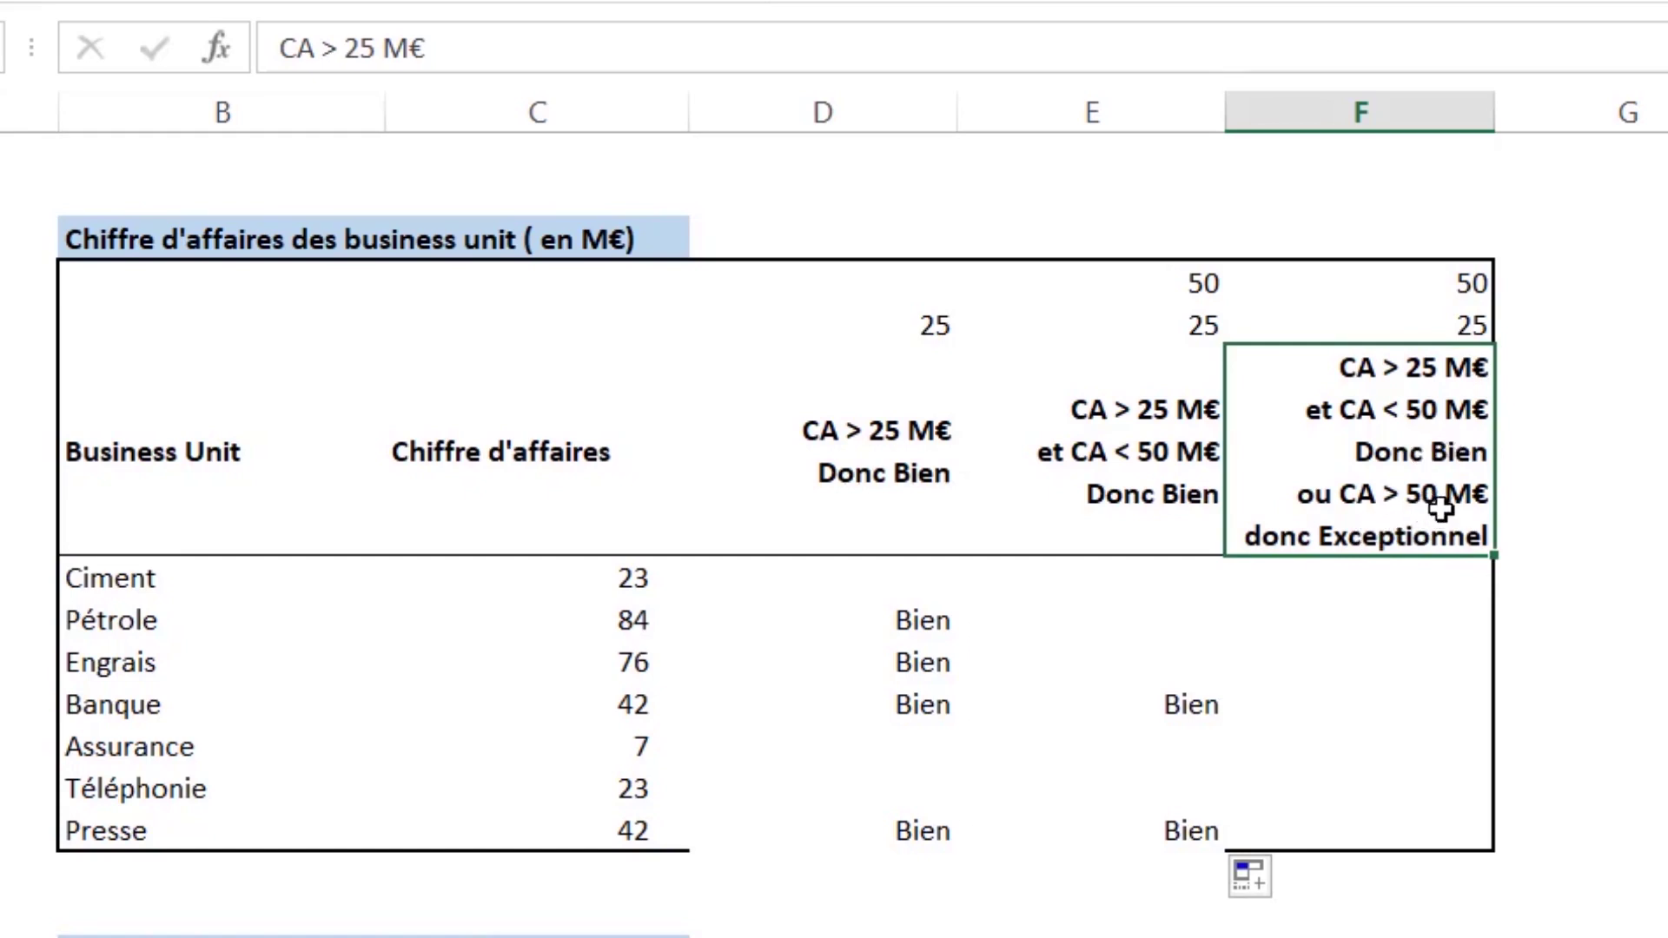
Start the formula in F7 for the Ciment row with SI and a nested ET whose first condition is C7>F5.
click(1412, 578)
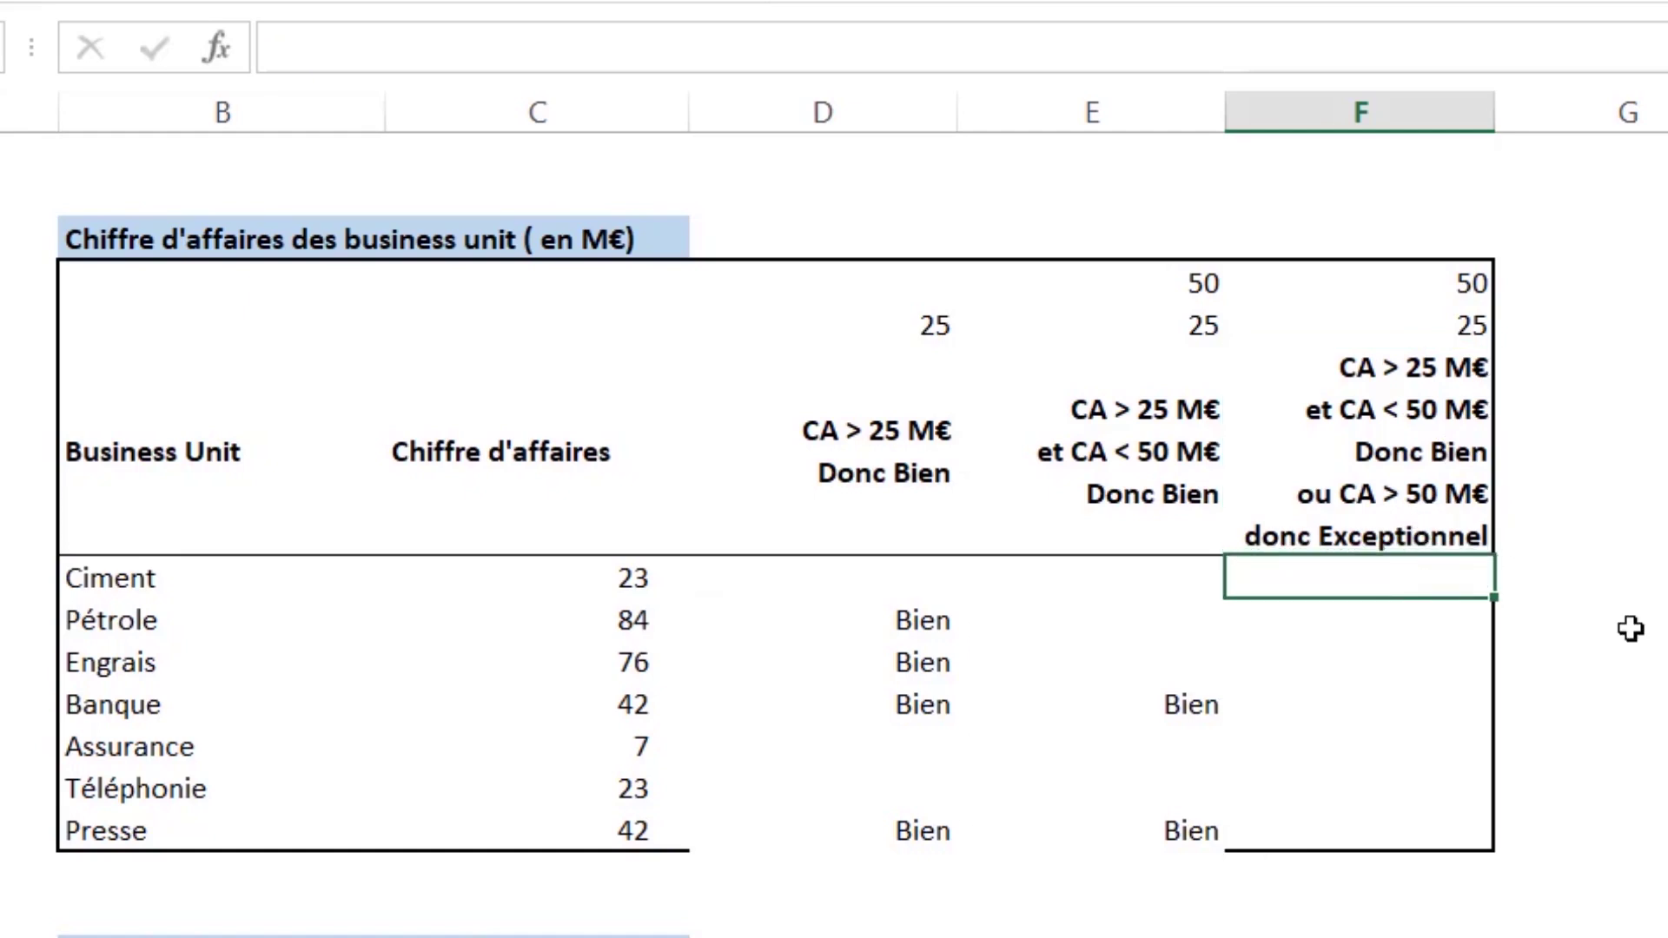
text(=si)
double_click(1237, 628)
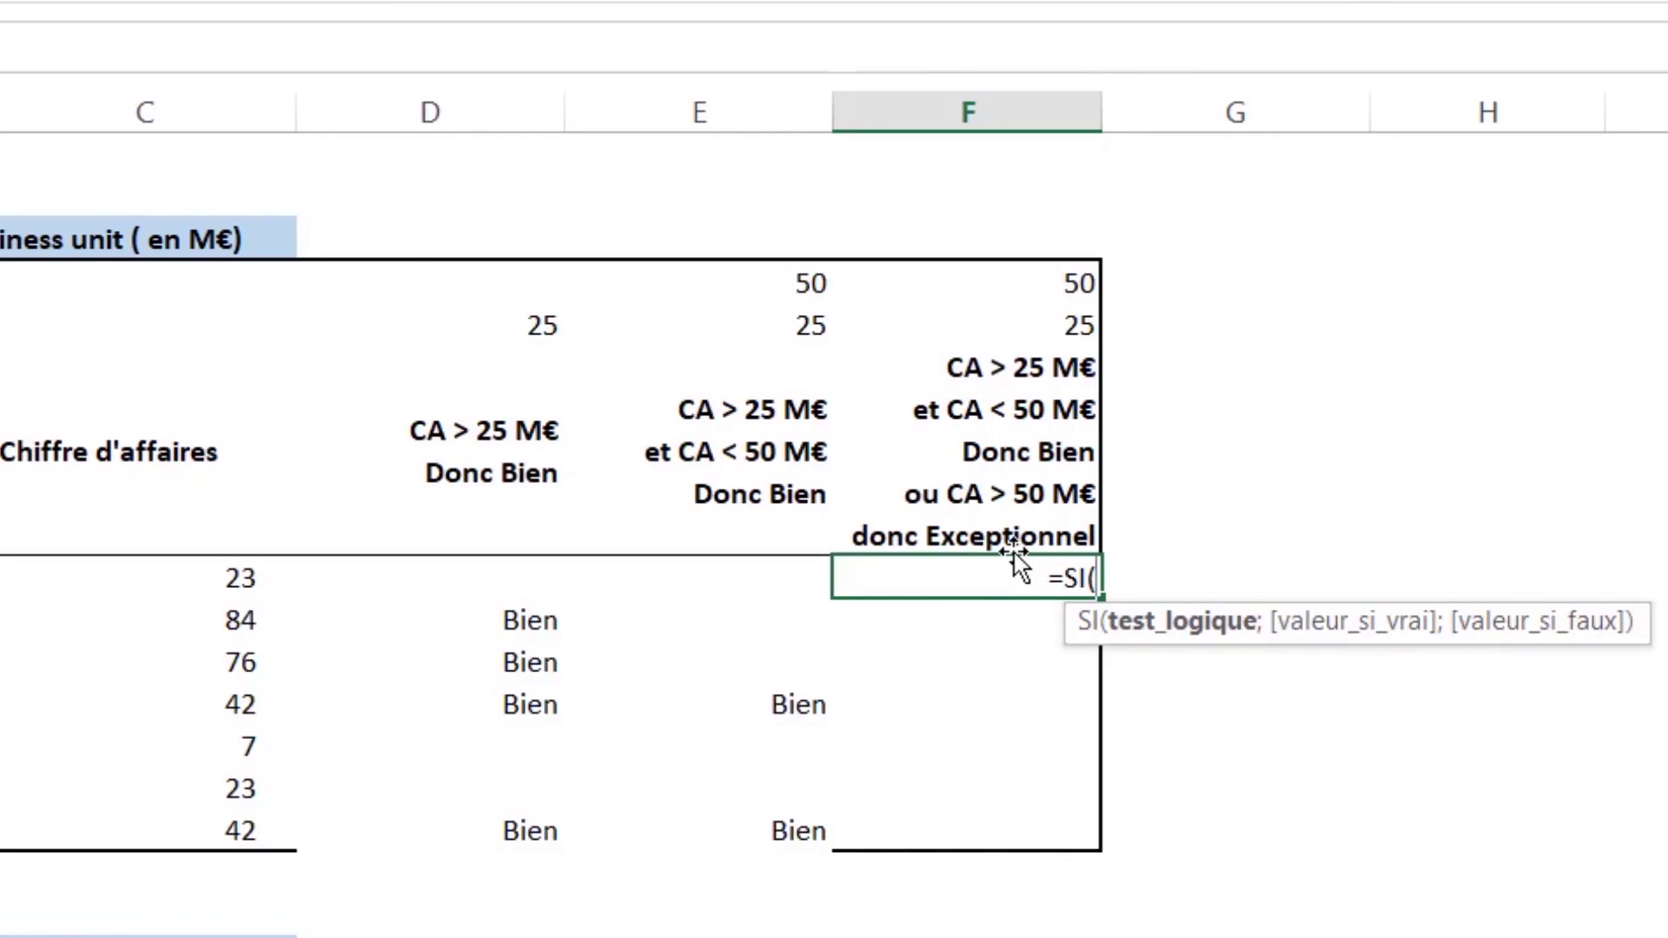
text(et)
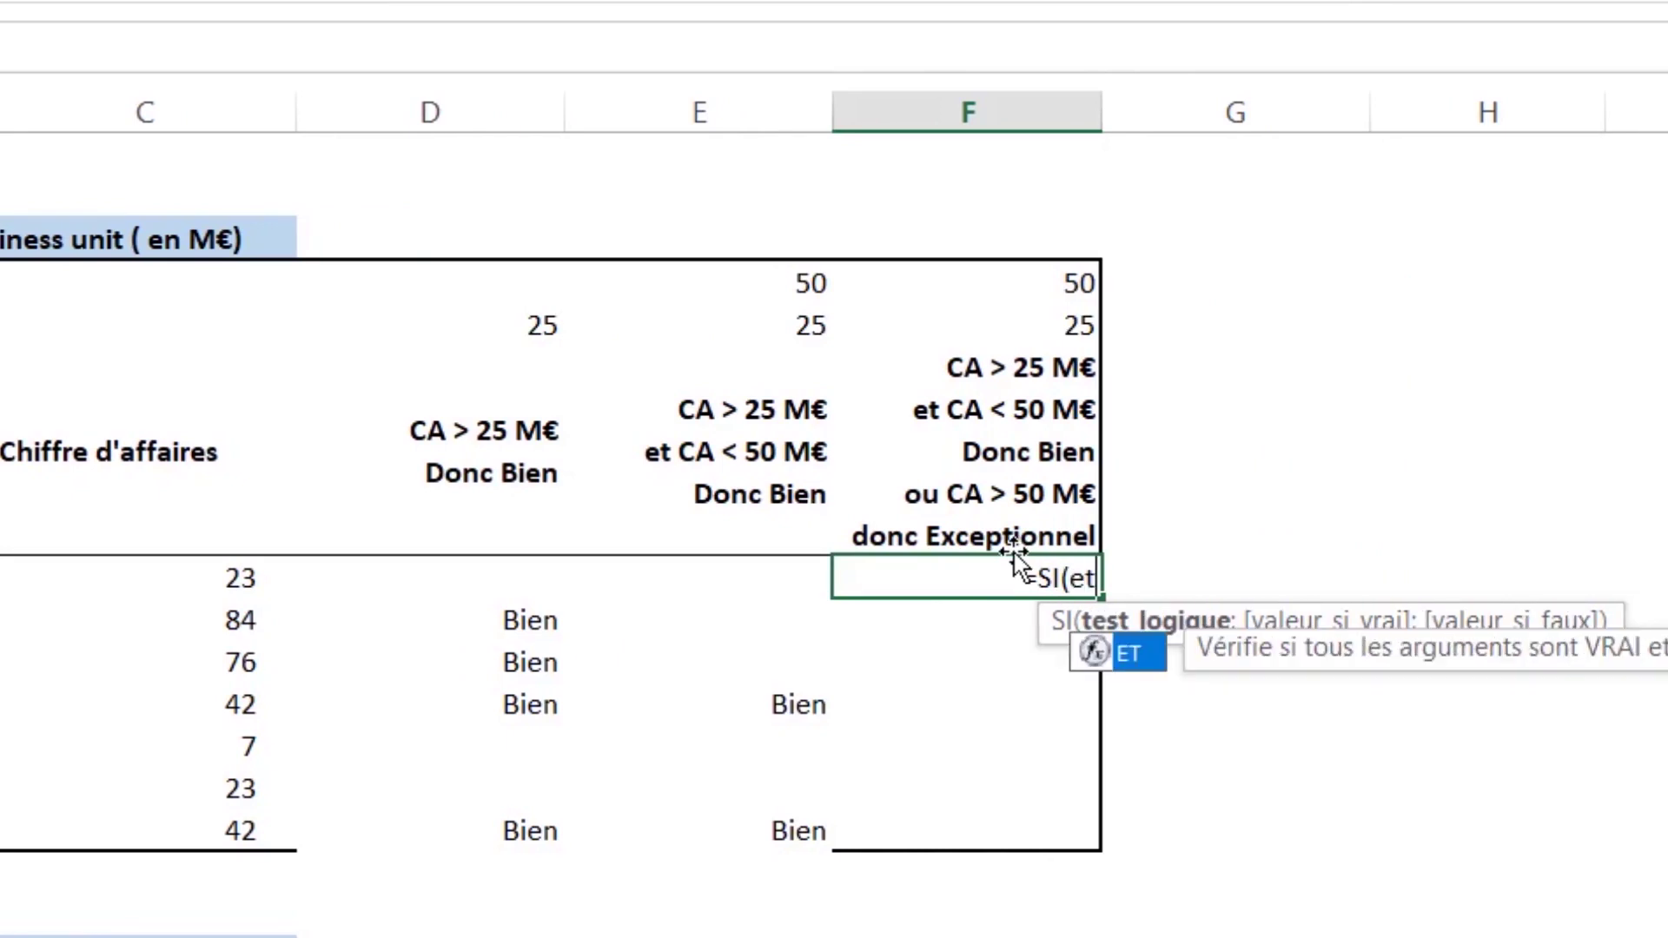
text(()
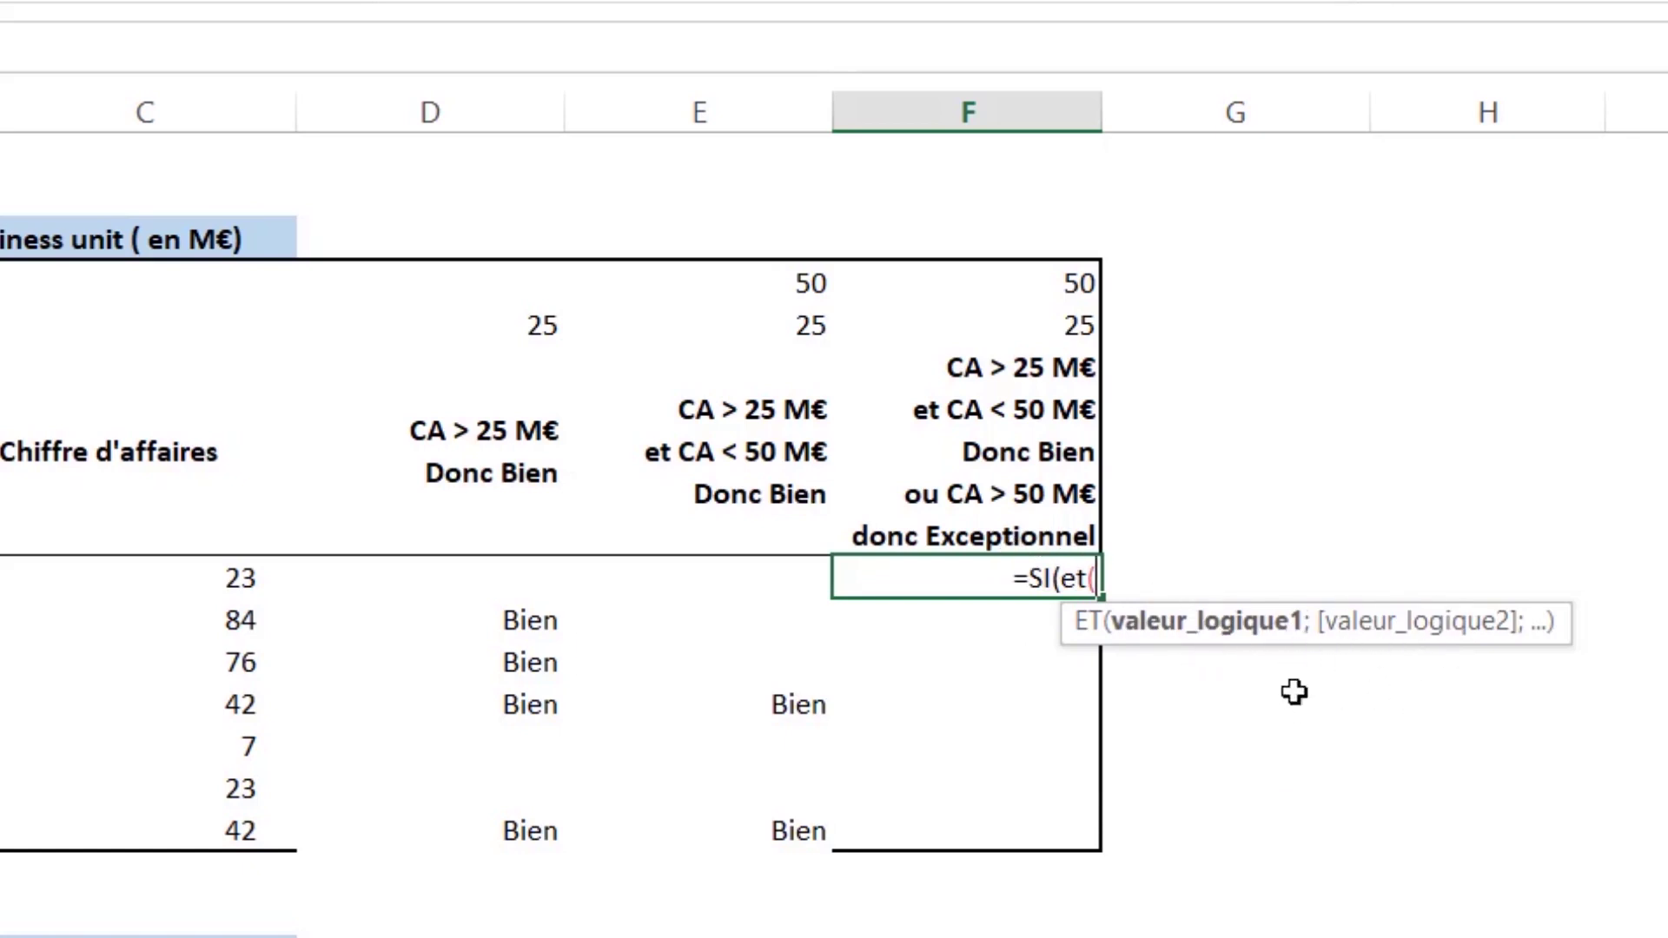
click(213, 582)
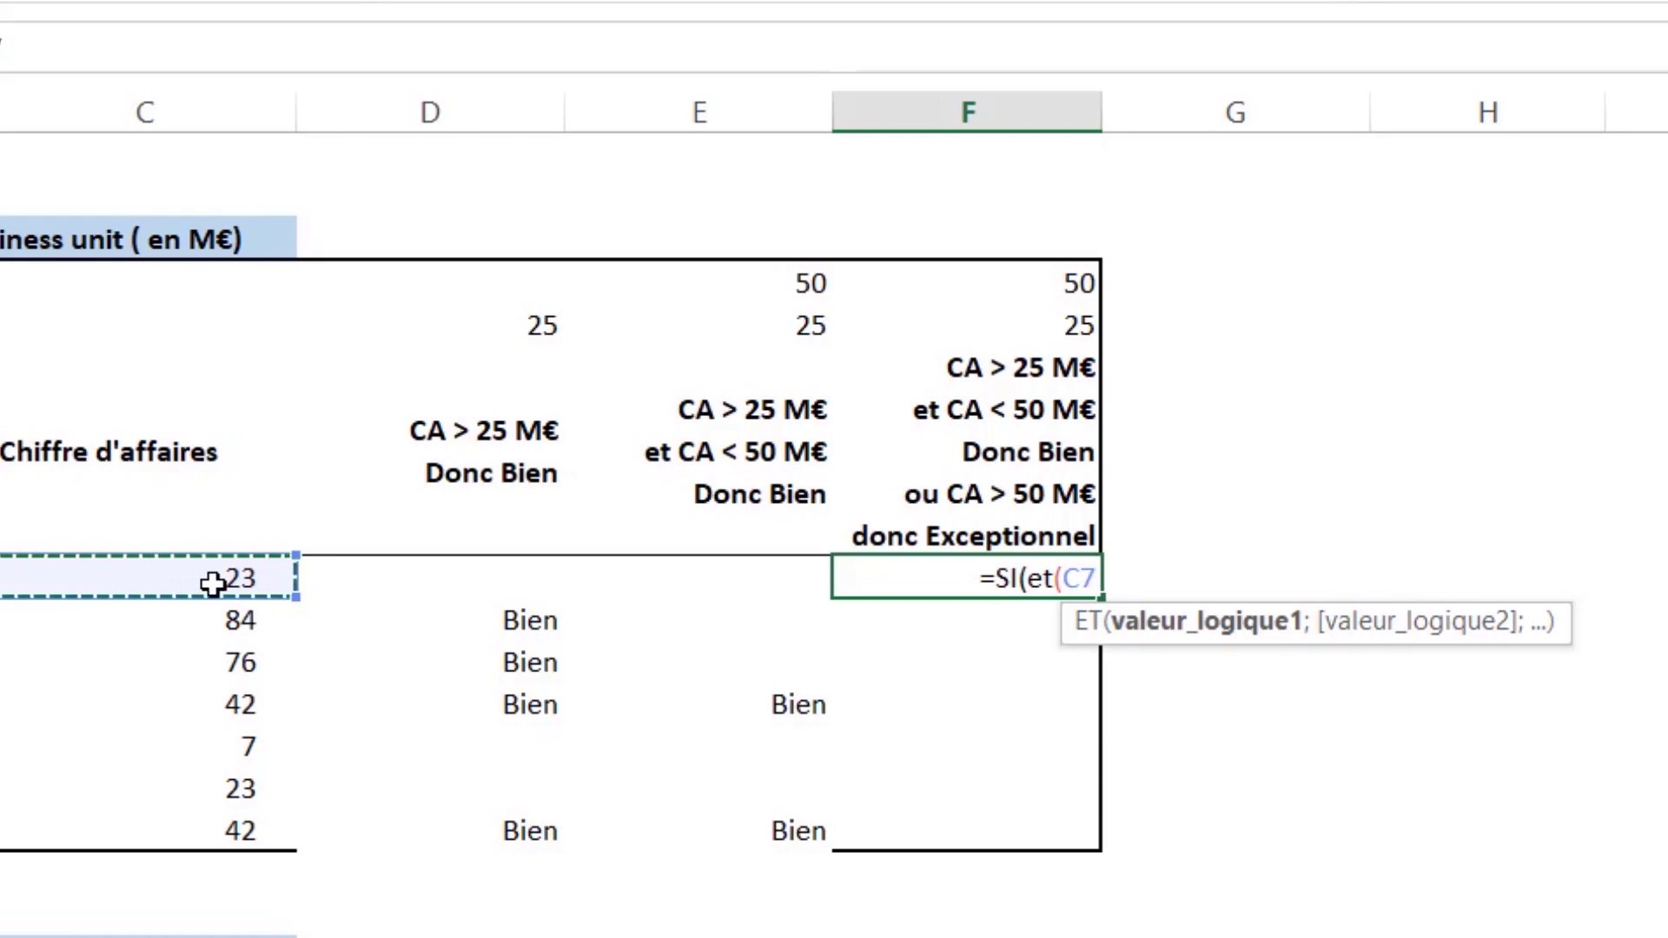
text(>)
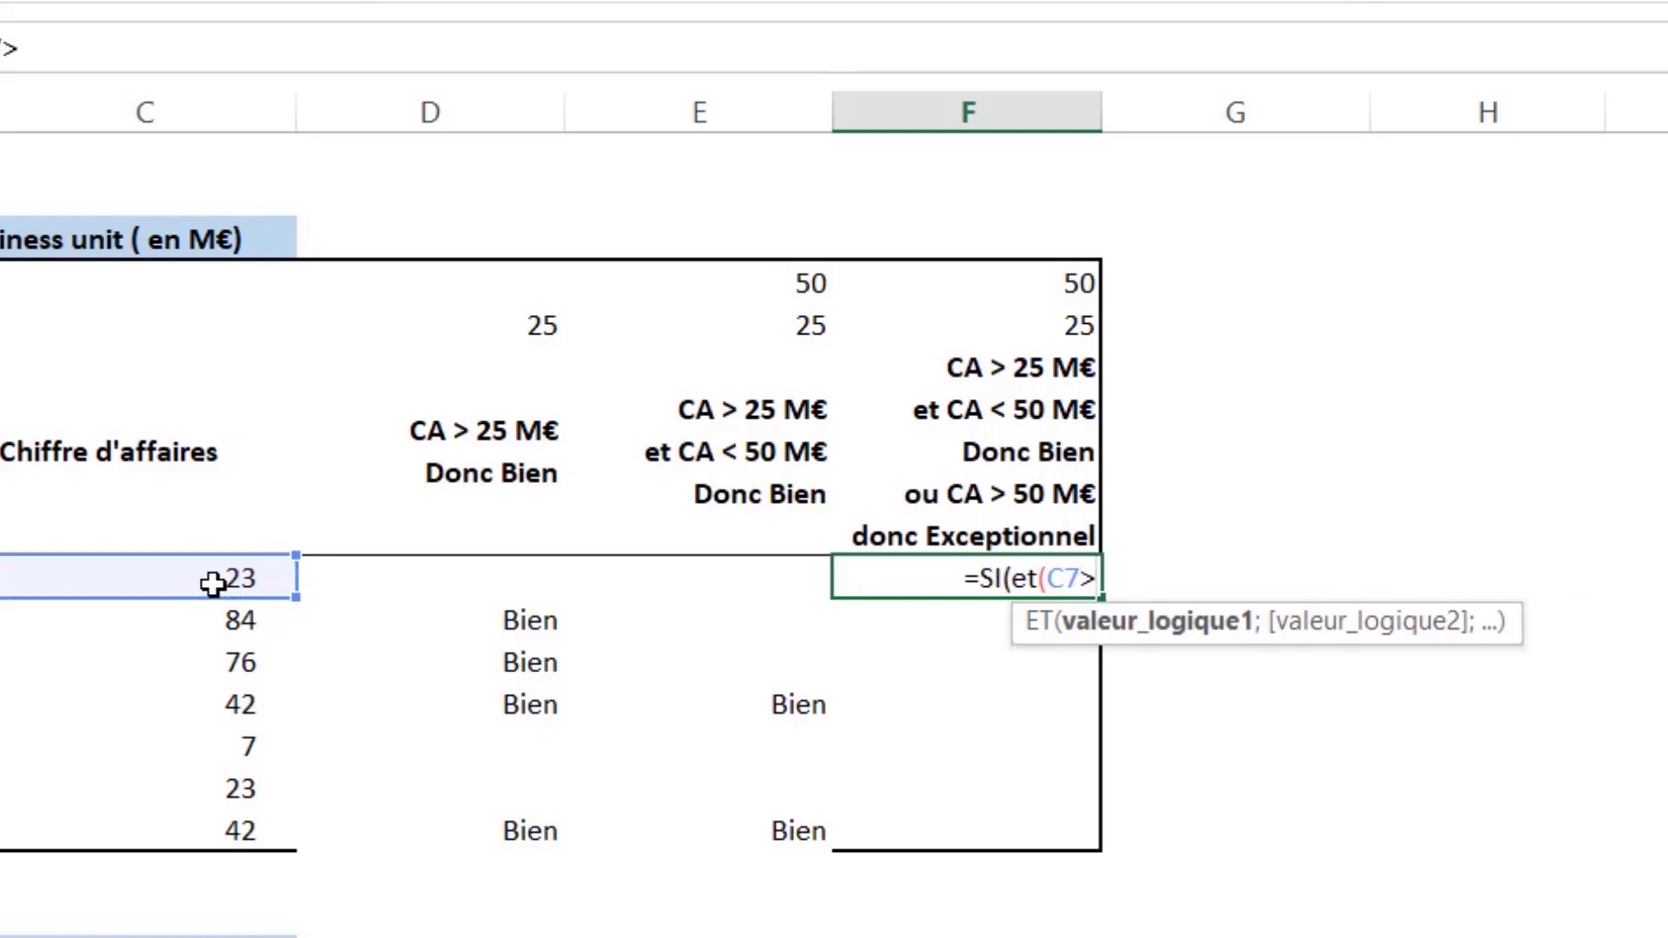
click(1029, 322)
text(;)
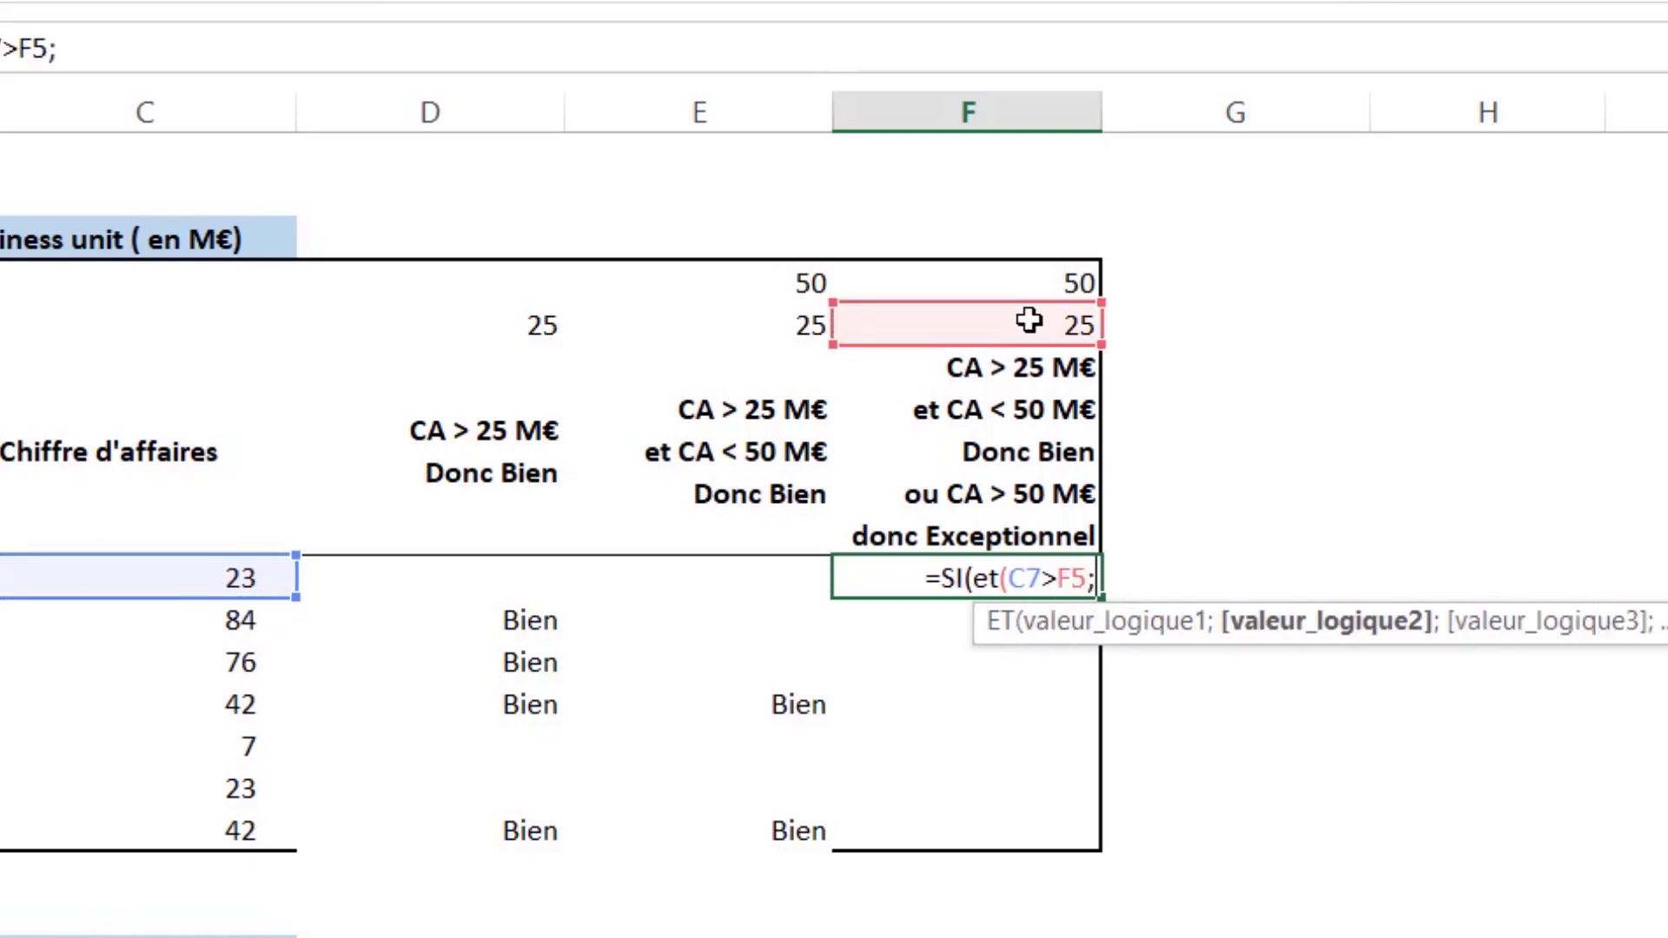
Add C7<F4 as the second ET condition in the F7 formula and set "Bien" as the true value.
click(165, 584)
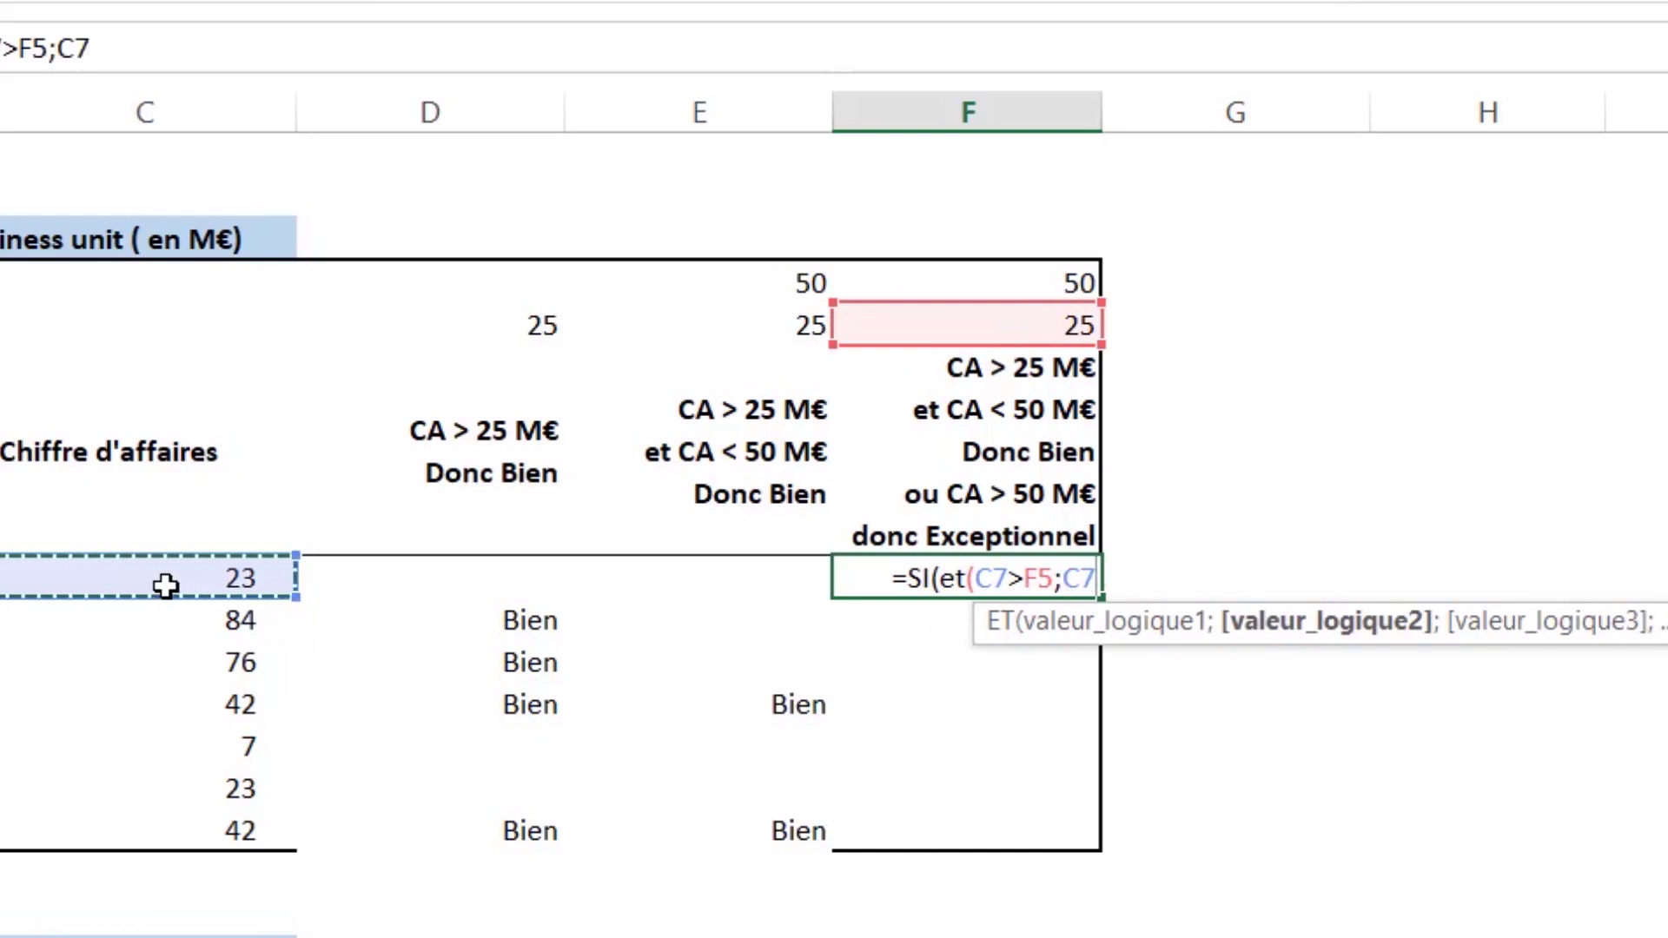
text(<)
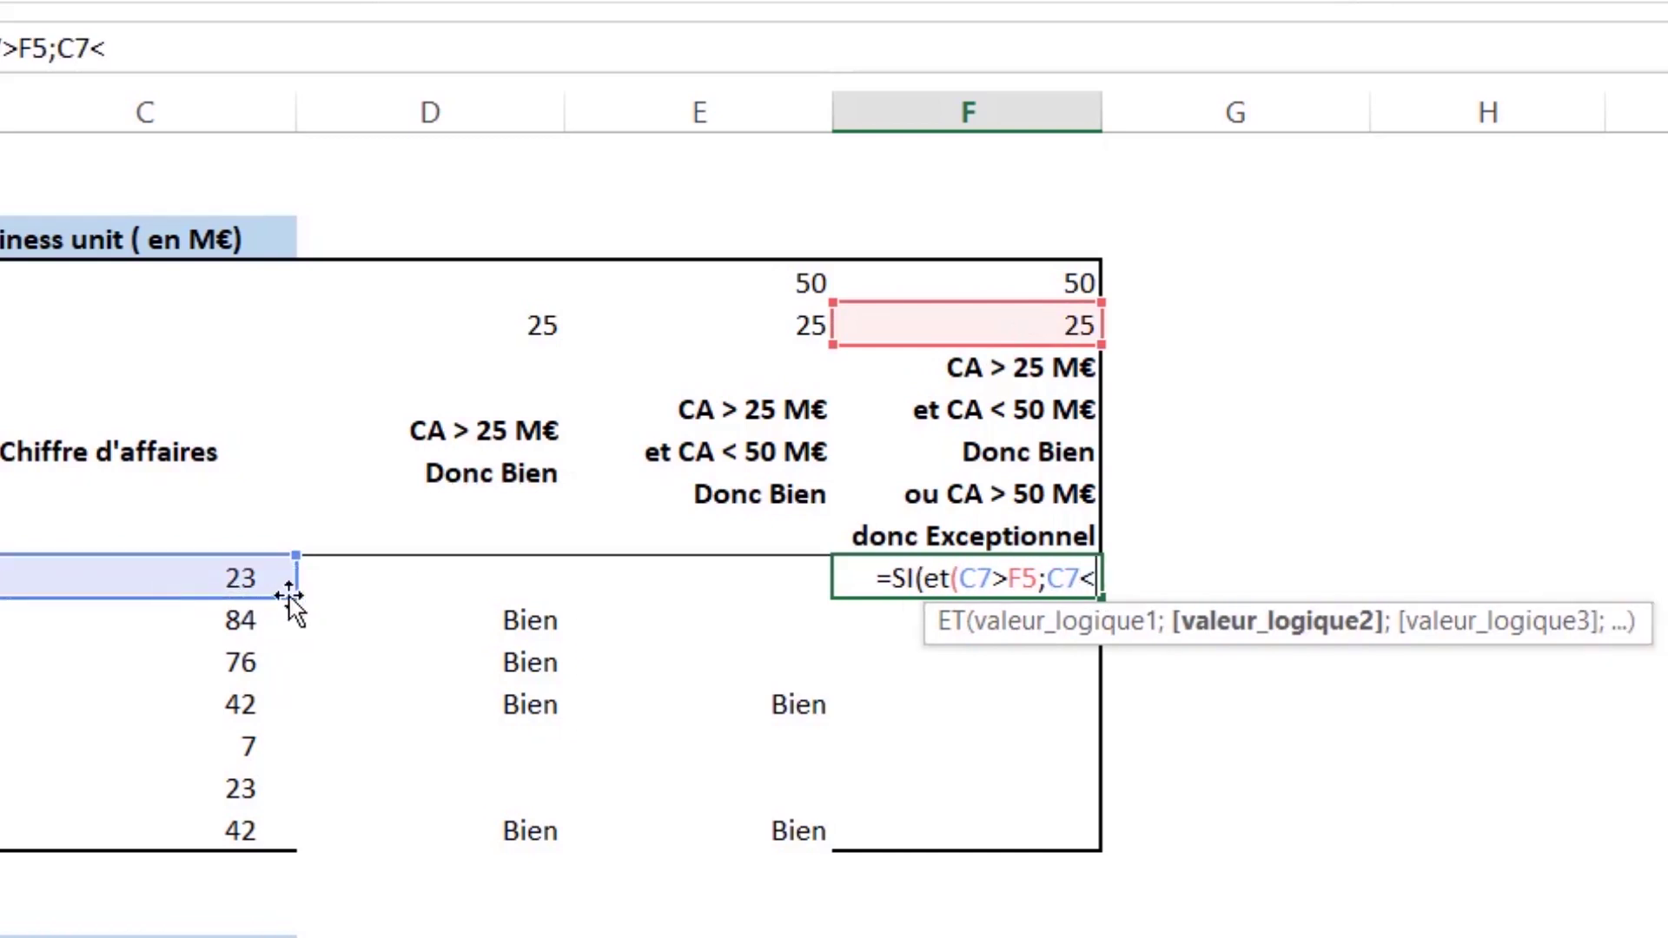
click(1031, 280)
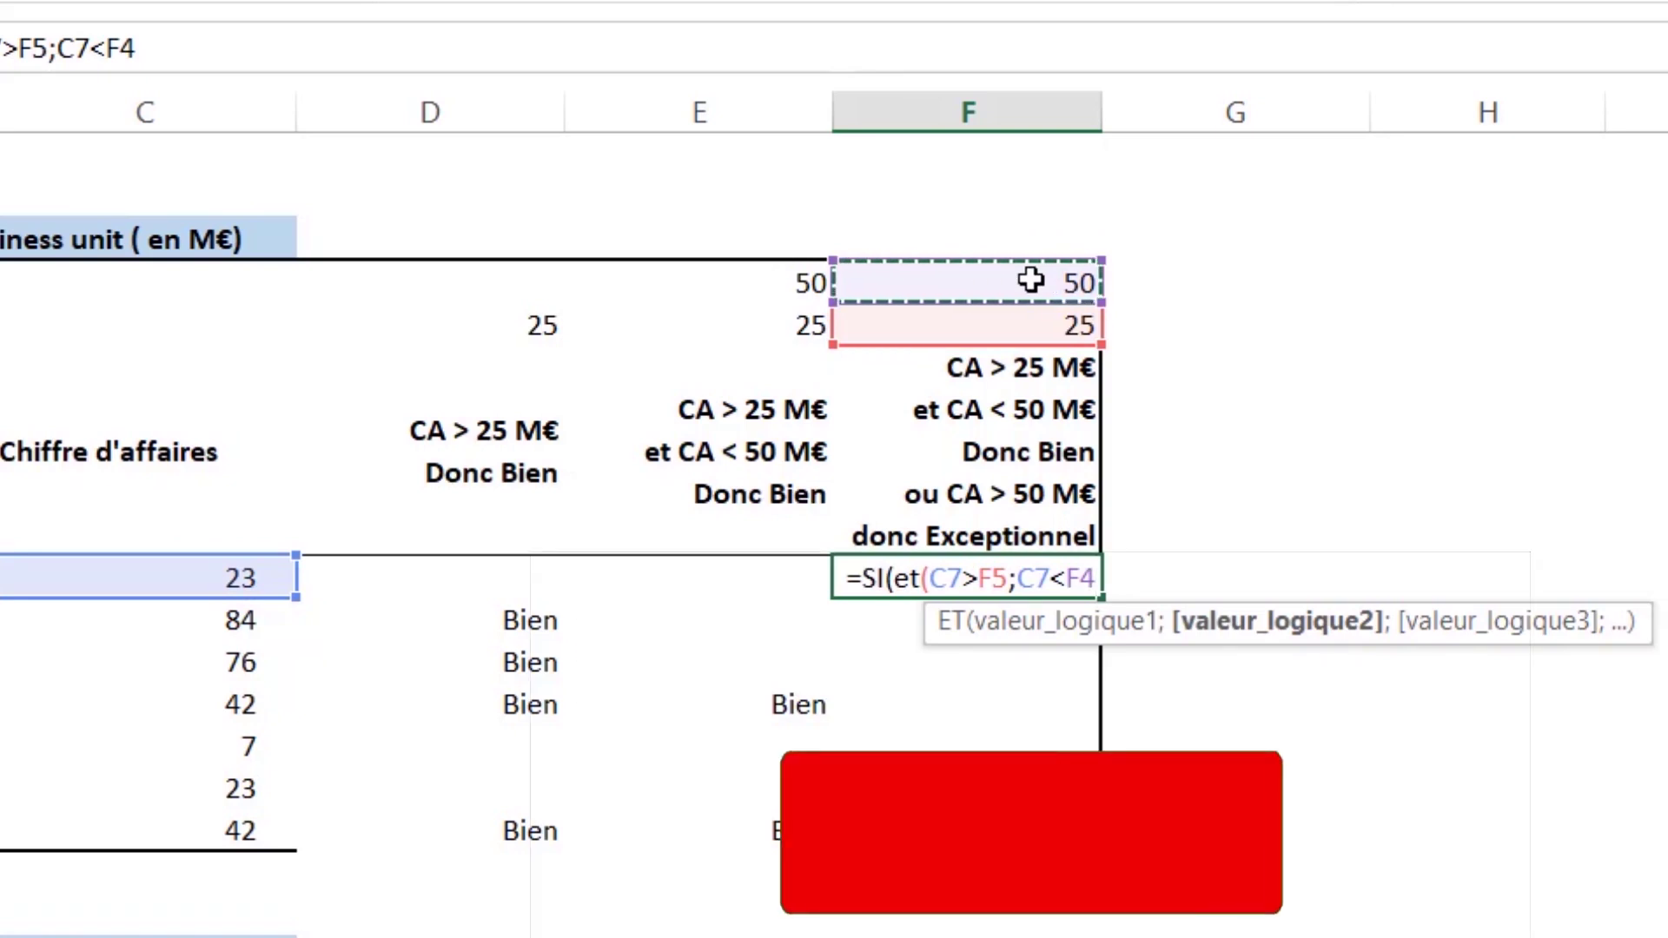
text())
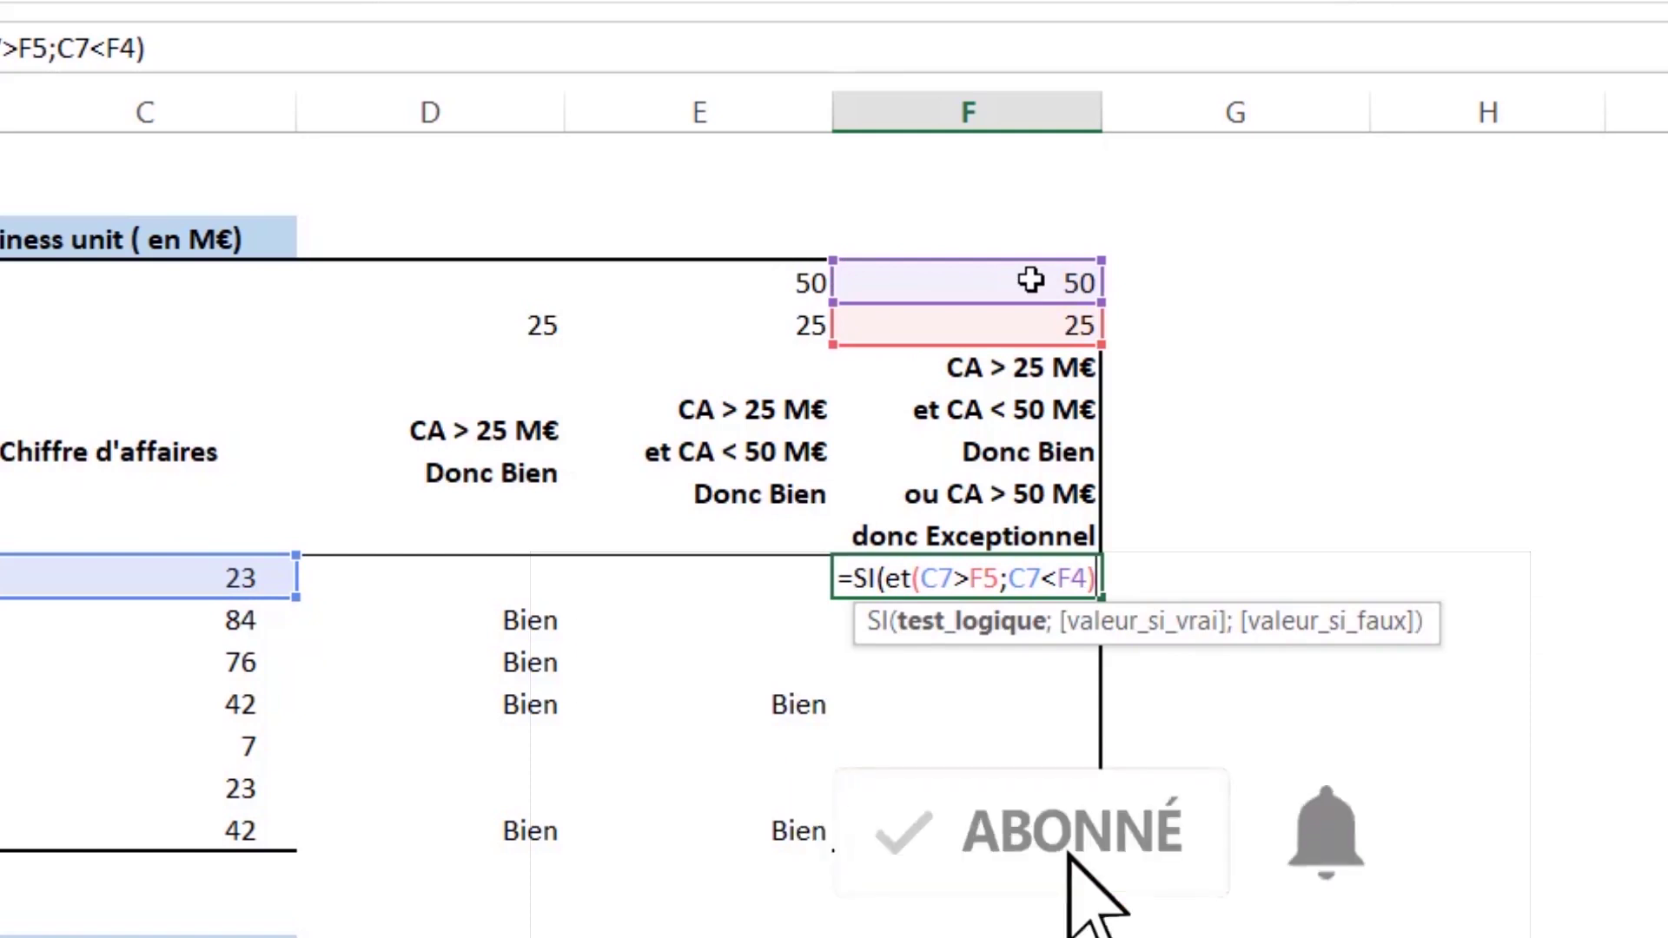
text(;)
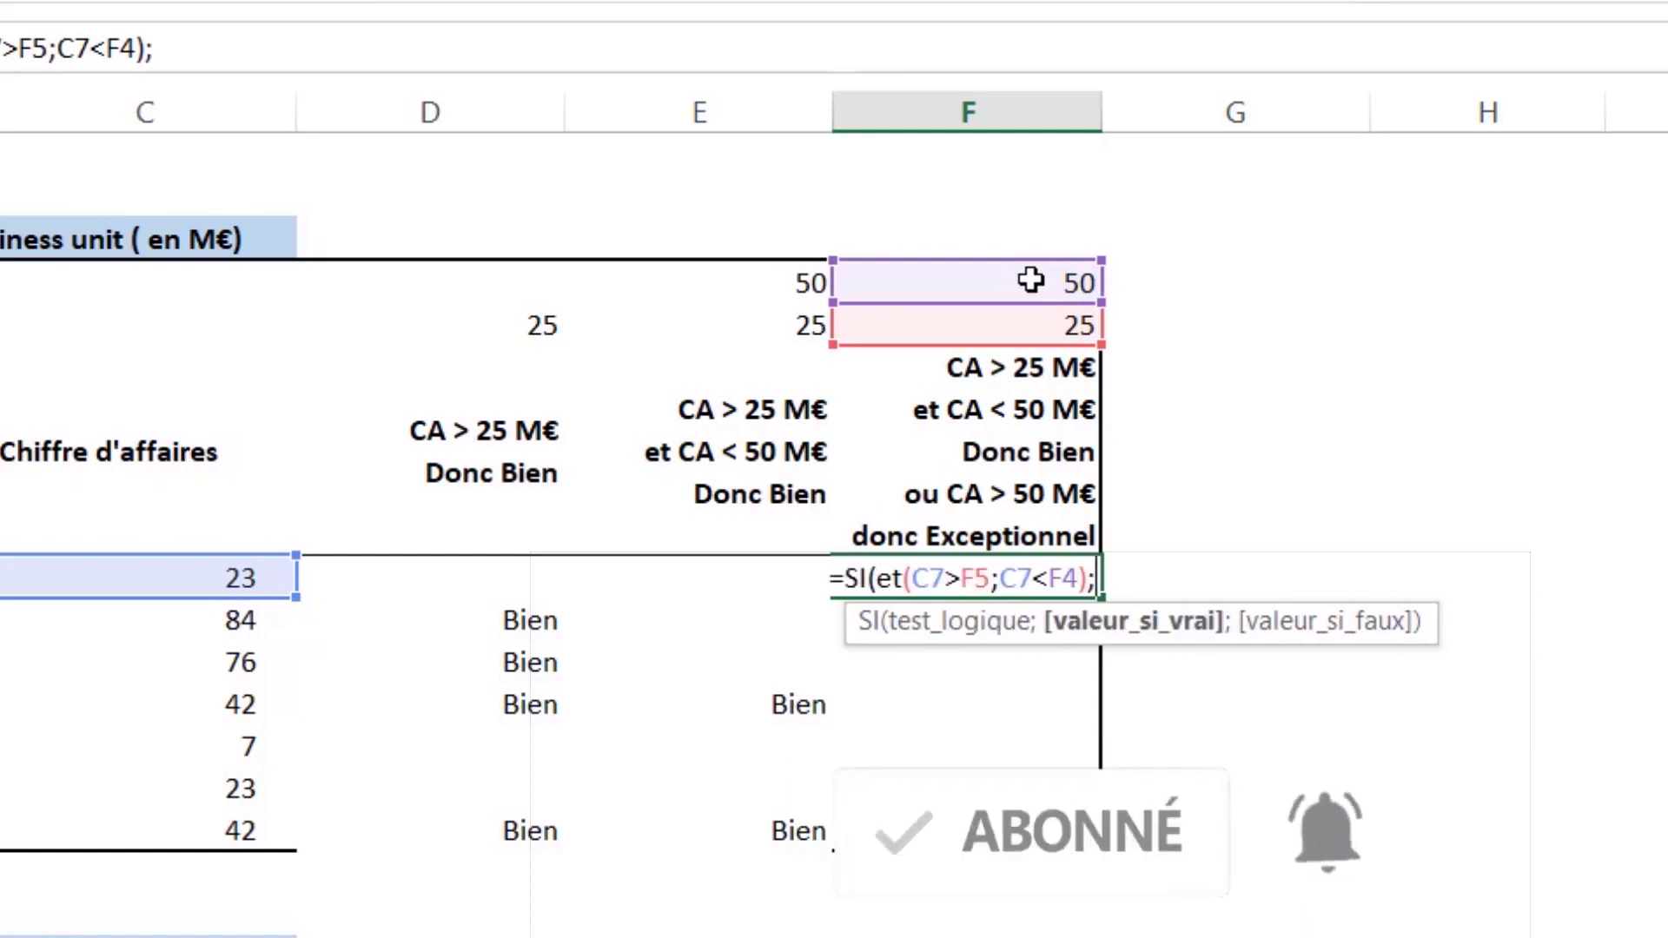
text("Bien)
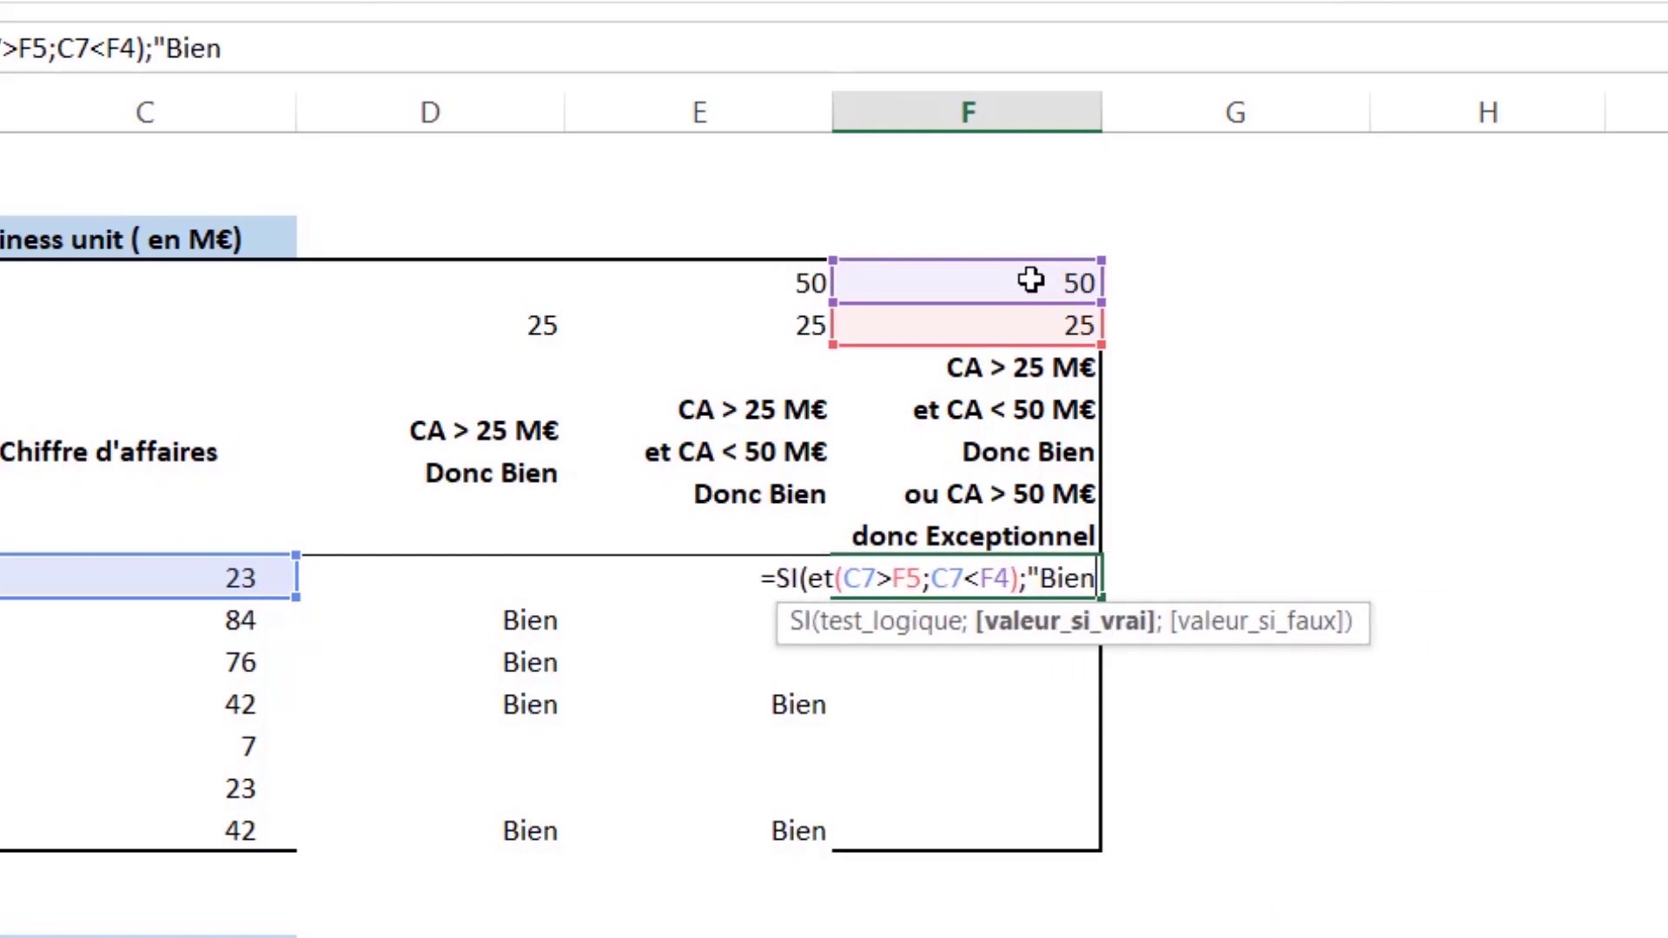
text(")
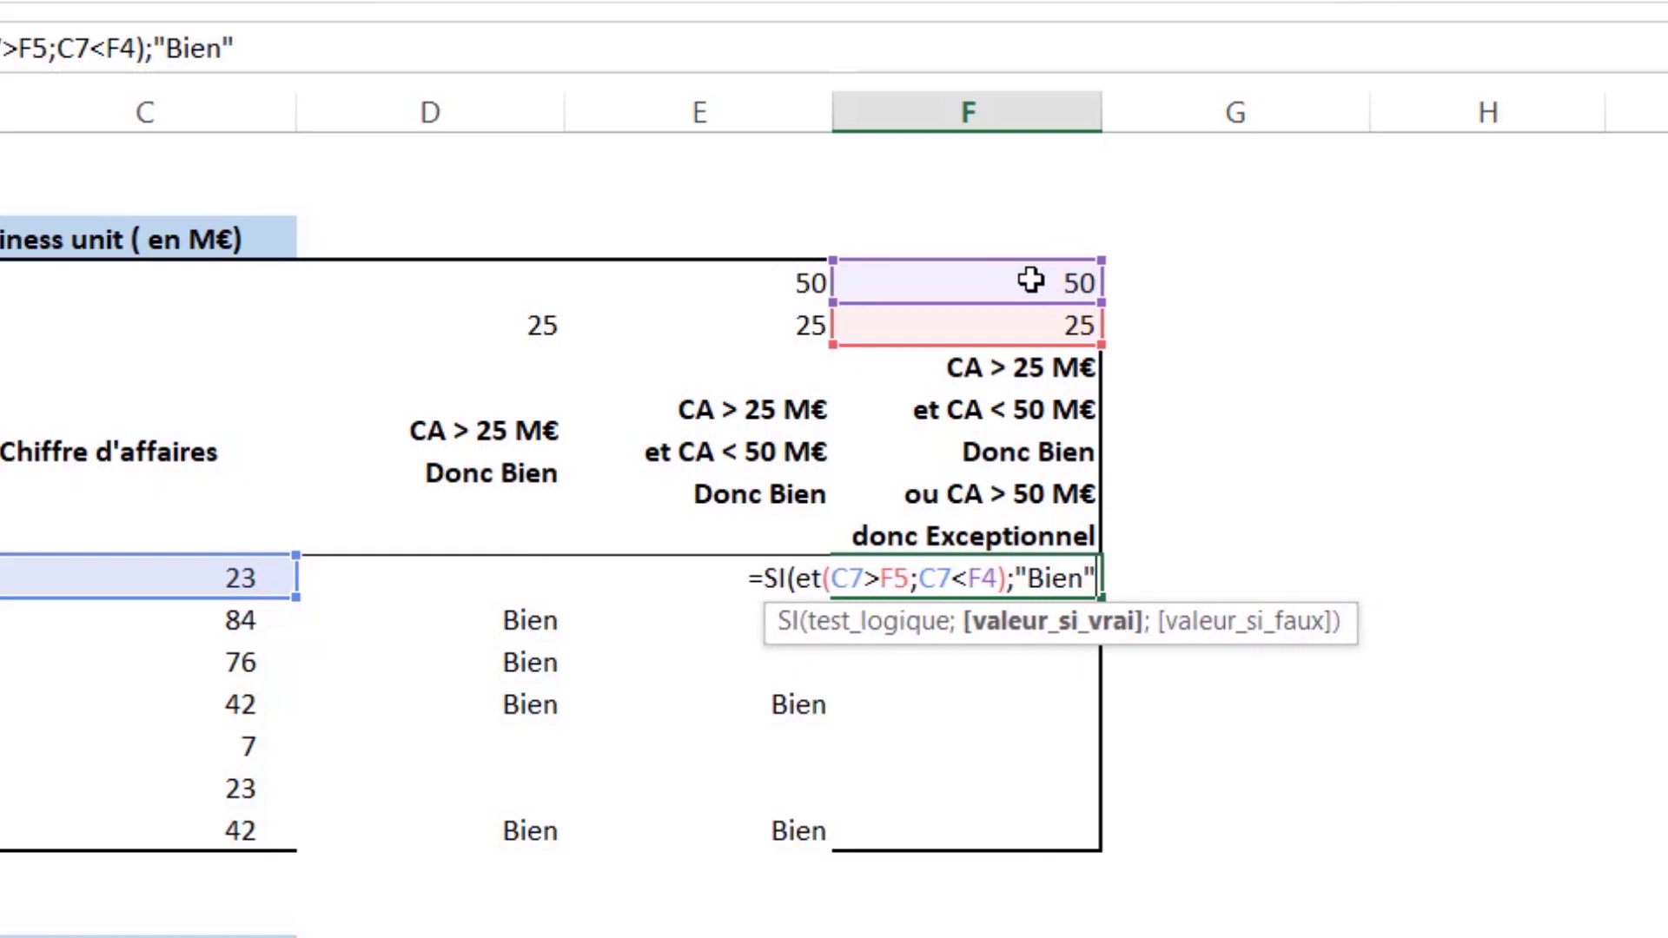
Nest a second SI as the false value in the F7 formula, testing C7>F4 and returning "Exceptionnel" when true.
text(;)
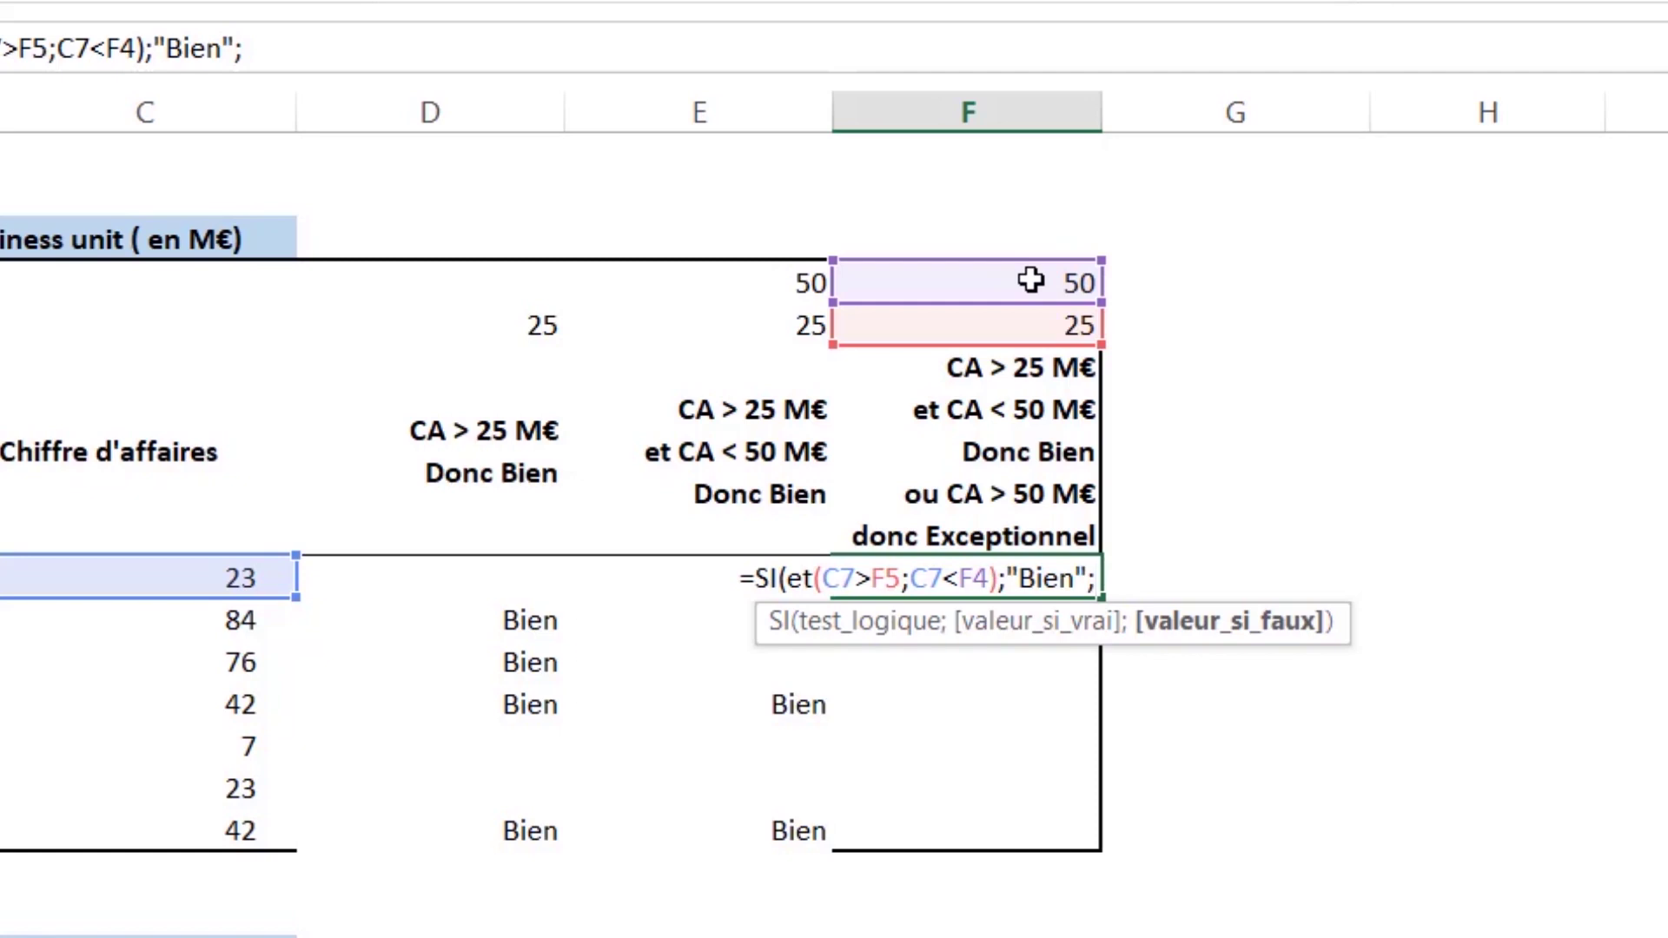
text(si)
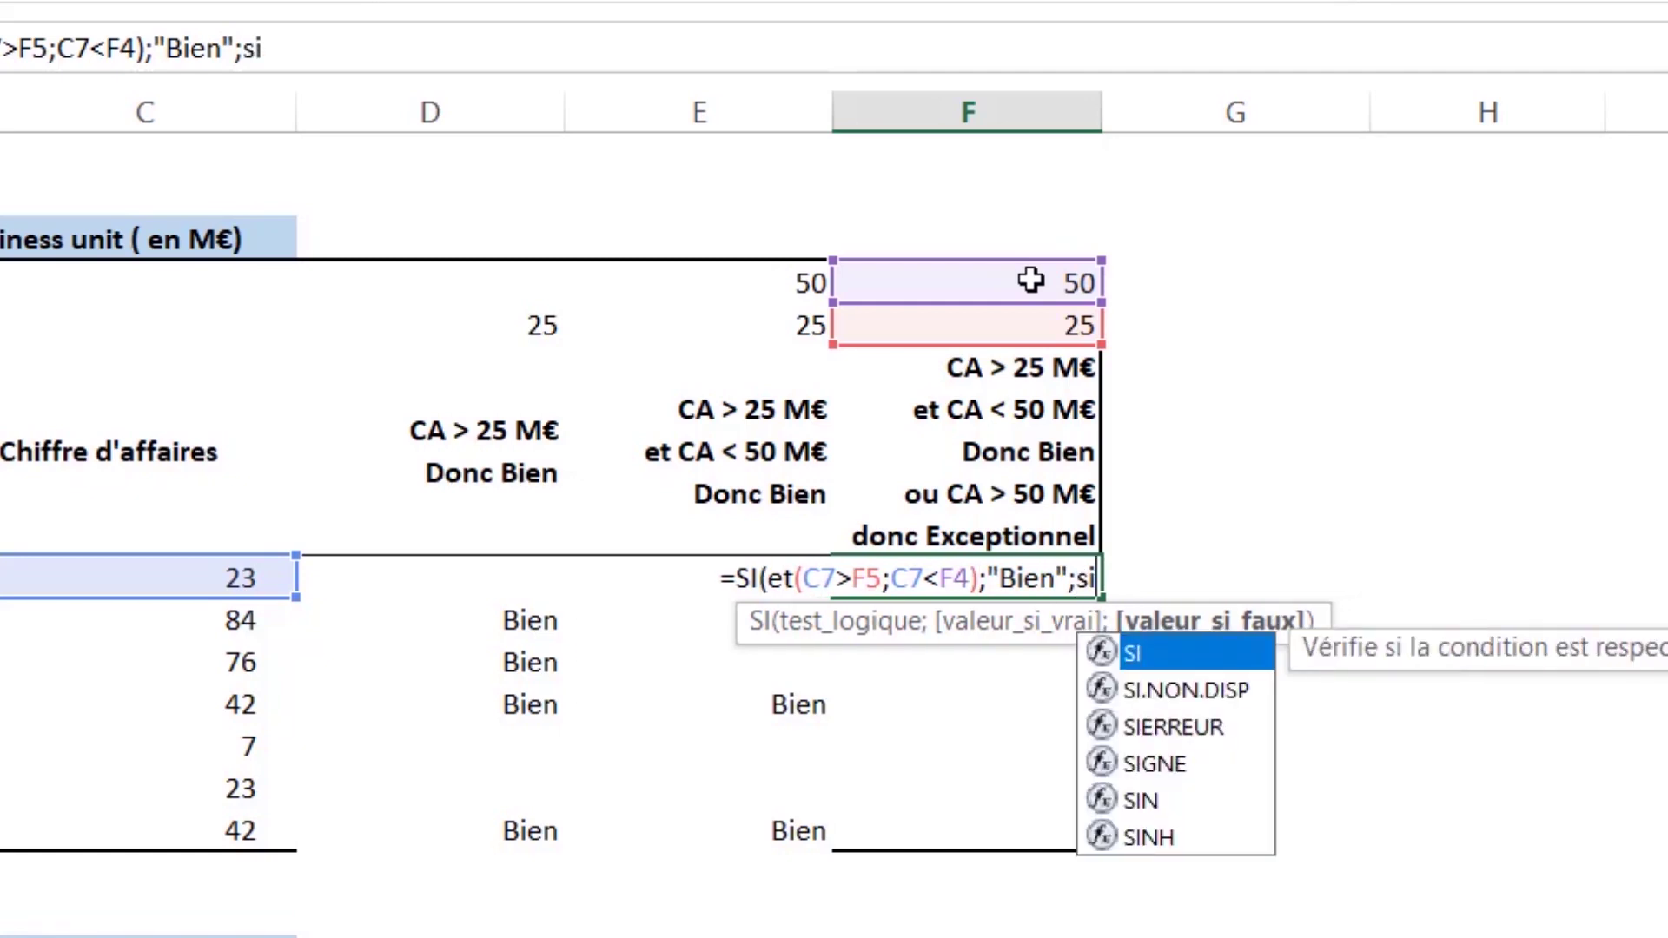
text(()
click(213, 575)
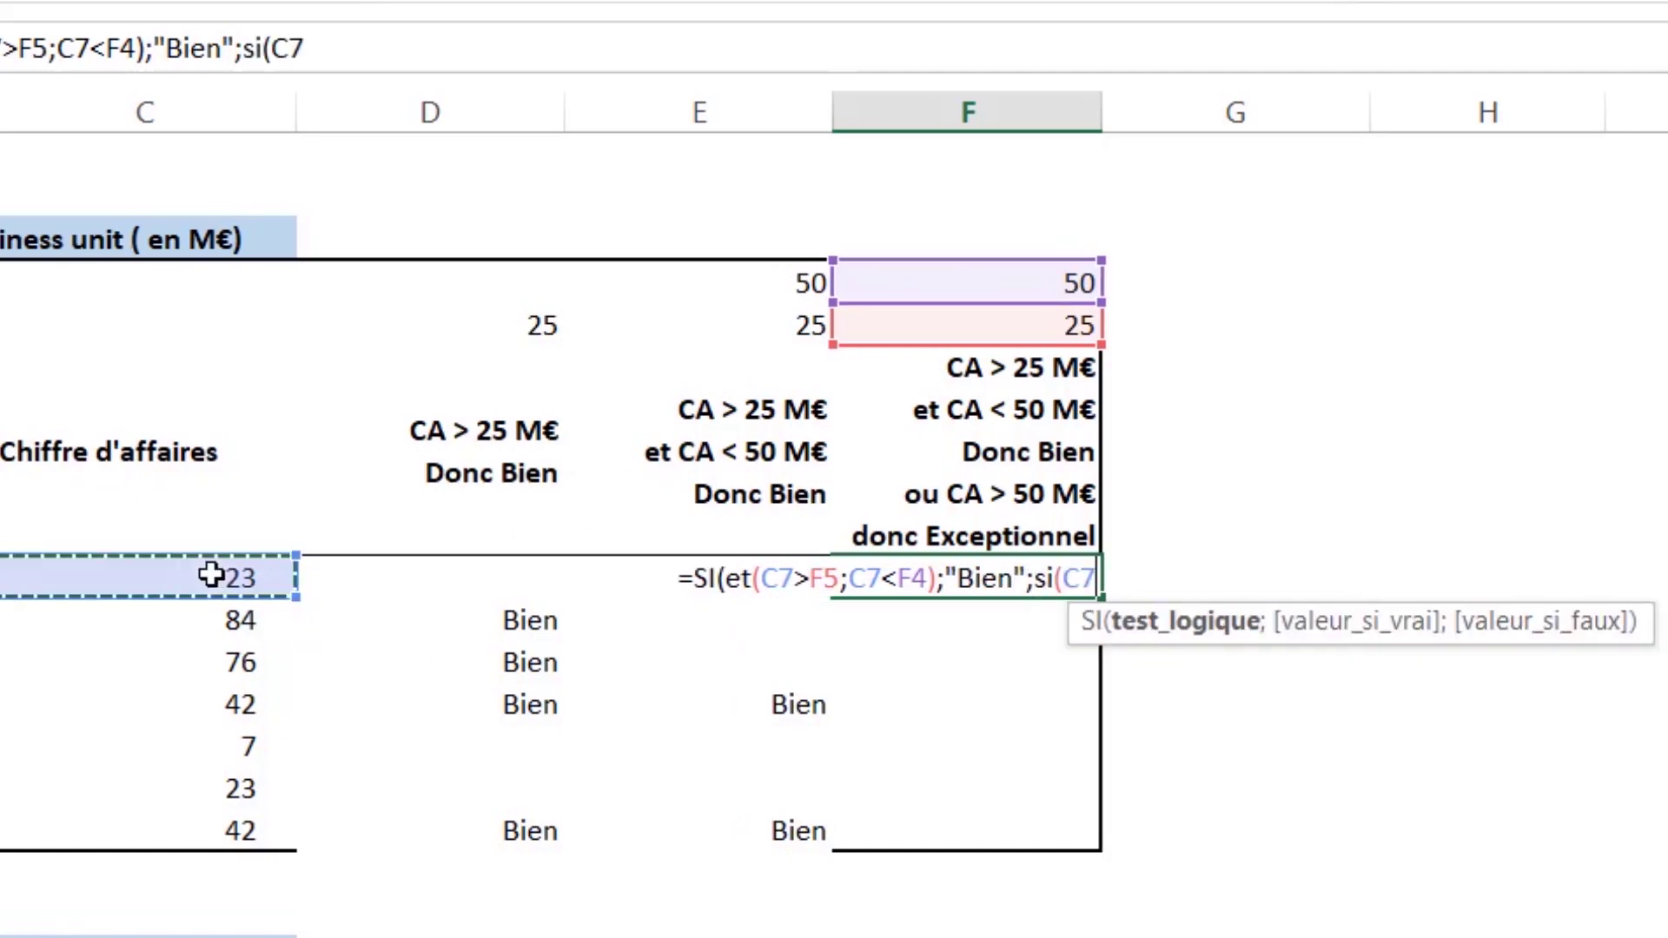
text(>)
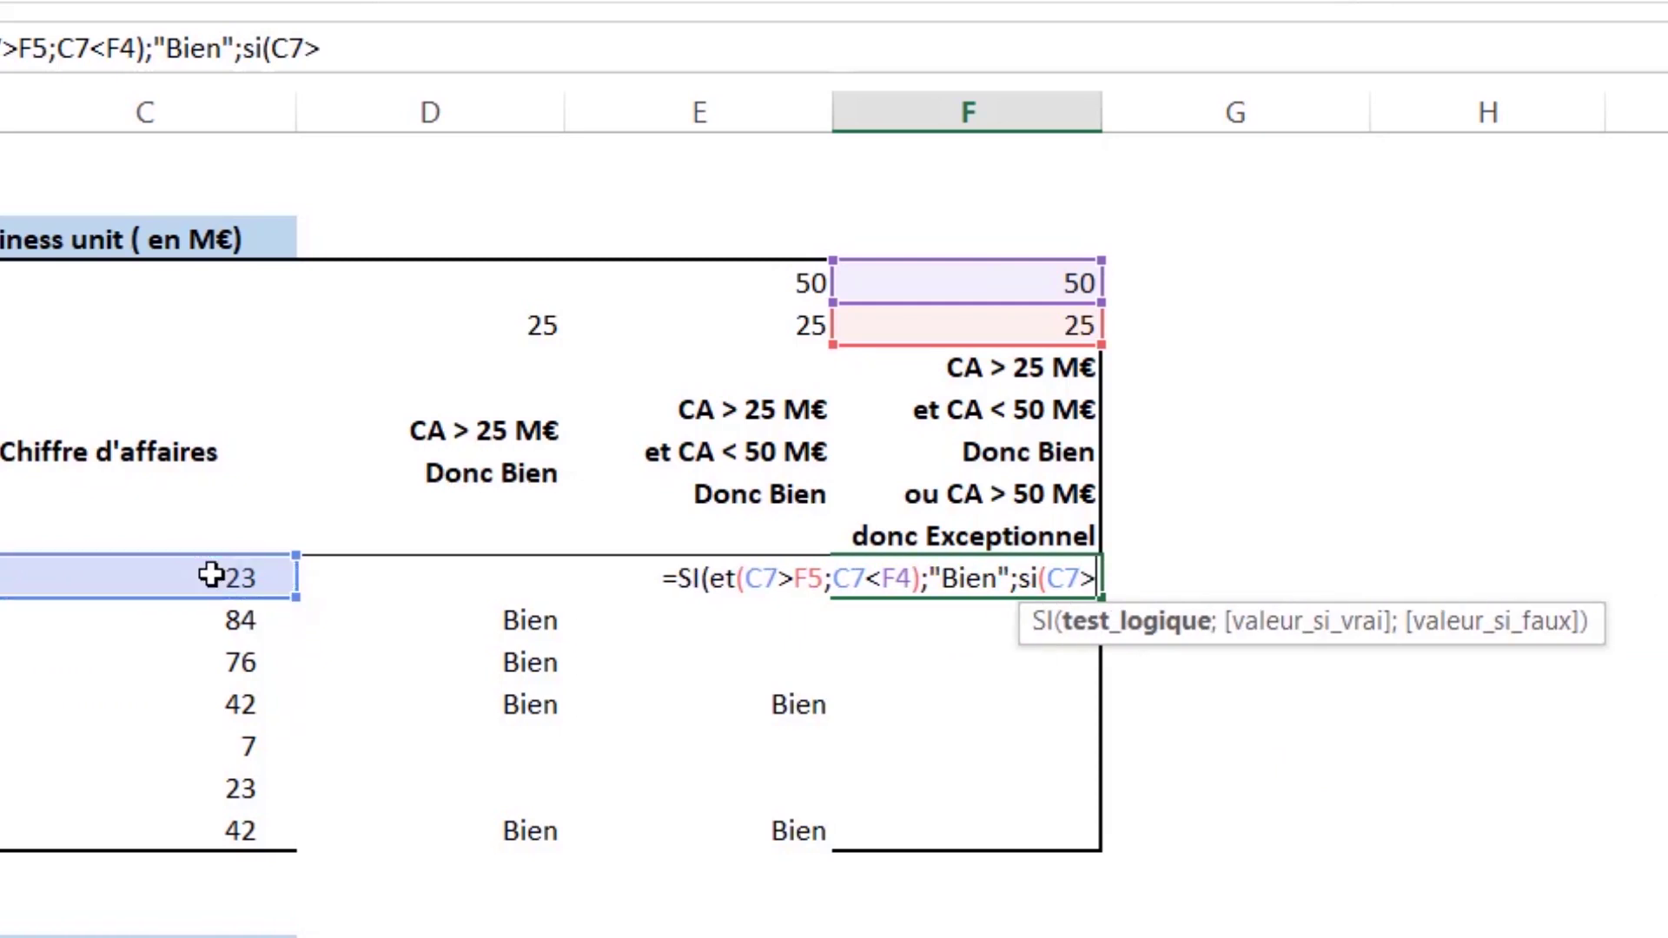
click(1021, 281)
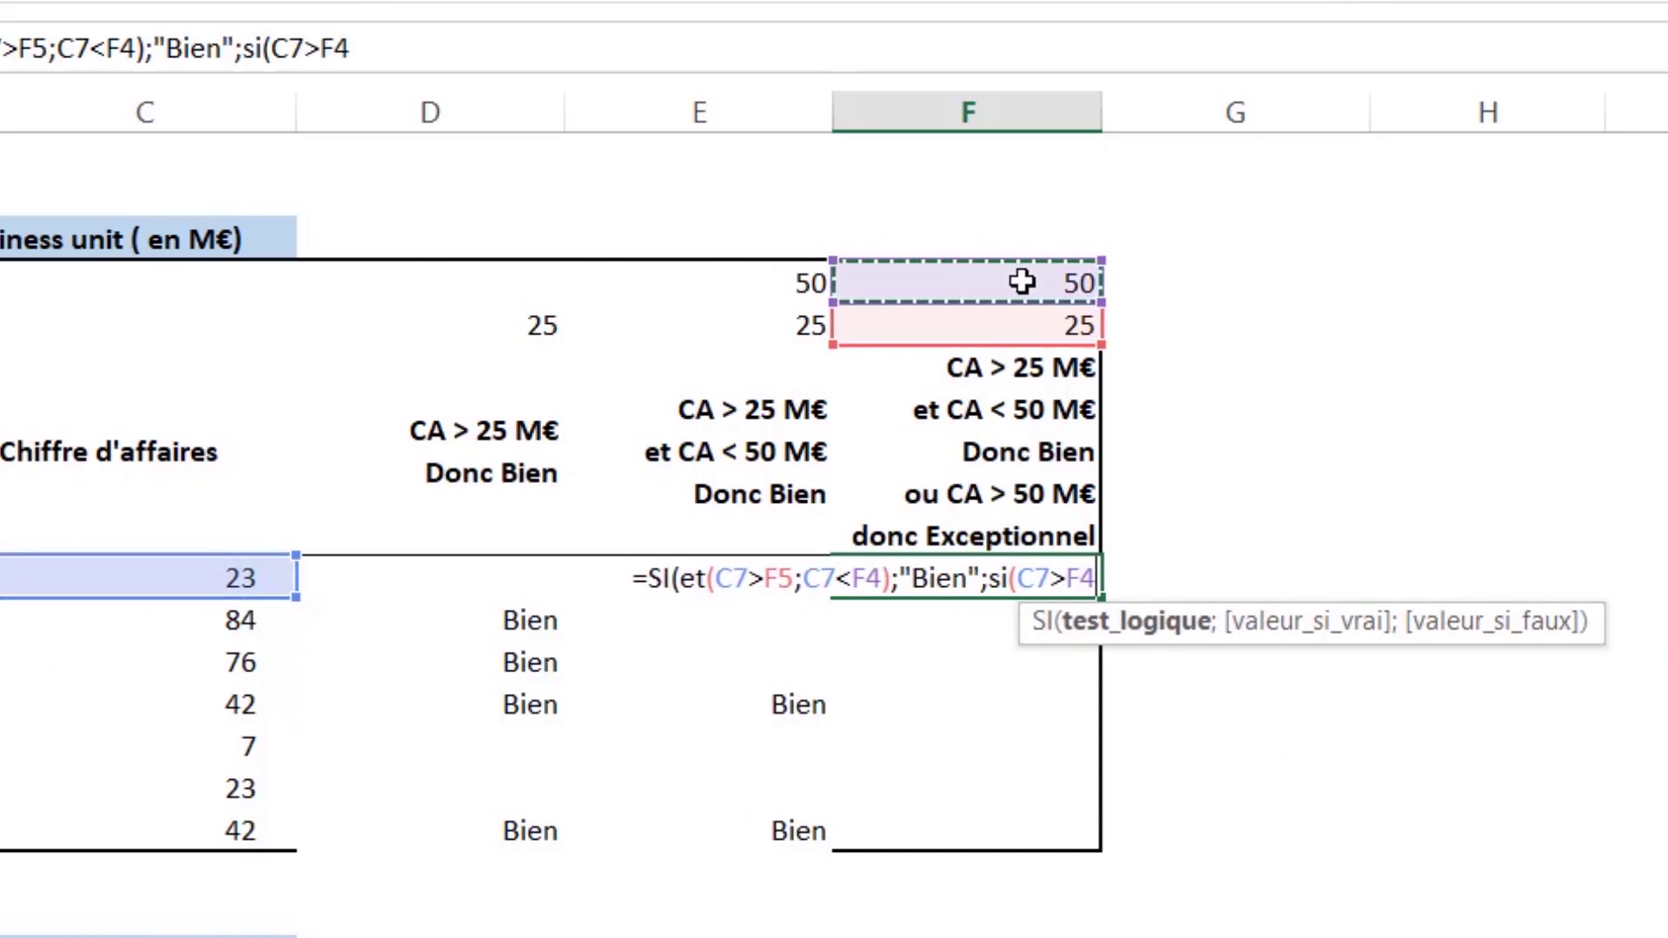
text(;")
text(Exce)
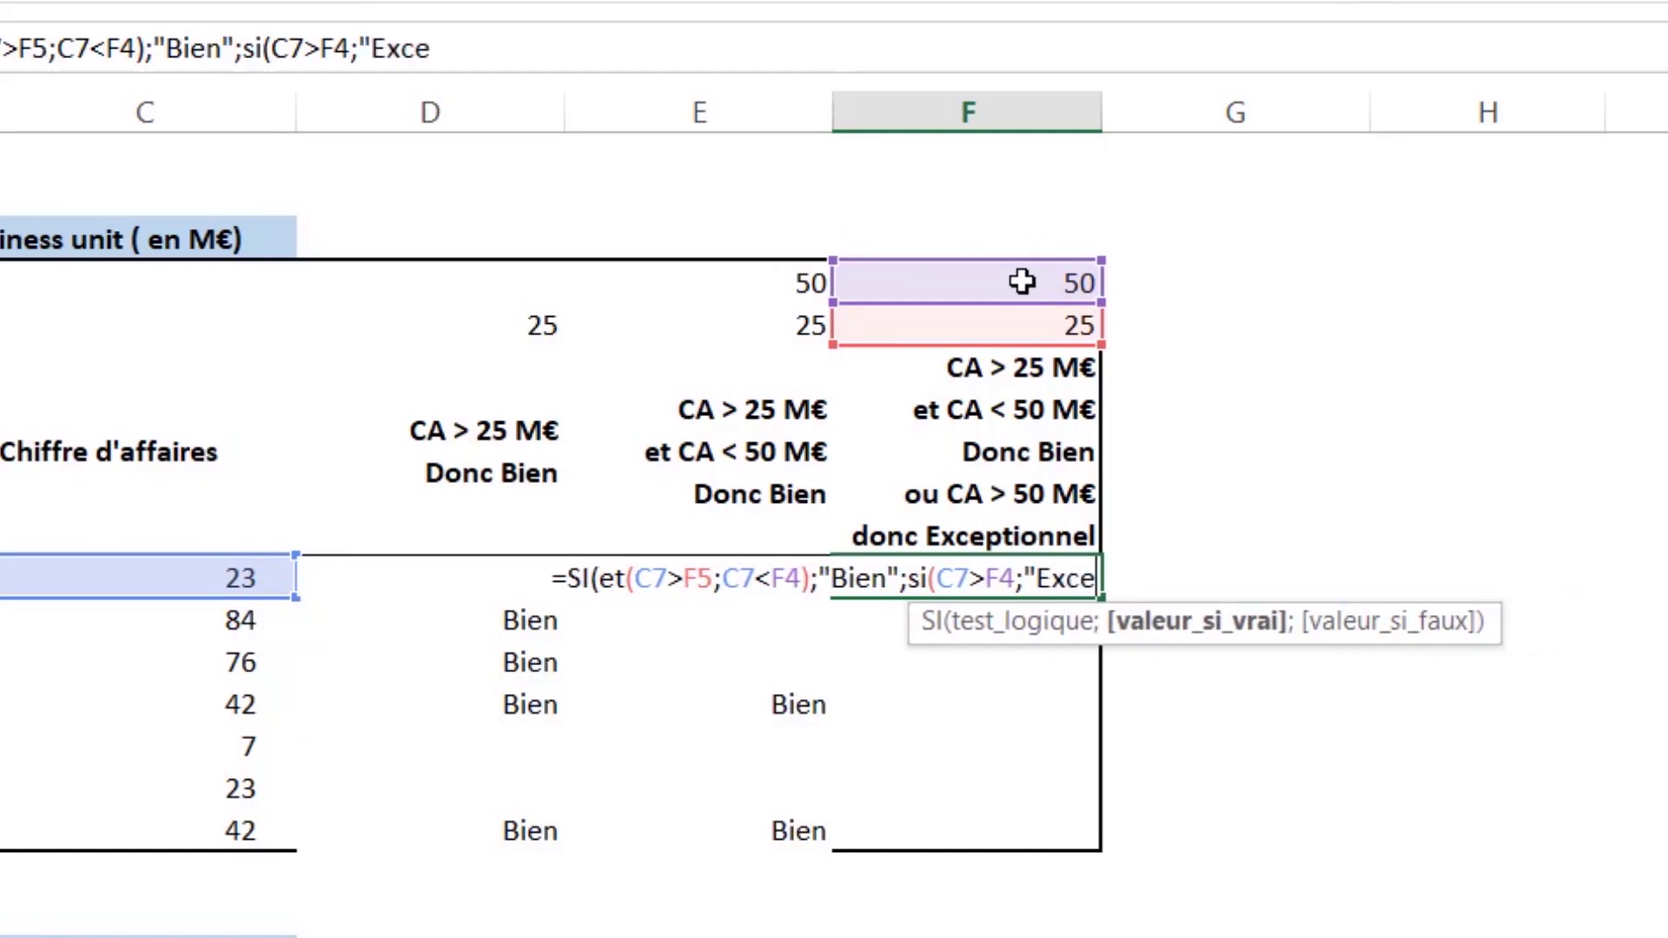
text(ptionnel")
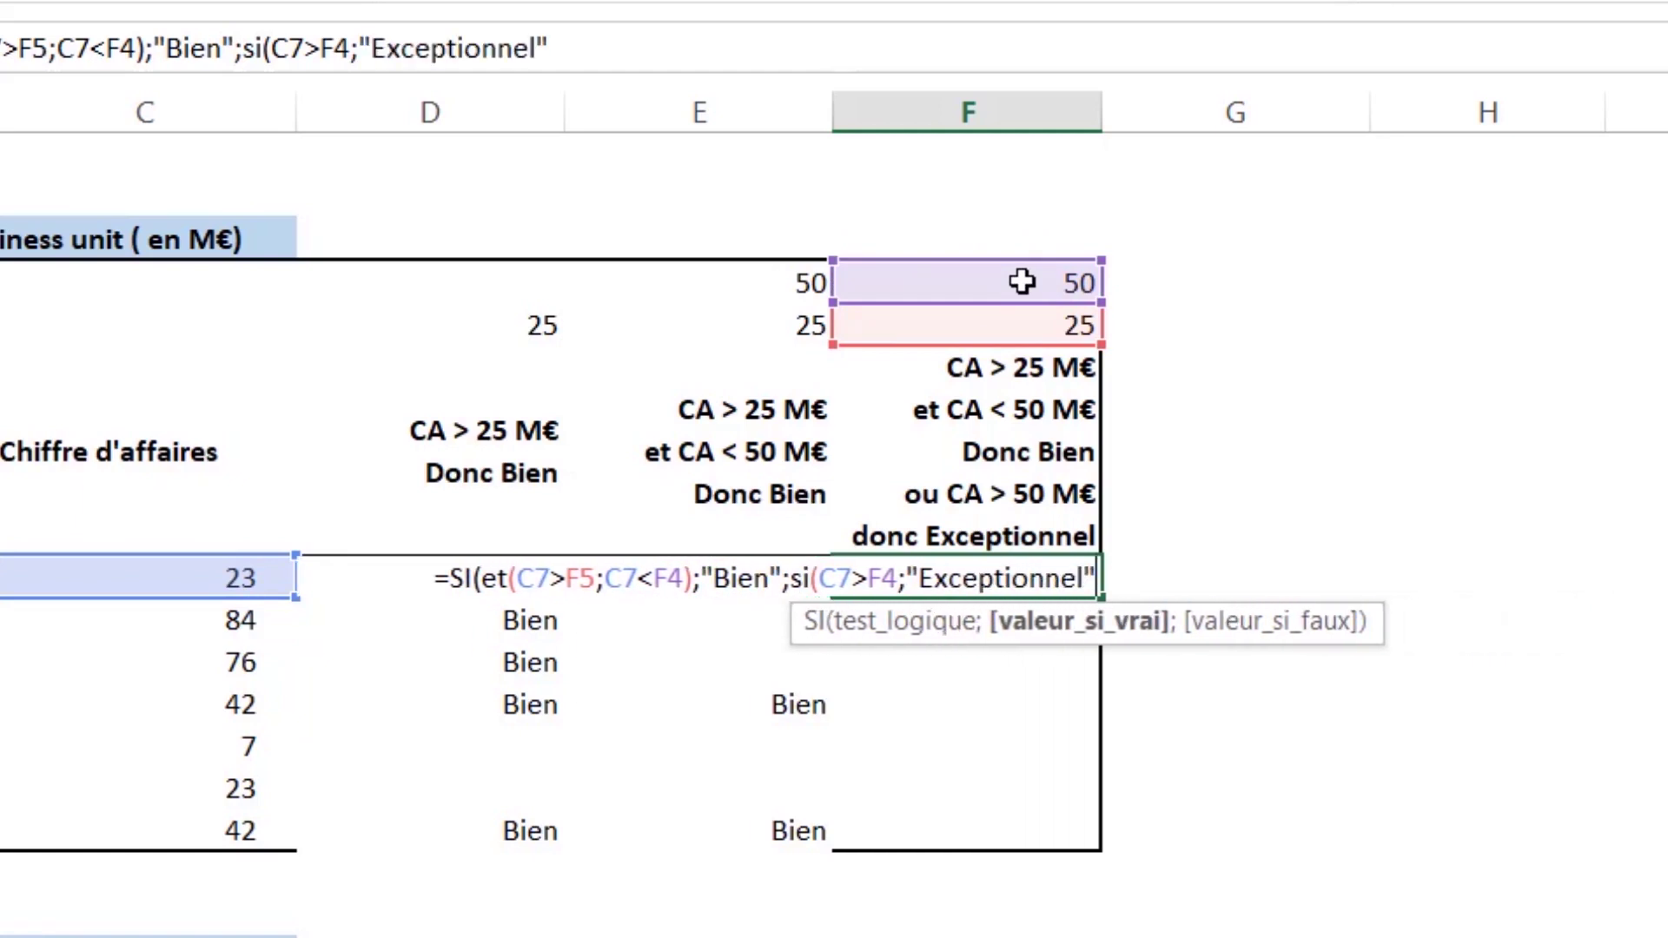
Set empty text "" as the nested SI's false value and close both SI functions in the F7 formula.
text(;)
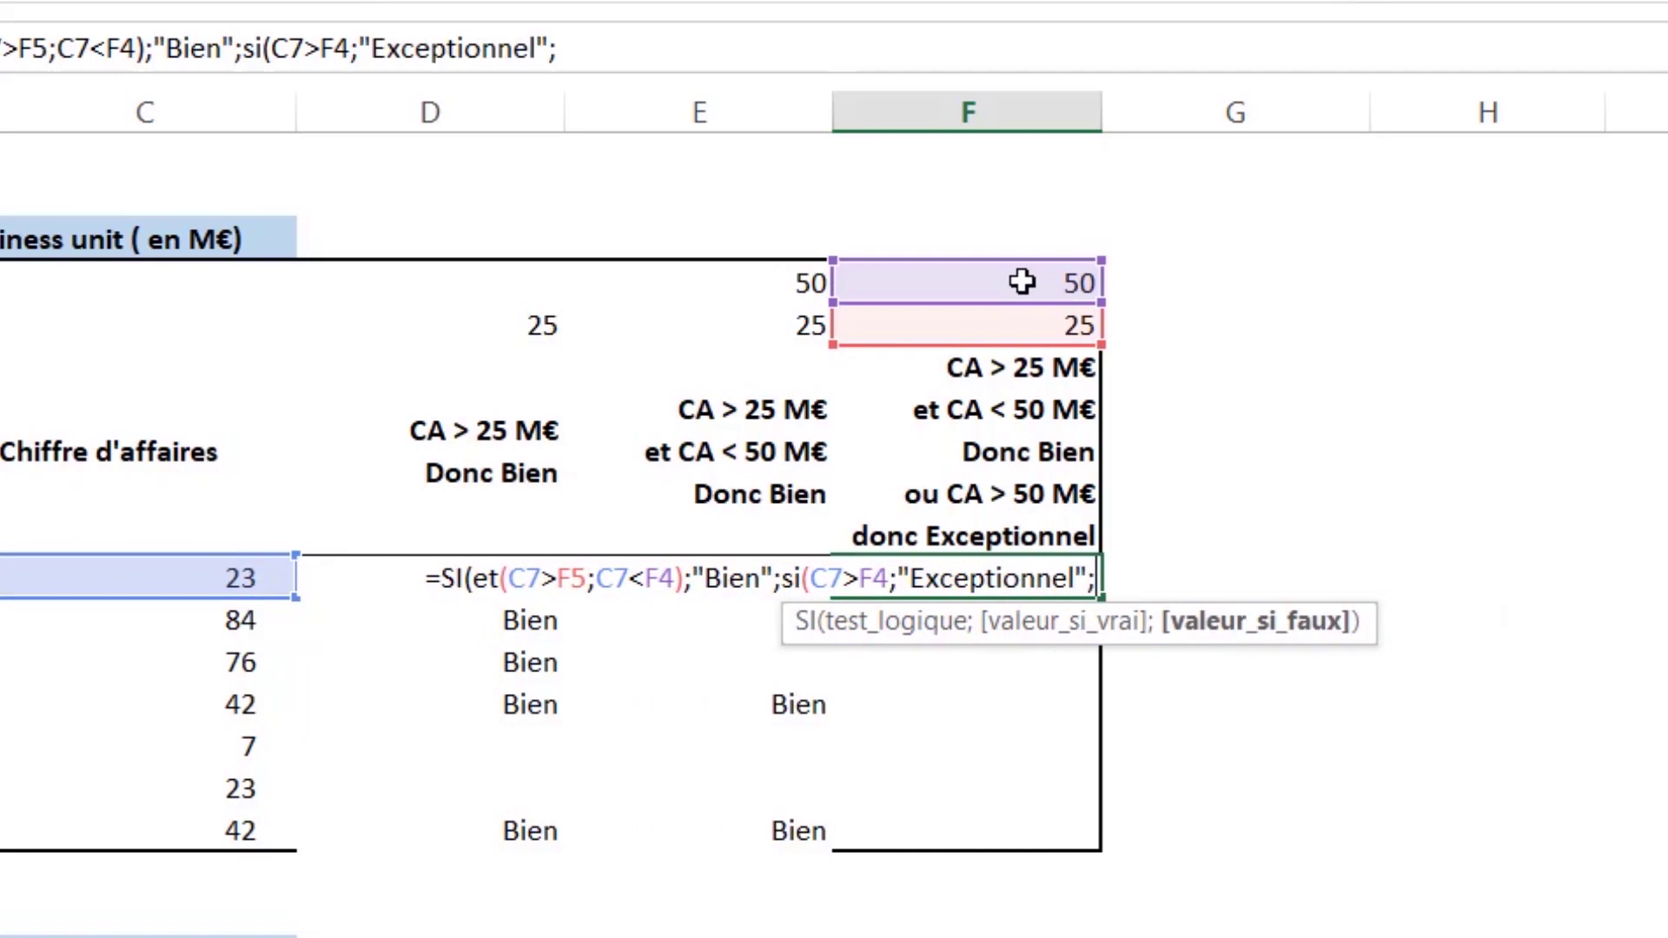
text("")
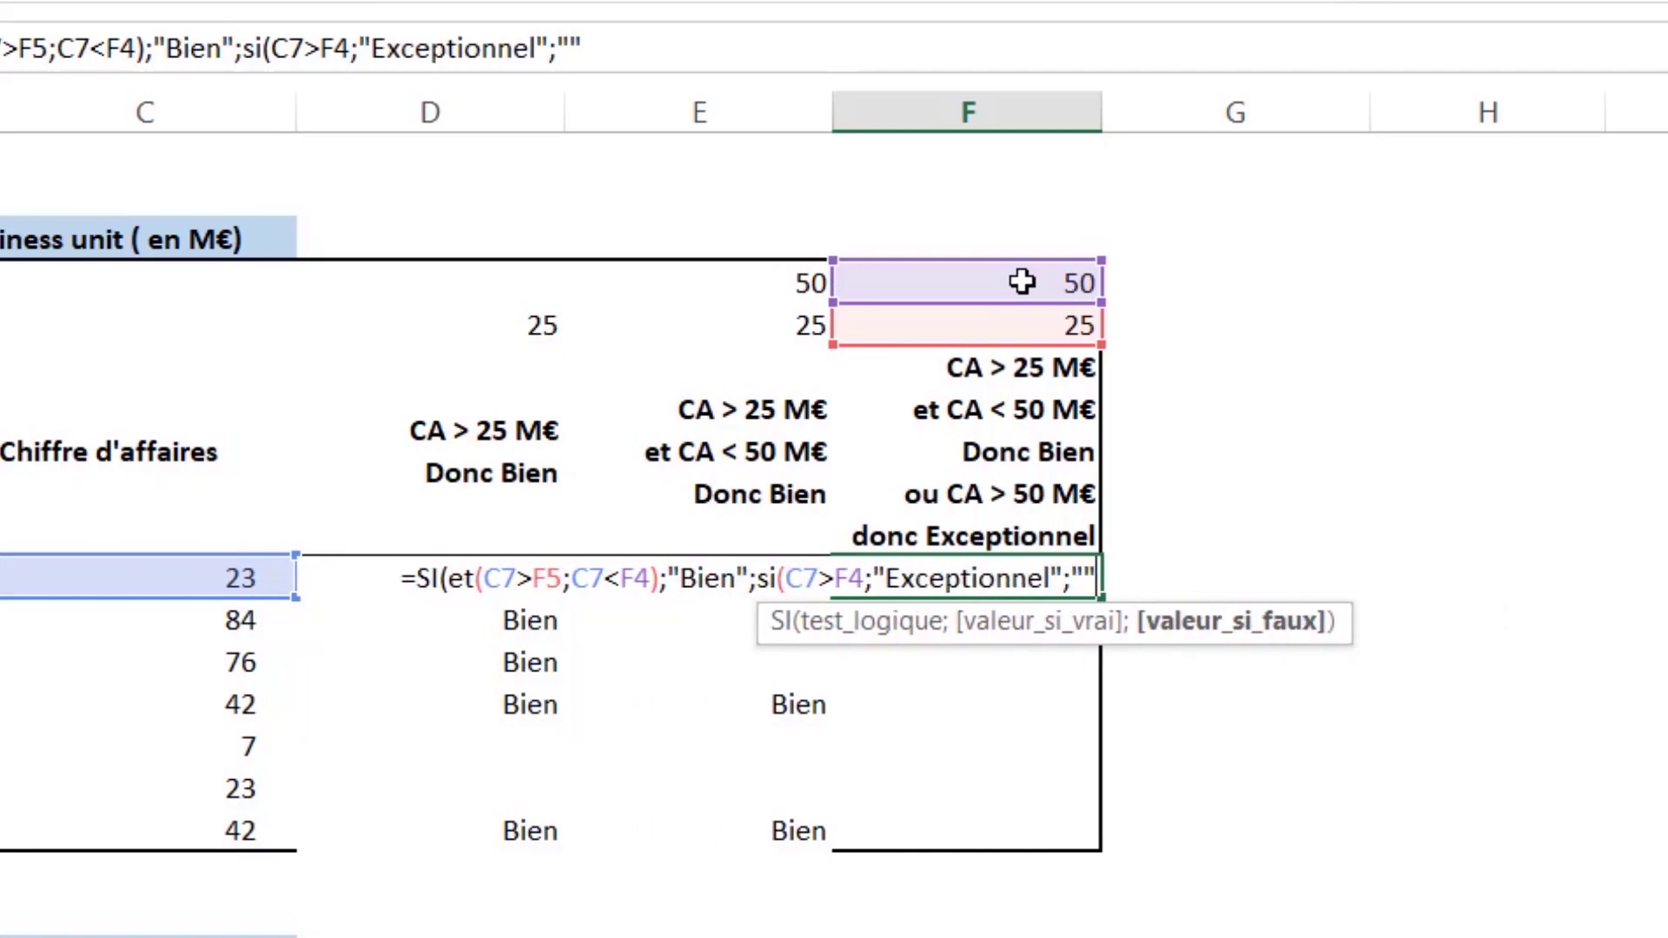
text())
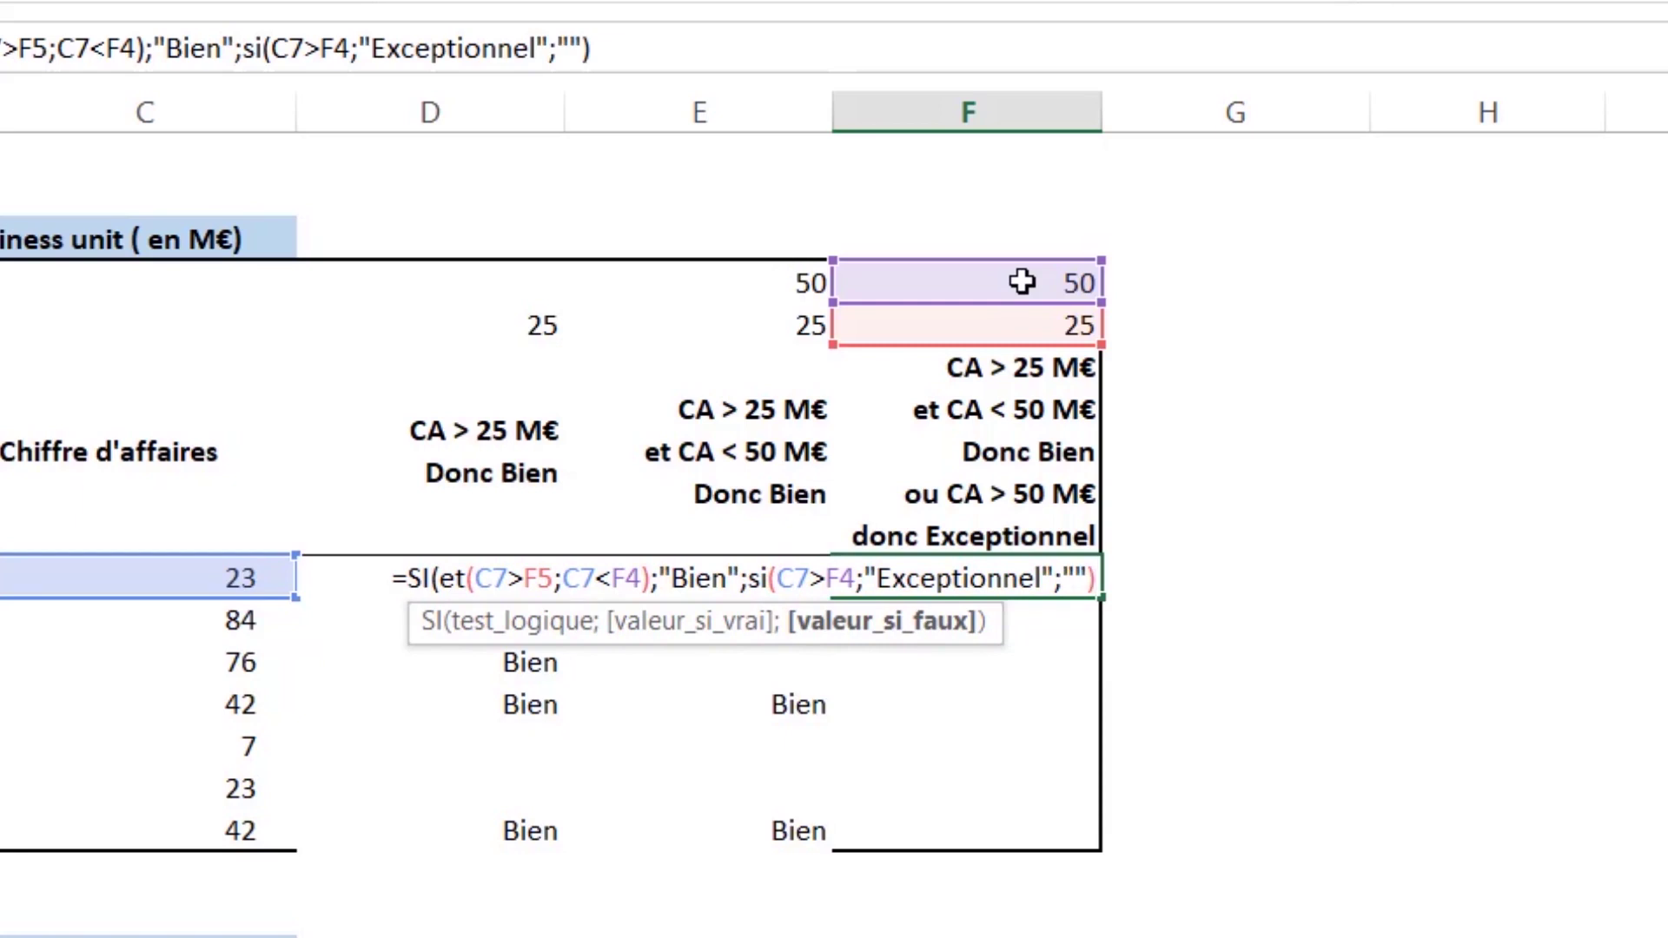
text())
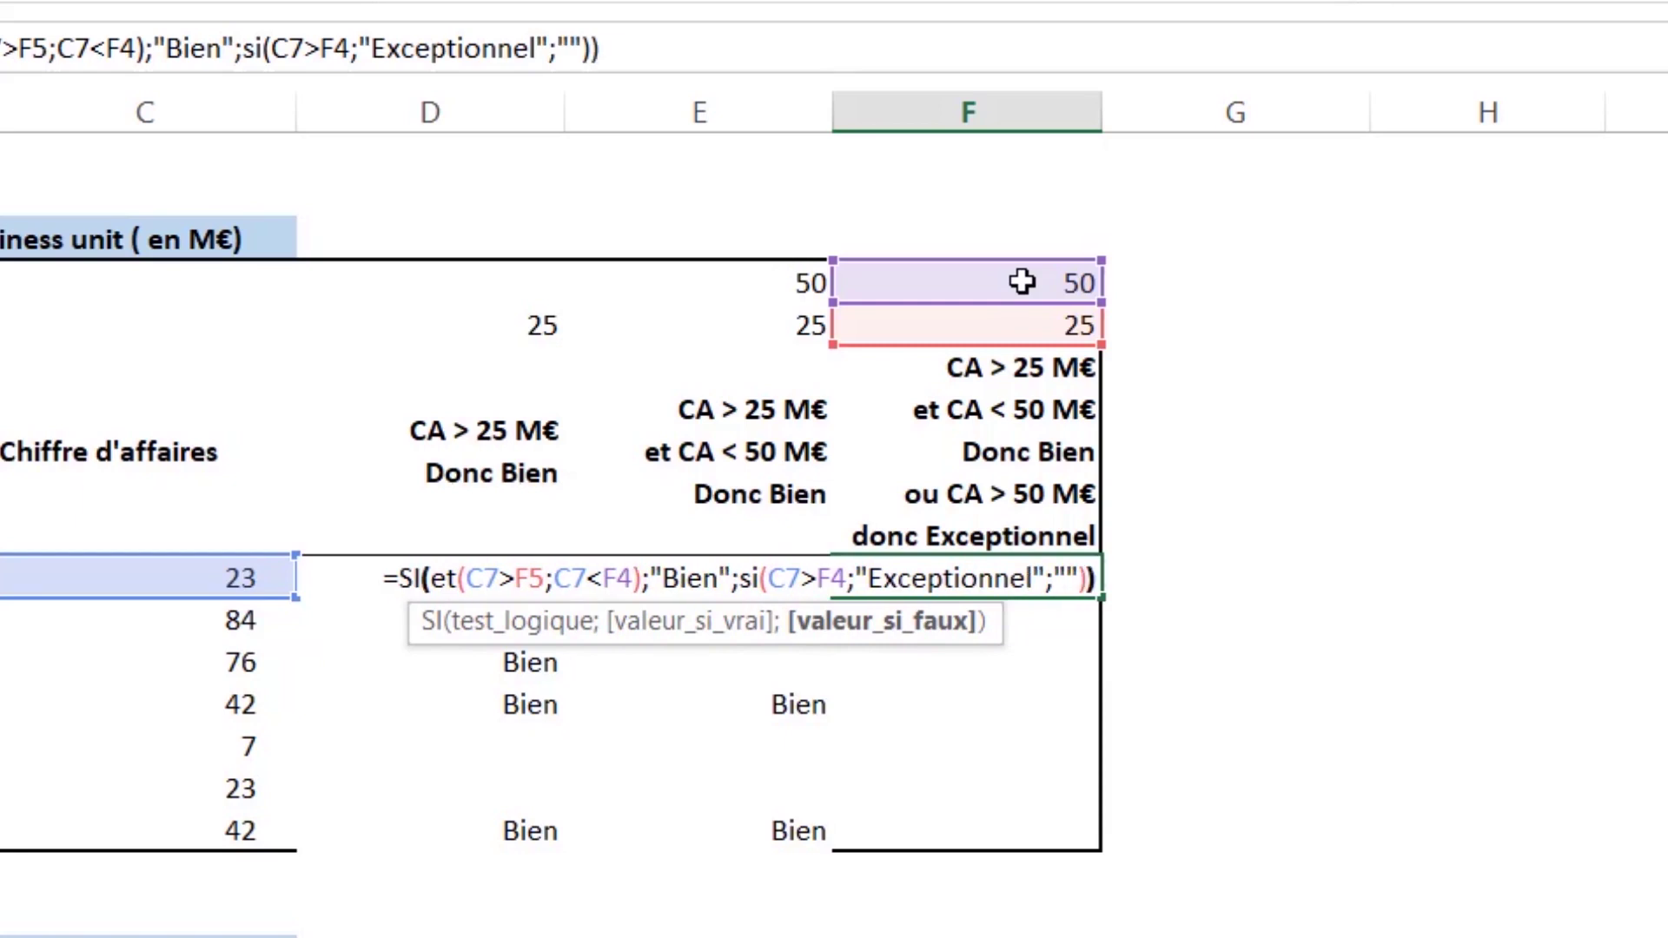
key(BackSpace)
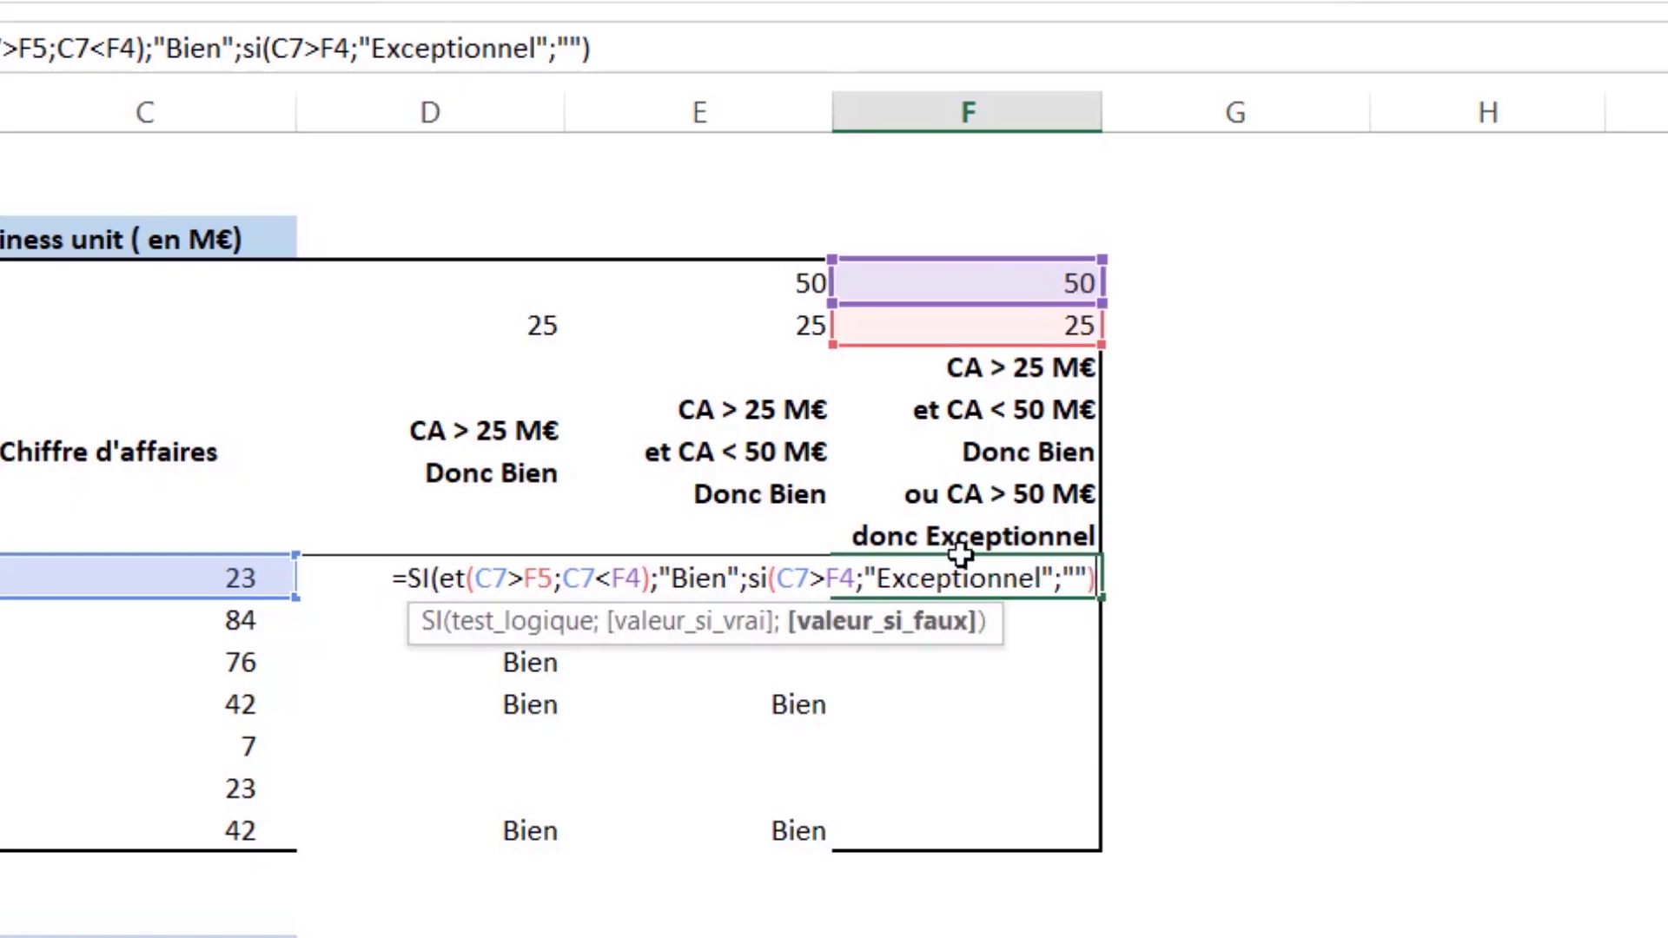
drag(748, 581, 1097, 581)
click(1097, 580)
text())
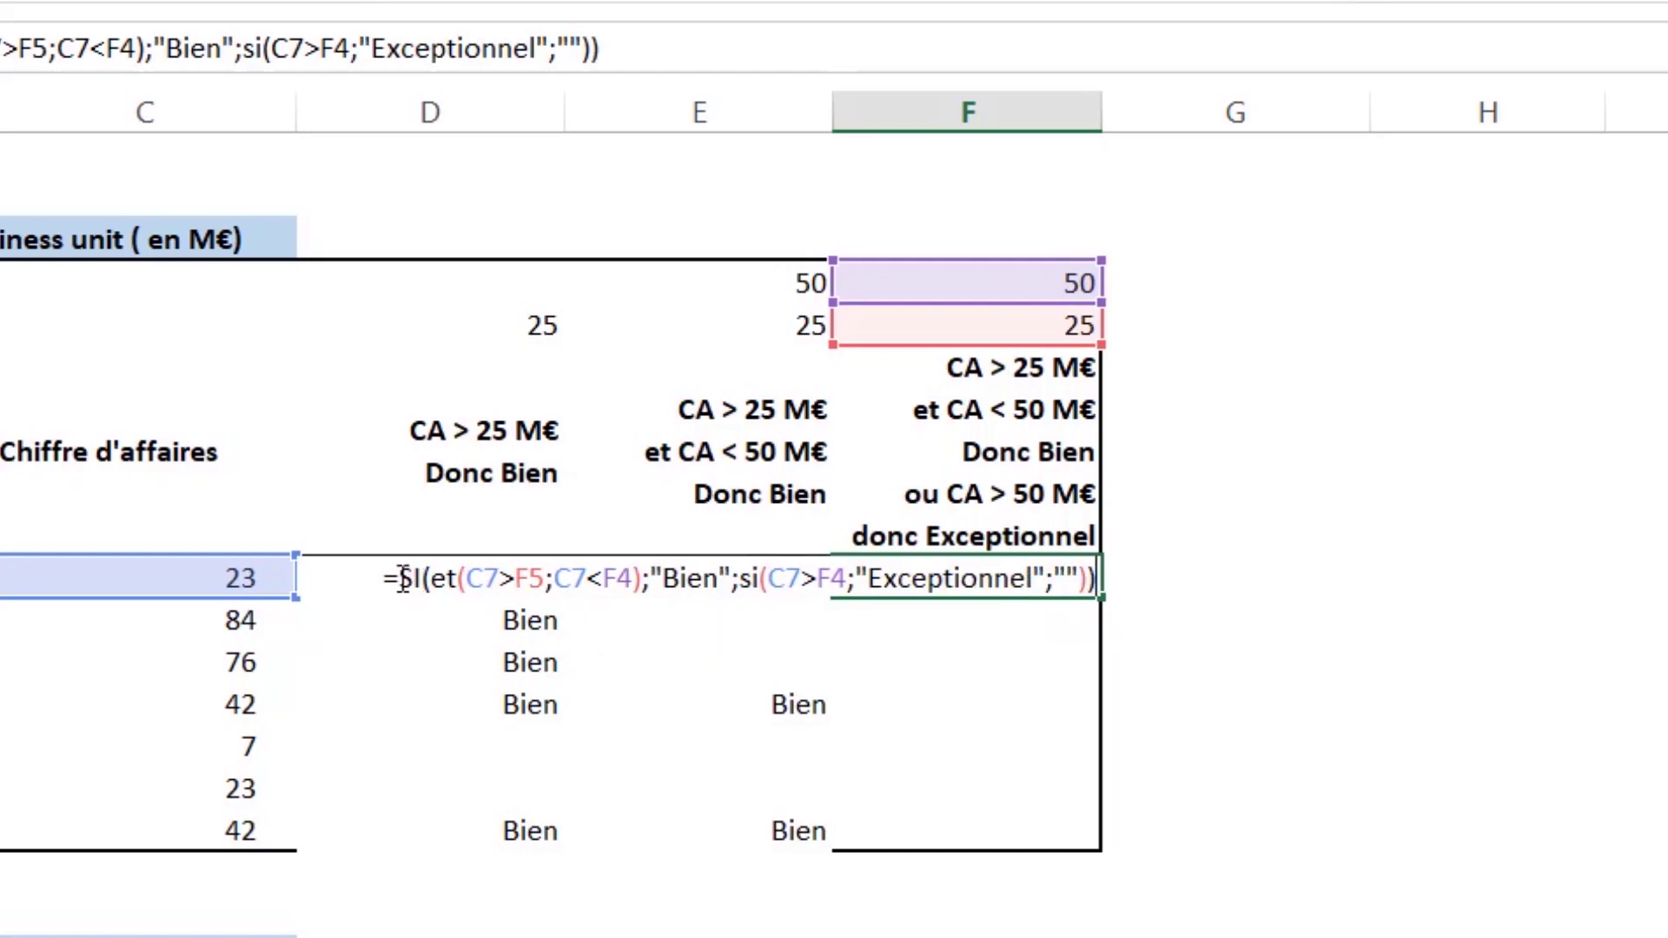
drag(403, 579, 1094, 591)
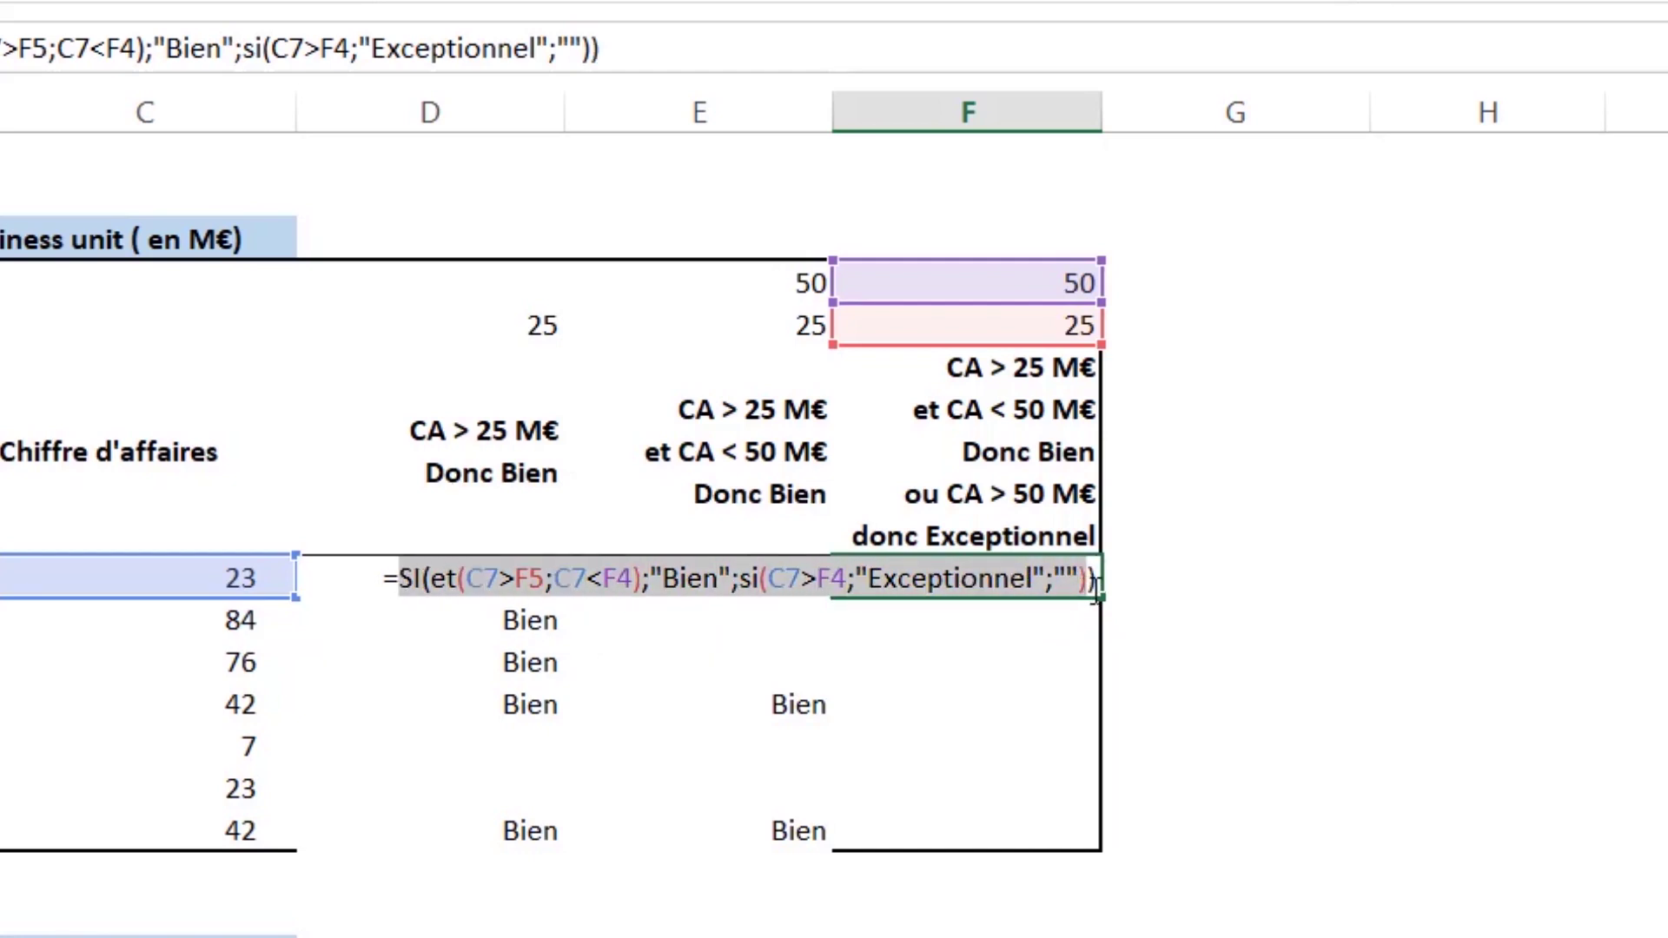
click(1097, 577)
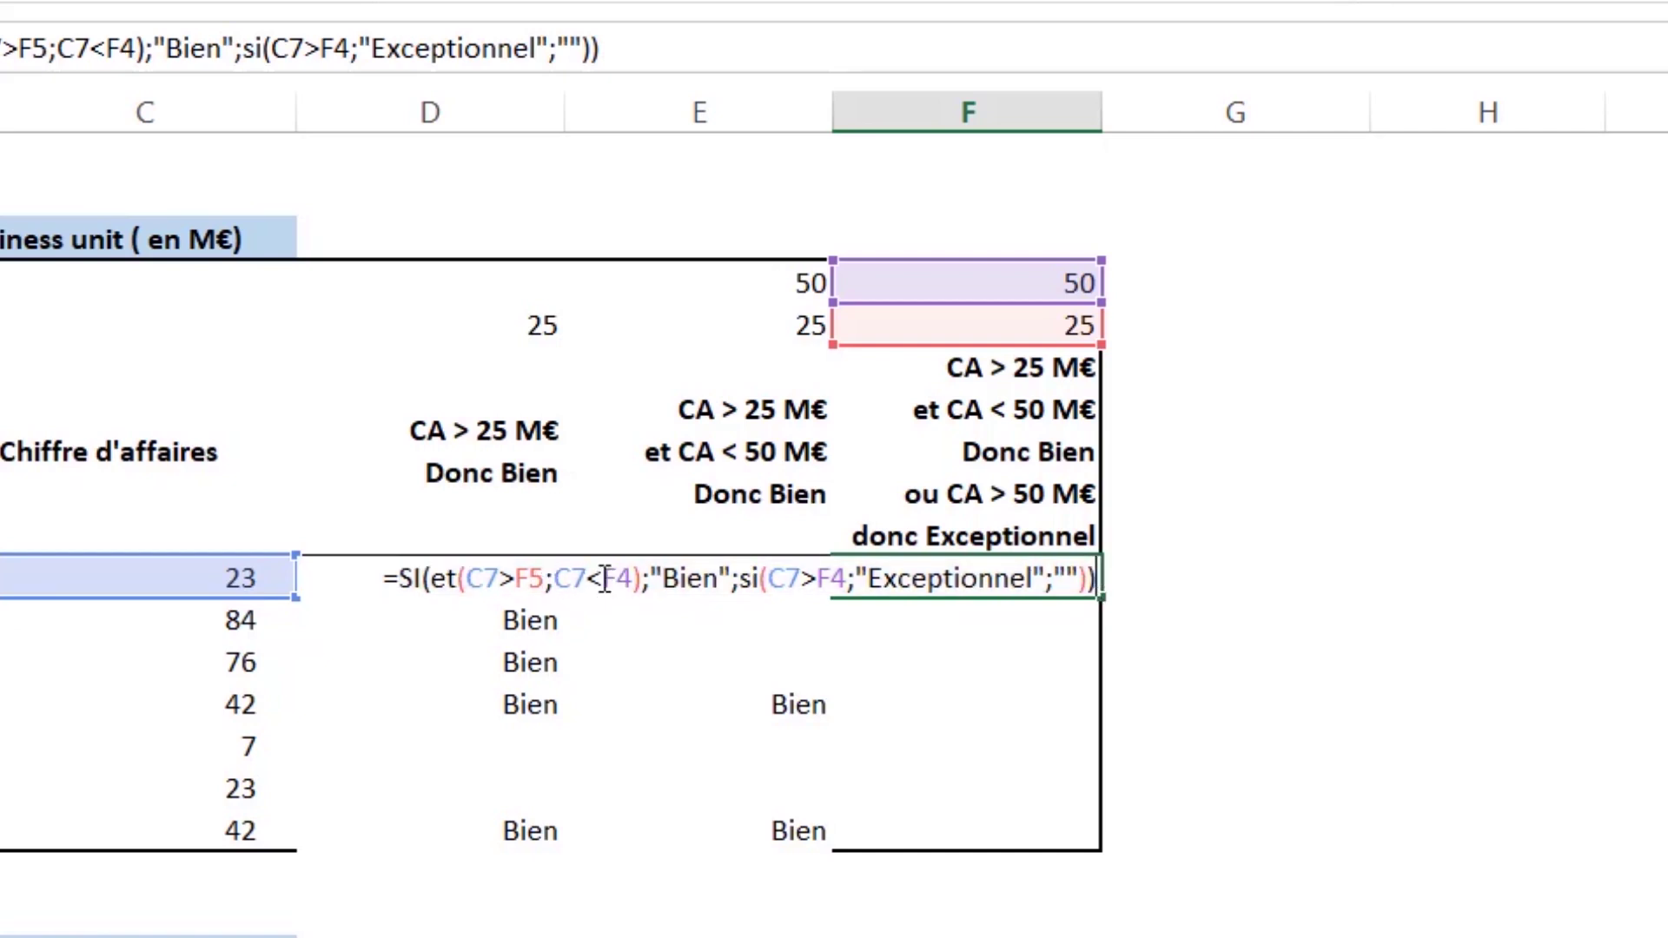
Make the F5 reference and both F4 references absolute in the F7 formula, enter it and reselect F7.
drag(513, 579, 548, 577)
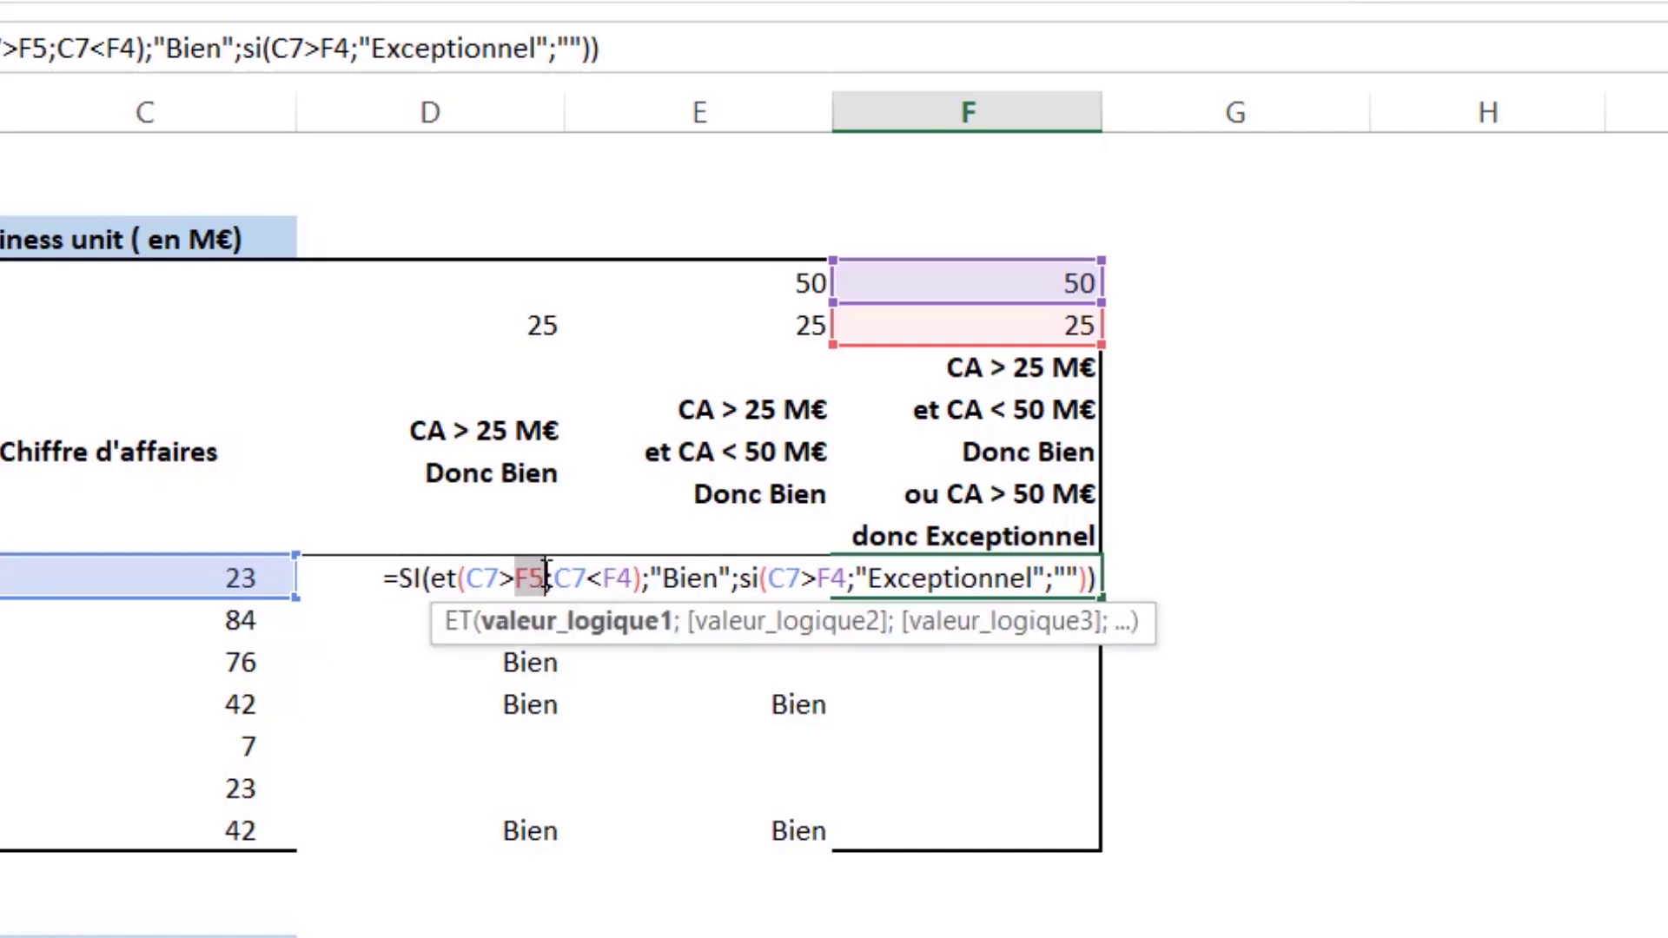
key(F4)
click(616, 577)
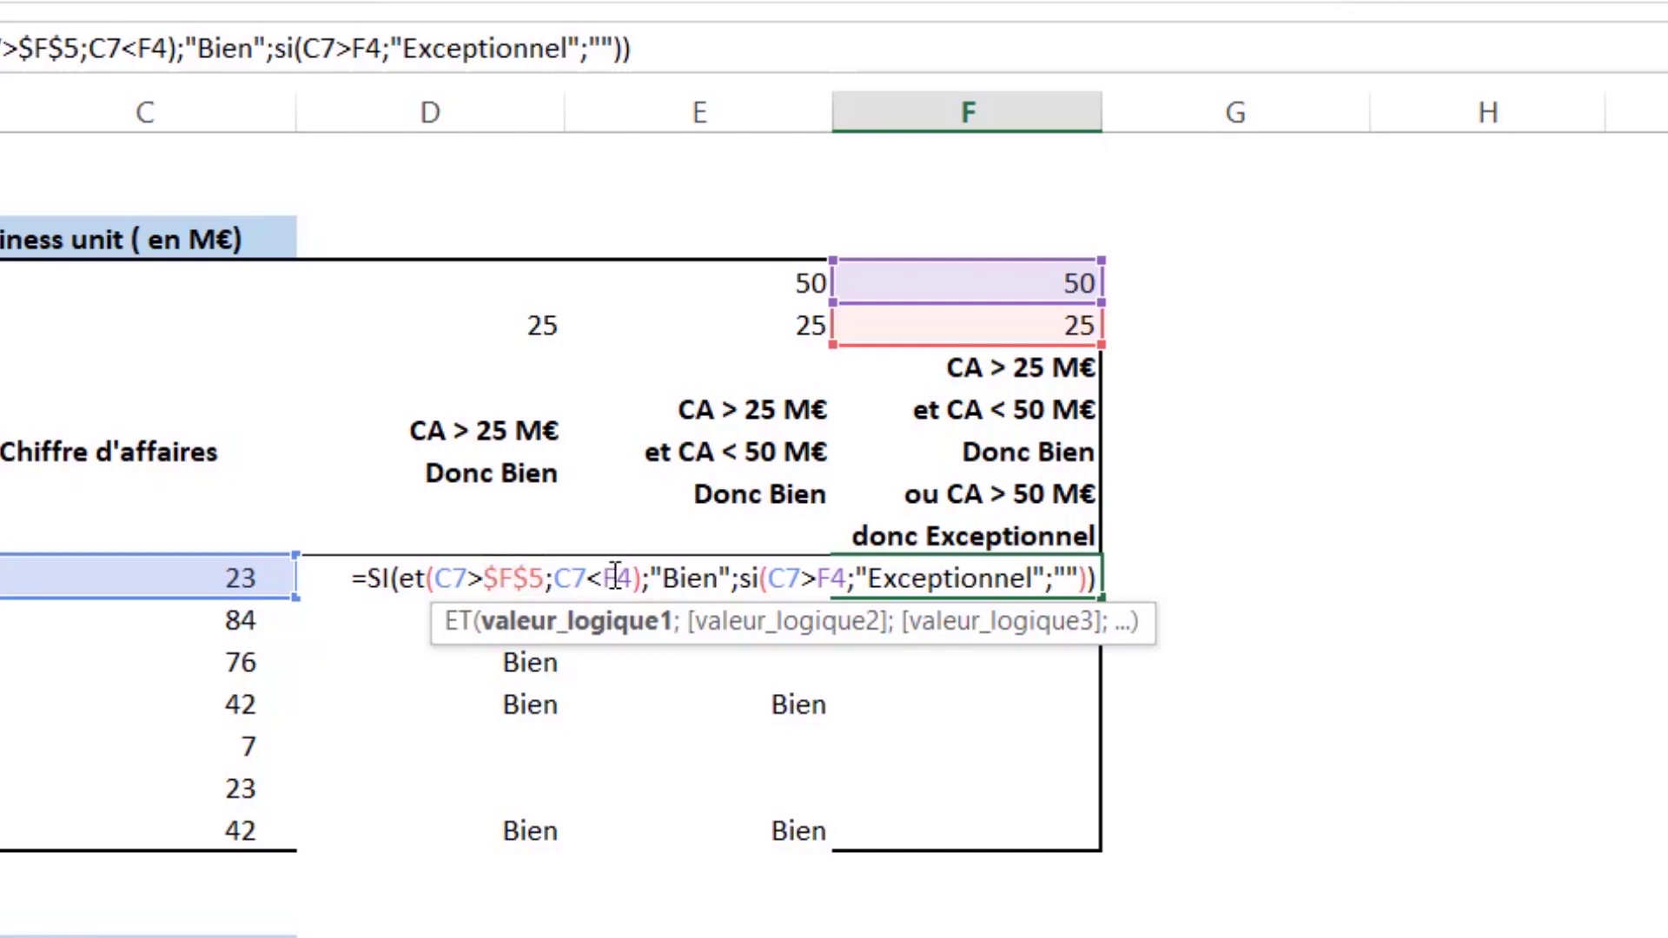
double_click(615, 578)
key(F4)
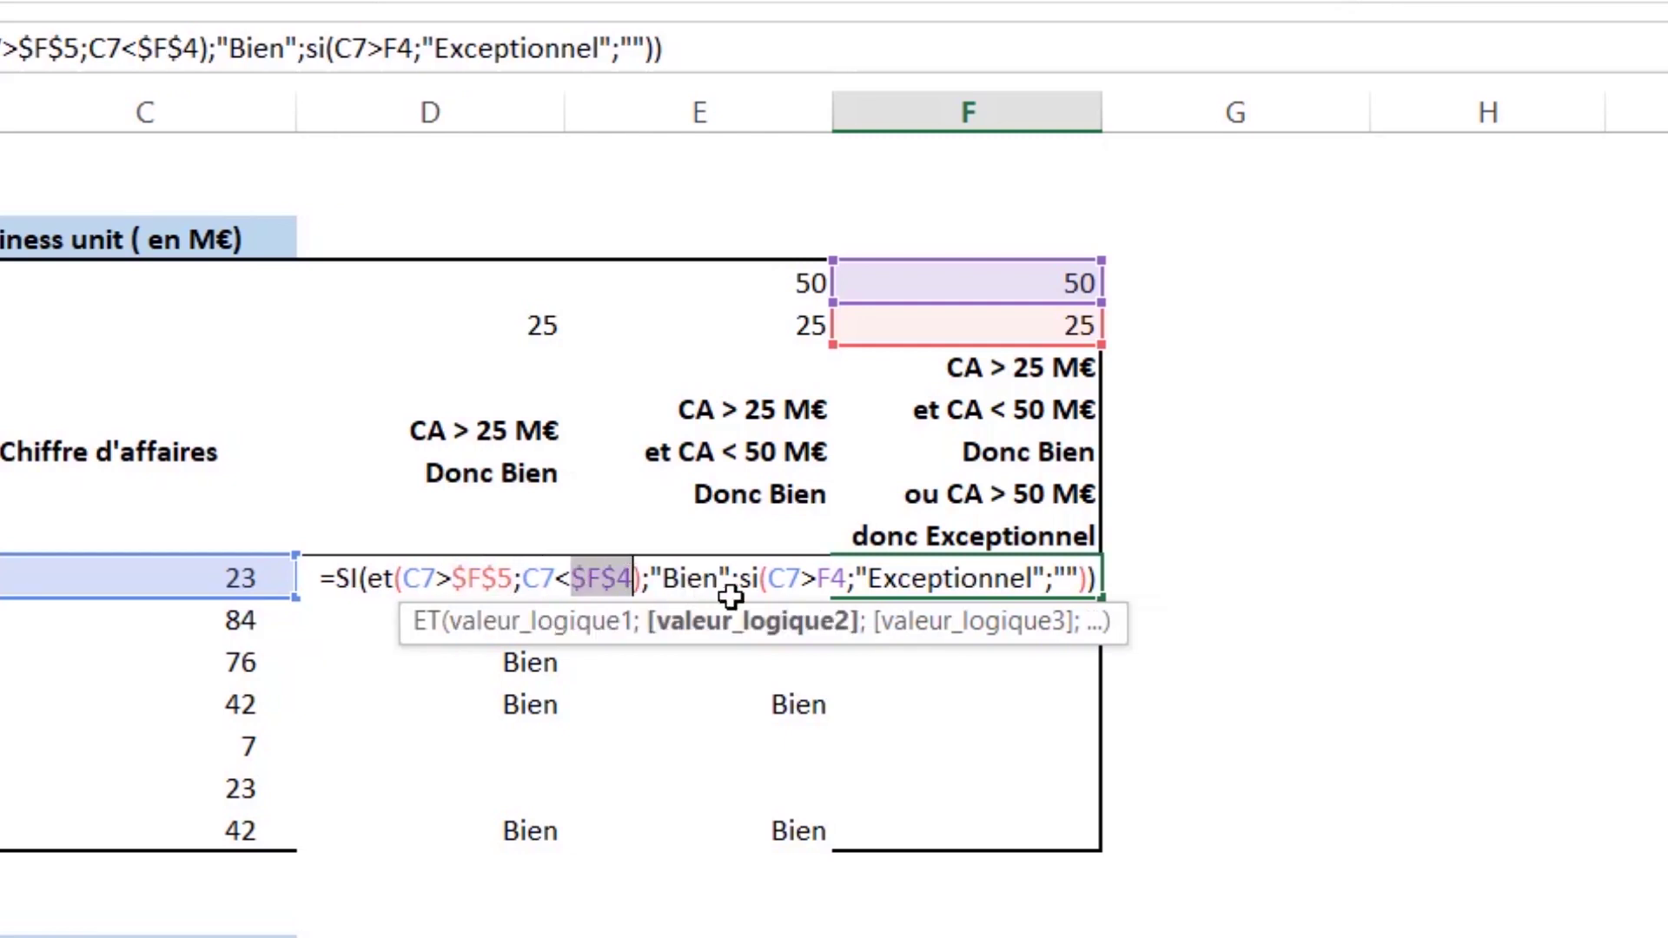
double_click(821, 577)
key(F4)
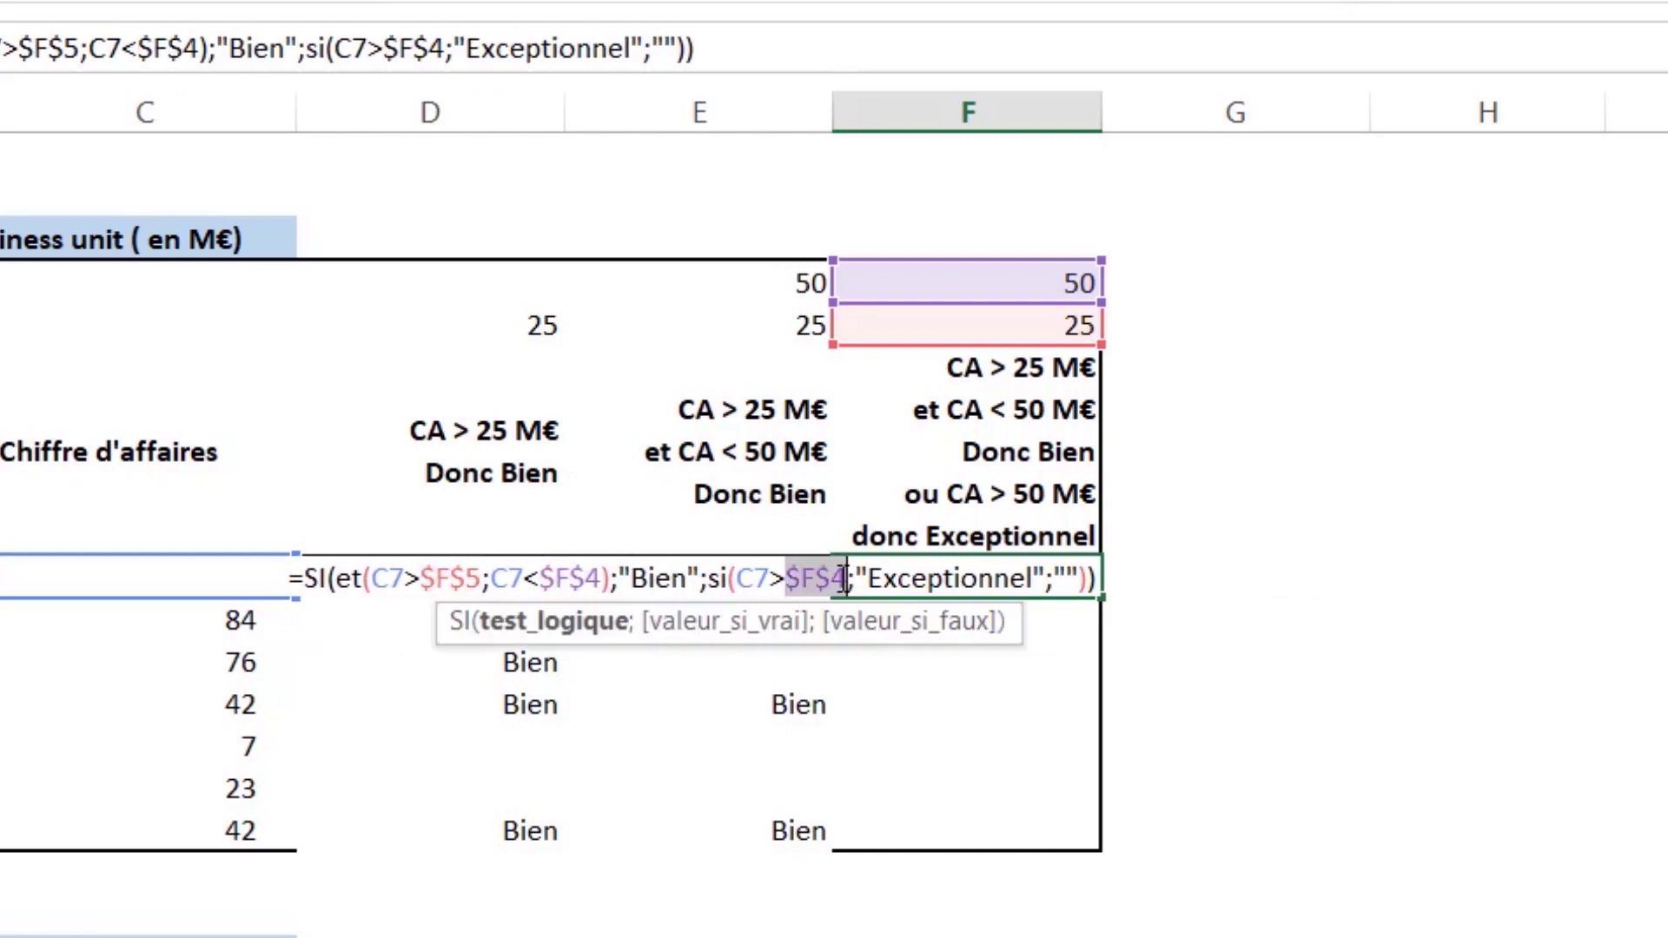
click(1090, 577)
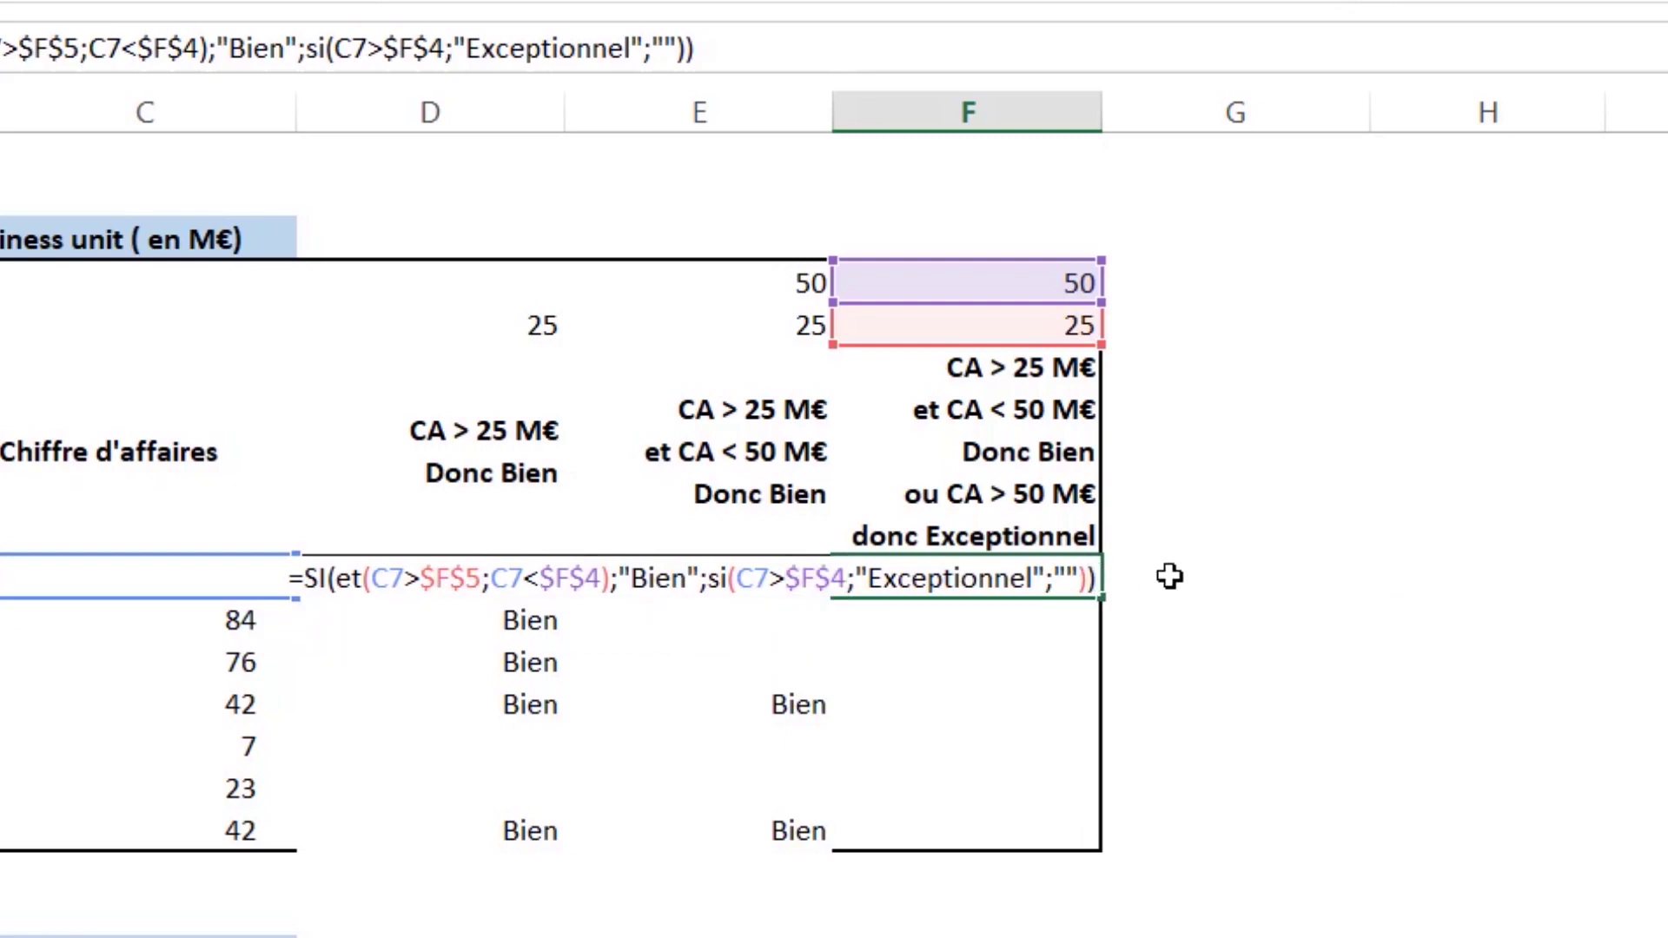
key(Return)
click(990, 578)
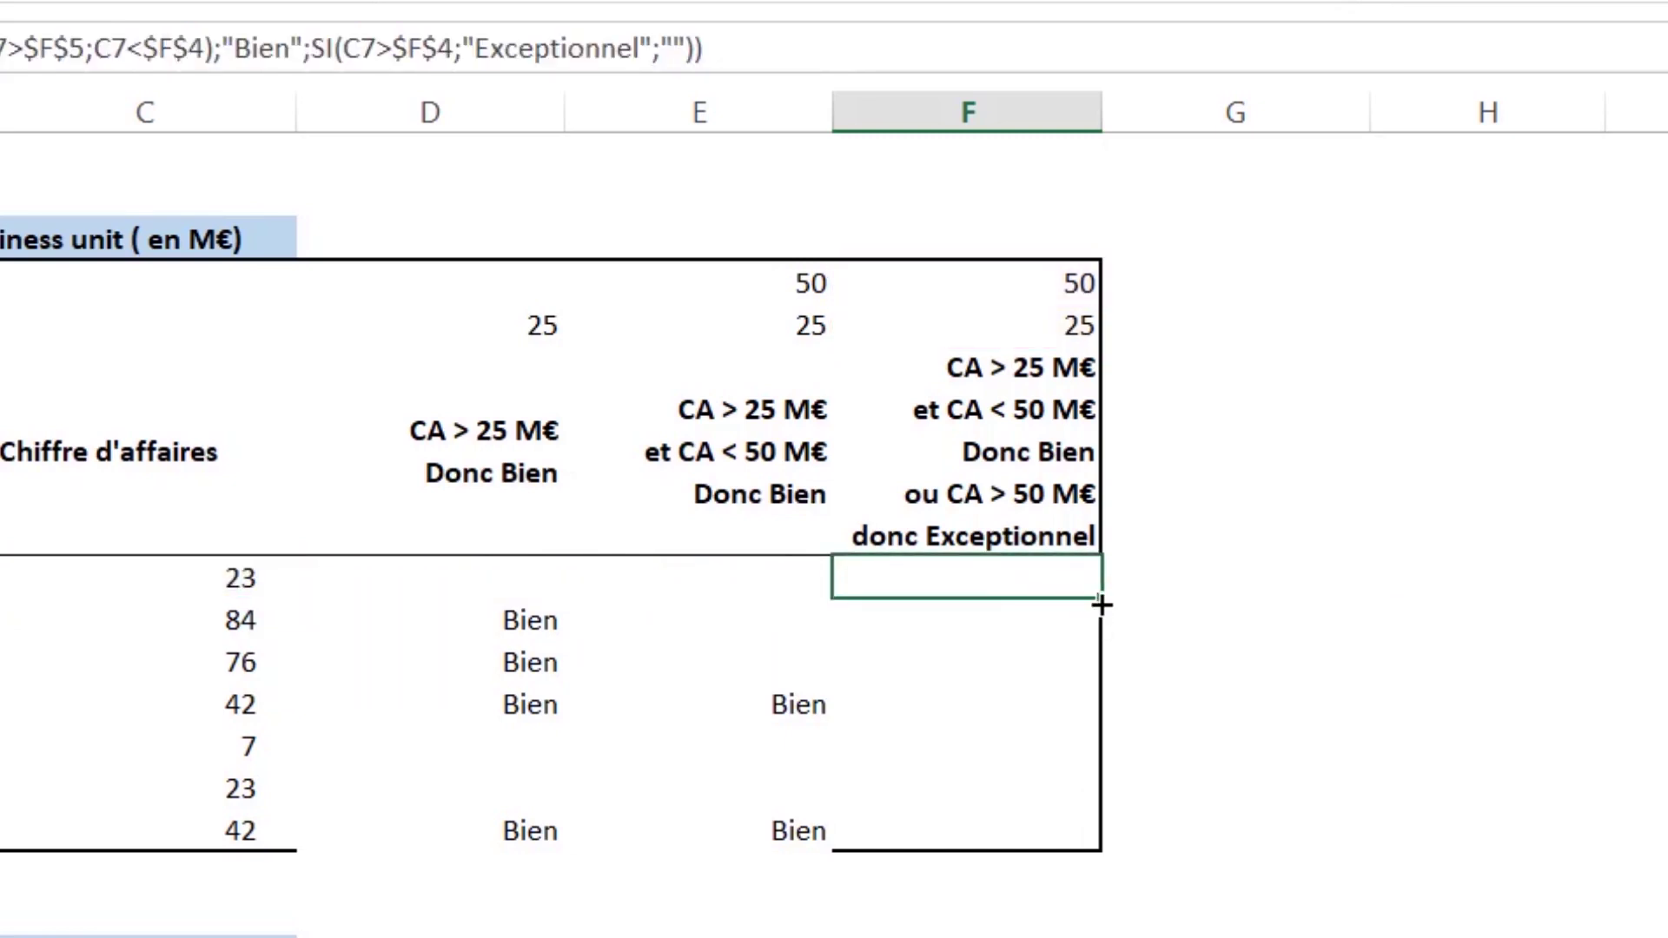
Fill the F7 formula down to F13 to rate every business unit through Presse.
drag(1101, 599, 1079, 844)
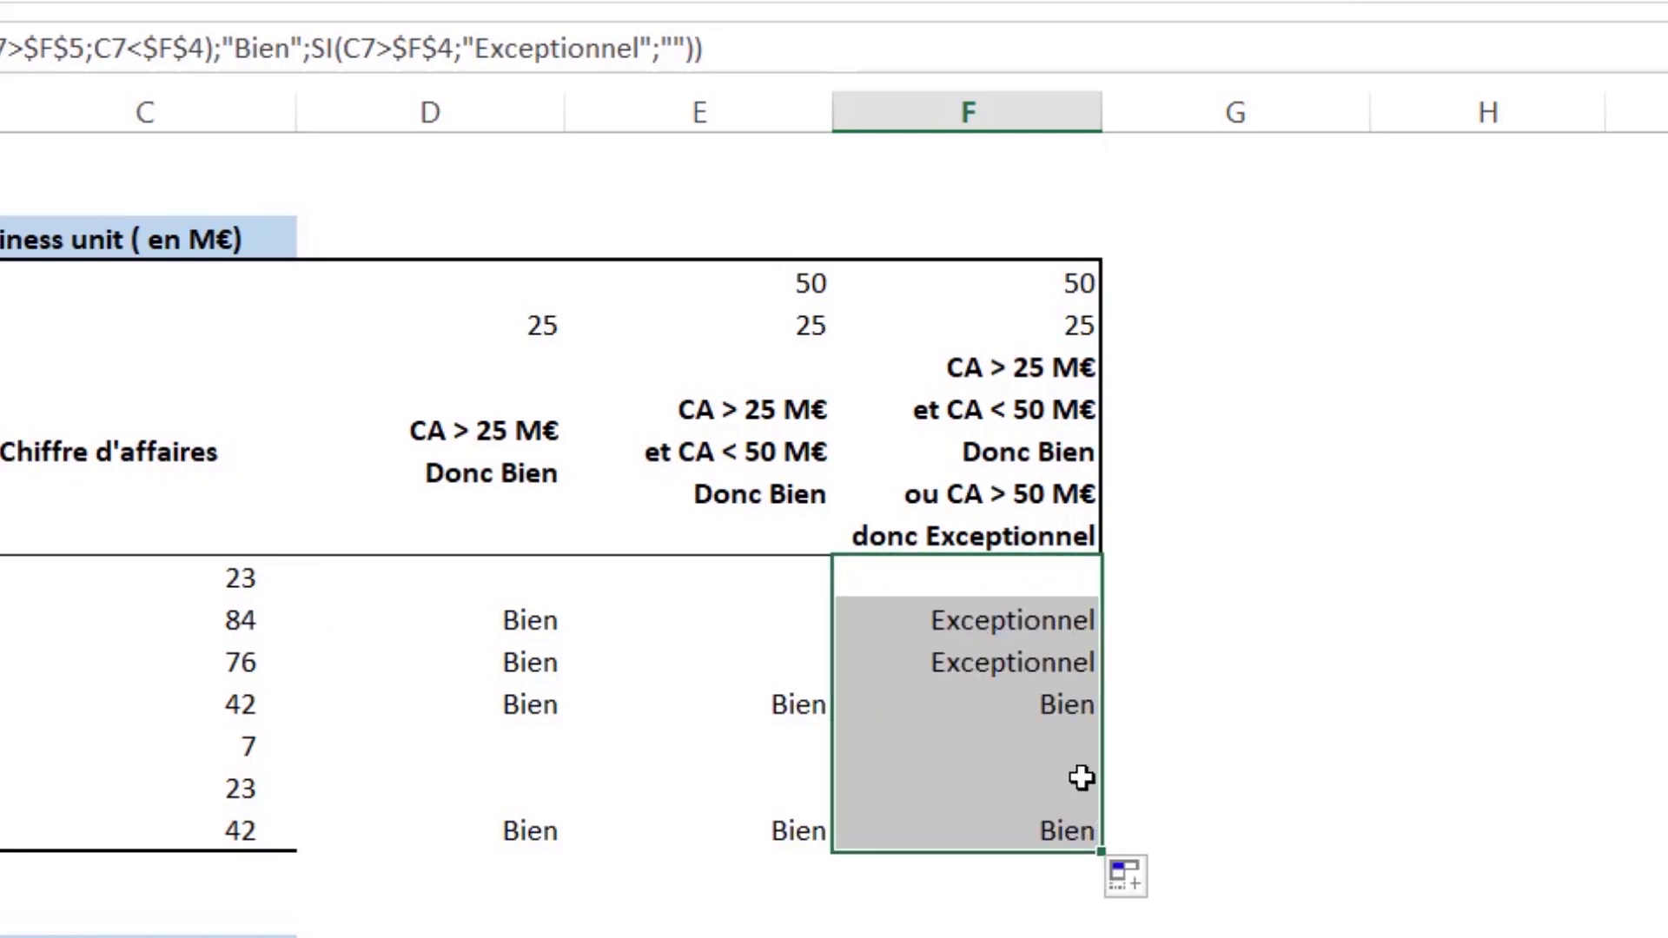
Compare the column F ratings for Pétrole and Engrais with their revenues in column C.
drag(999, 626, 1008, 656)
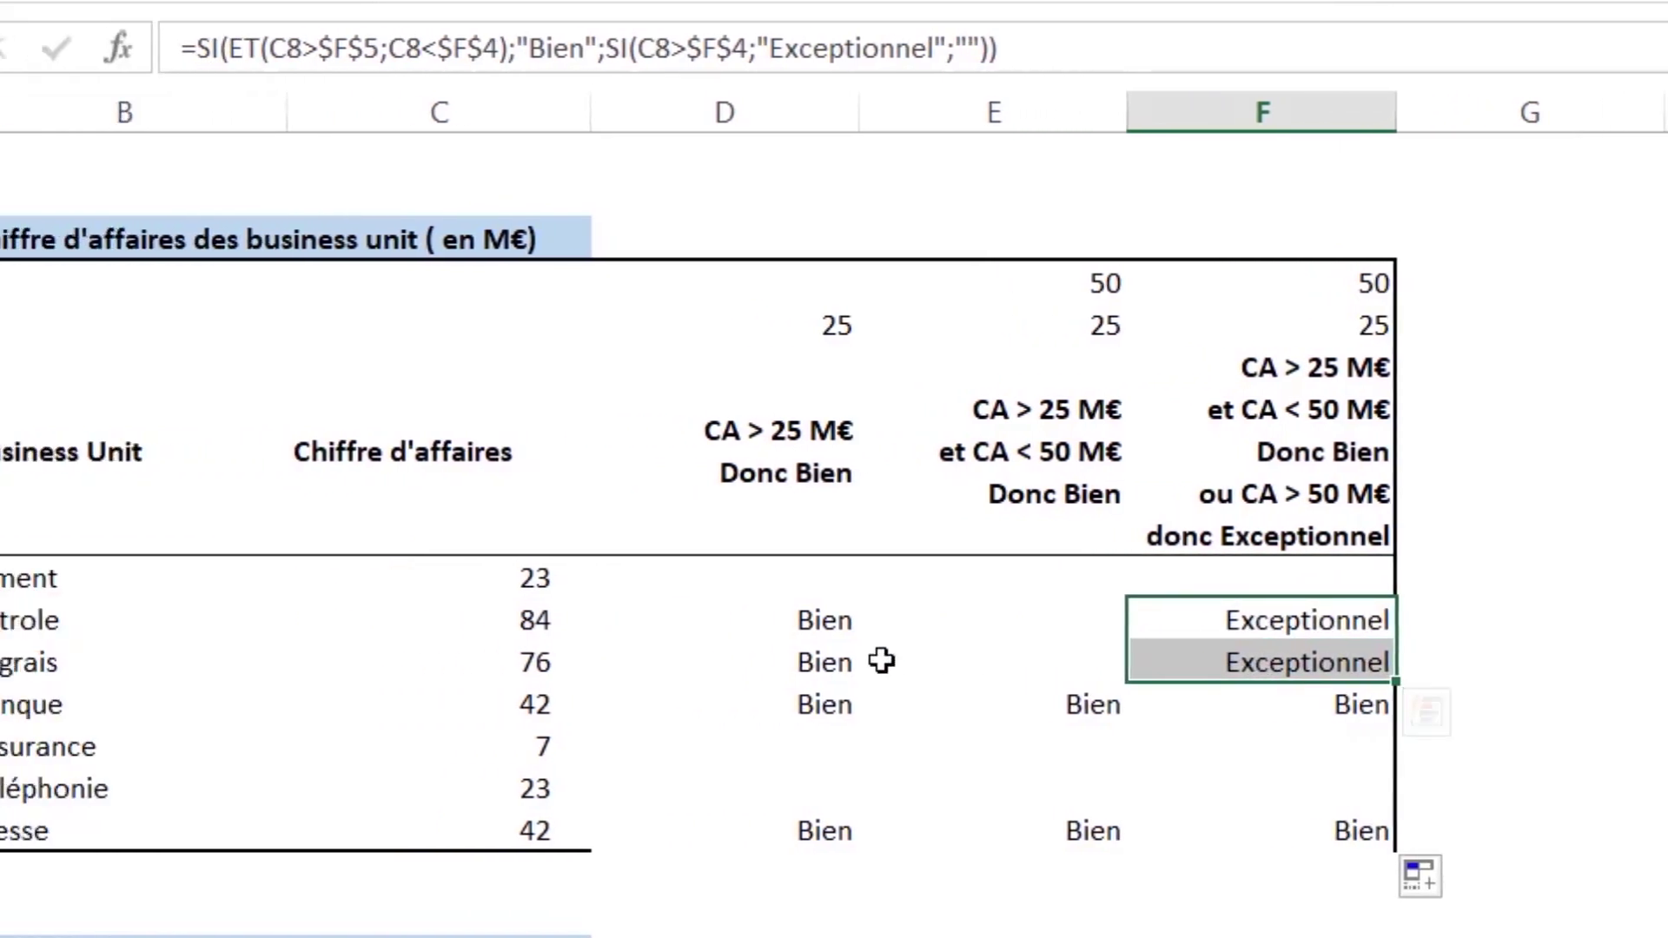
click(285, 621)
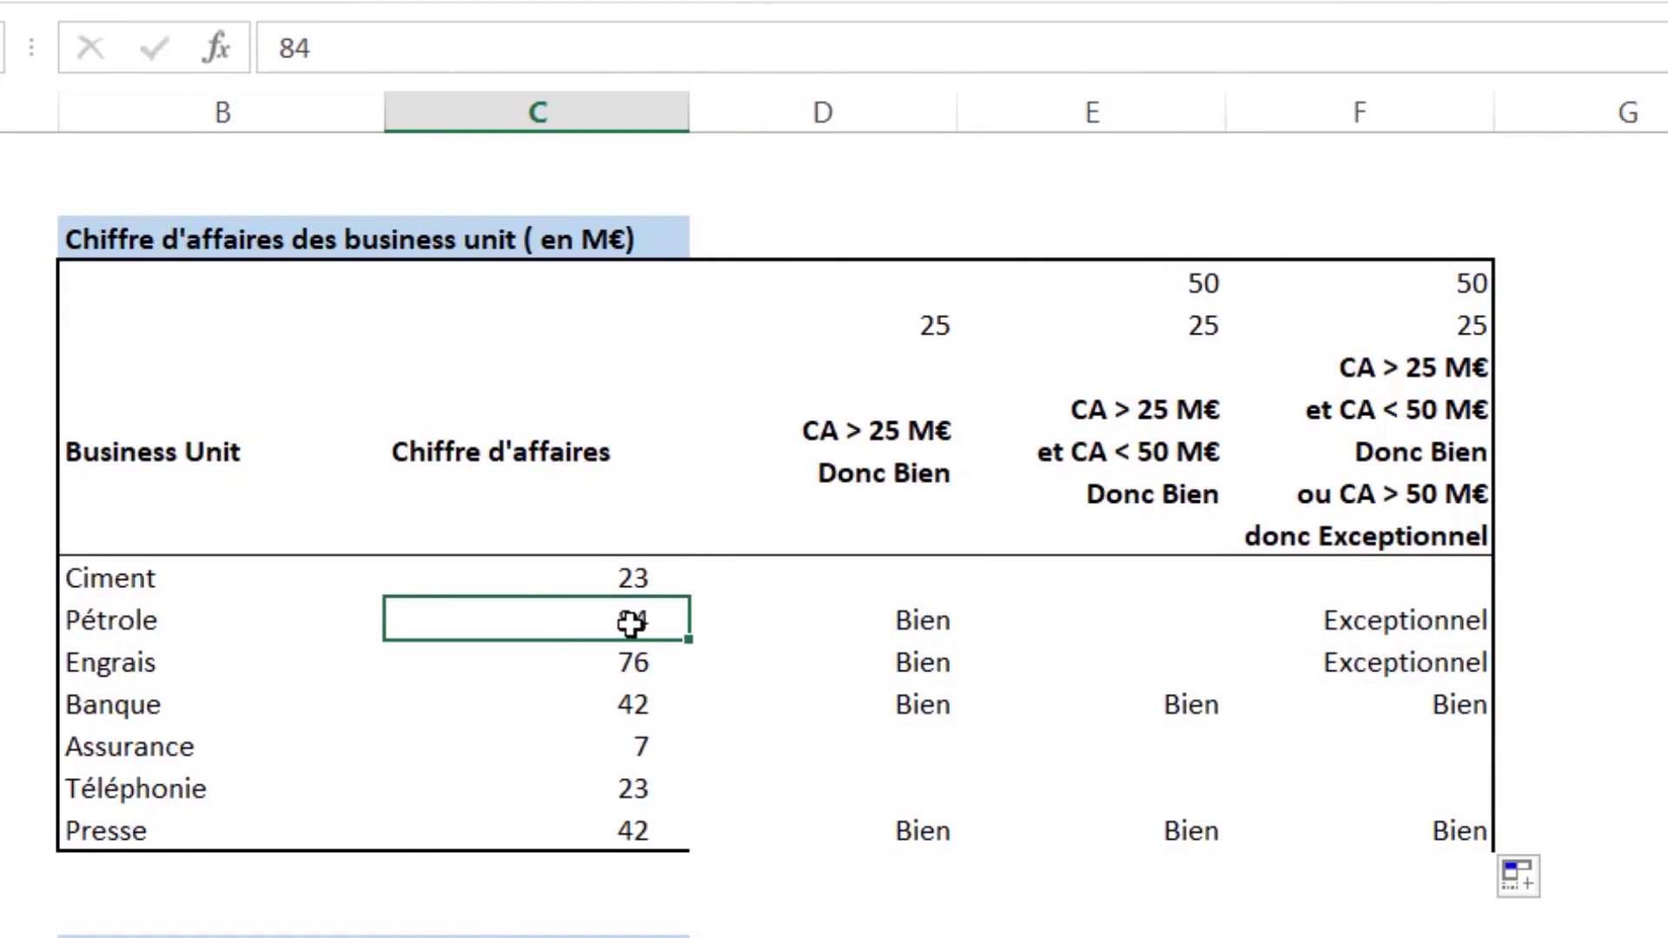
click(629, 652)
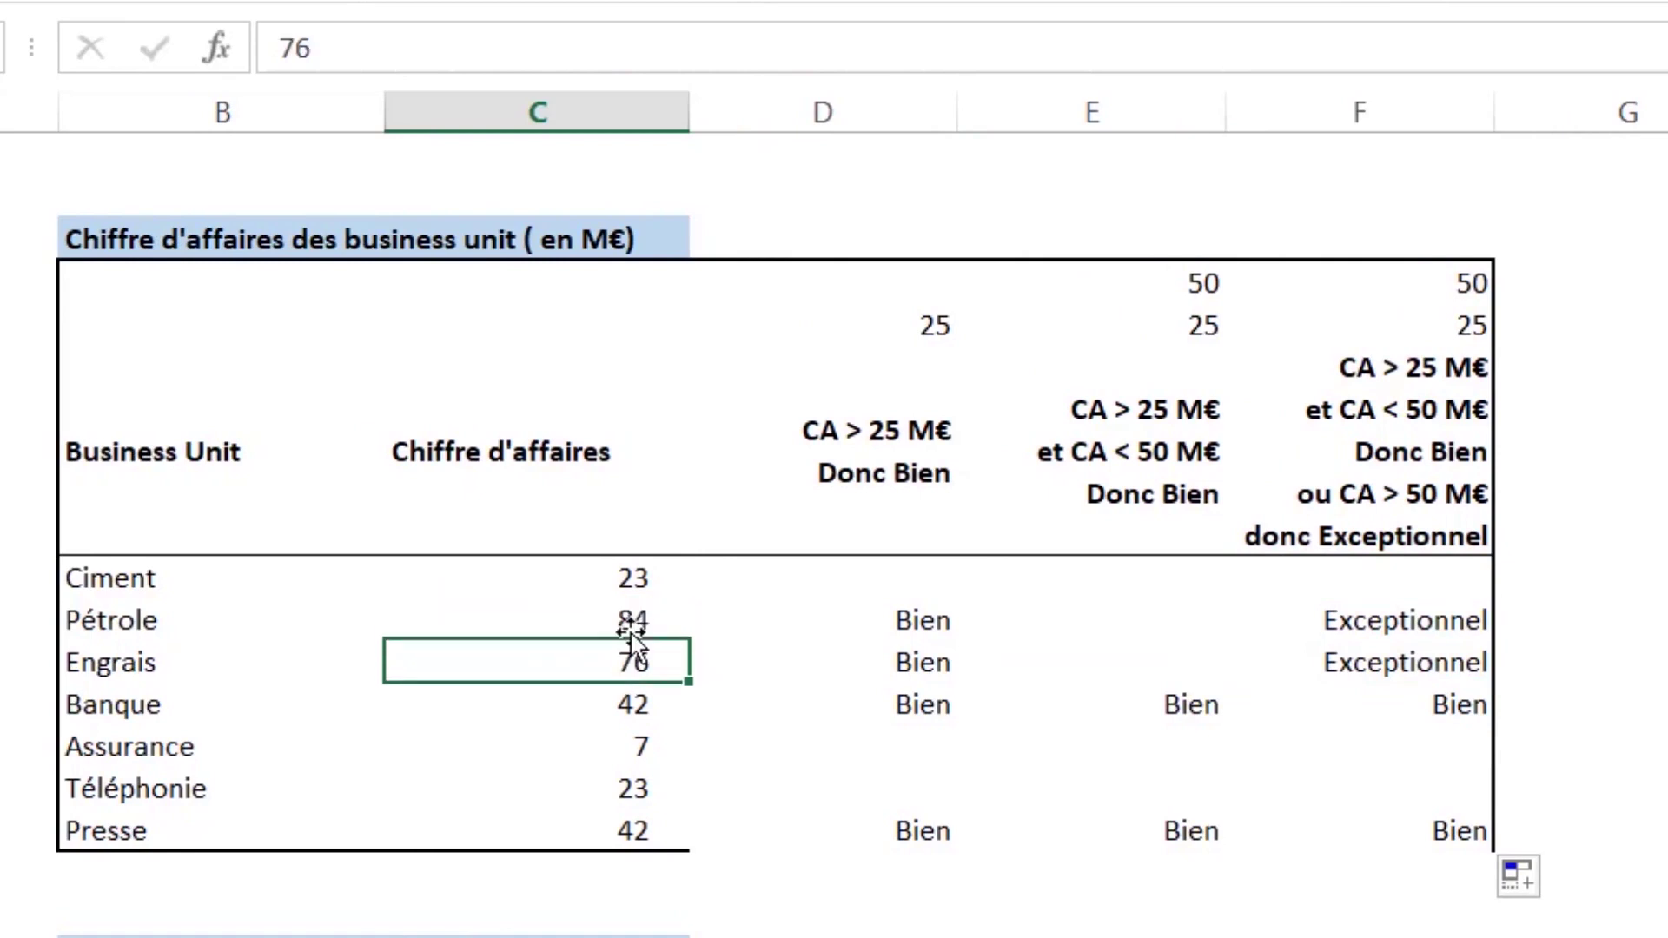
click(631, 630)
click(633, 648)
click(632, 636)
click(291, 628)
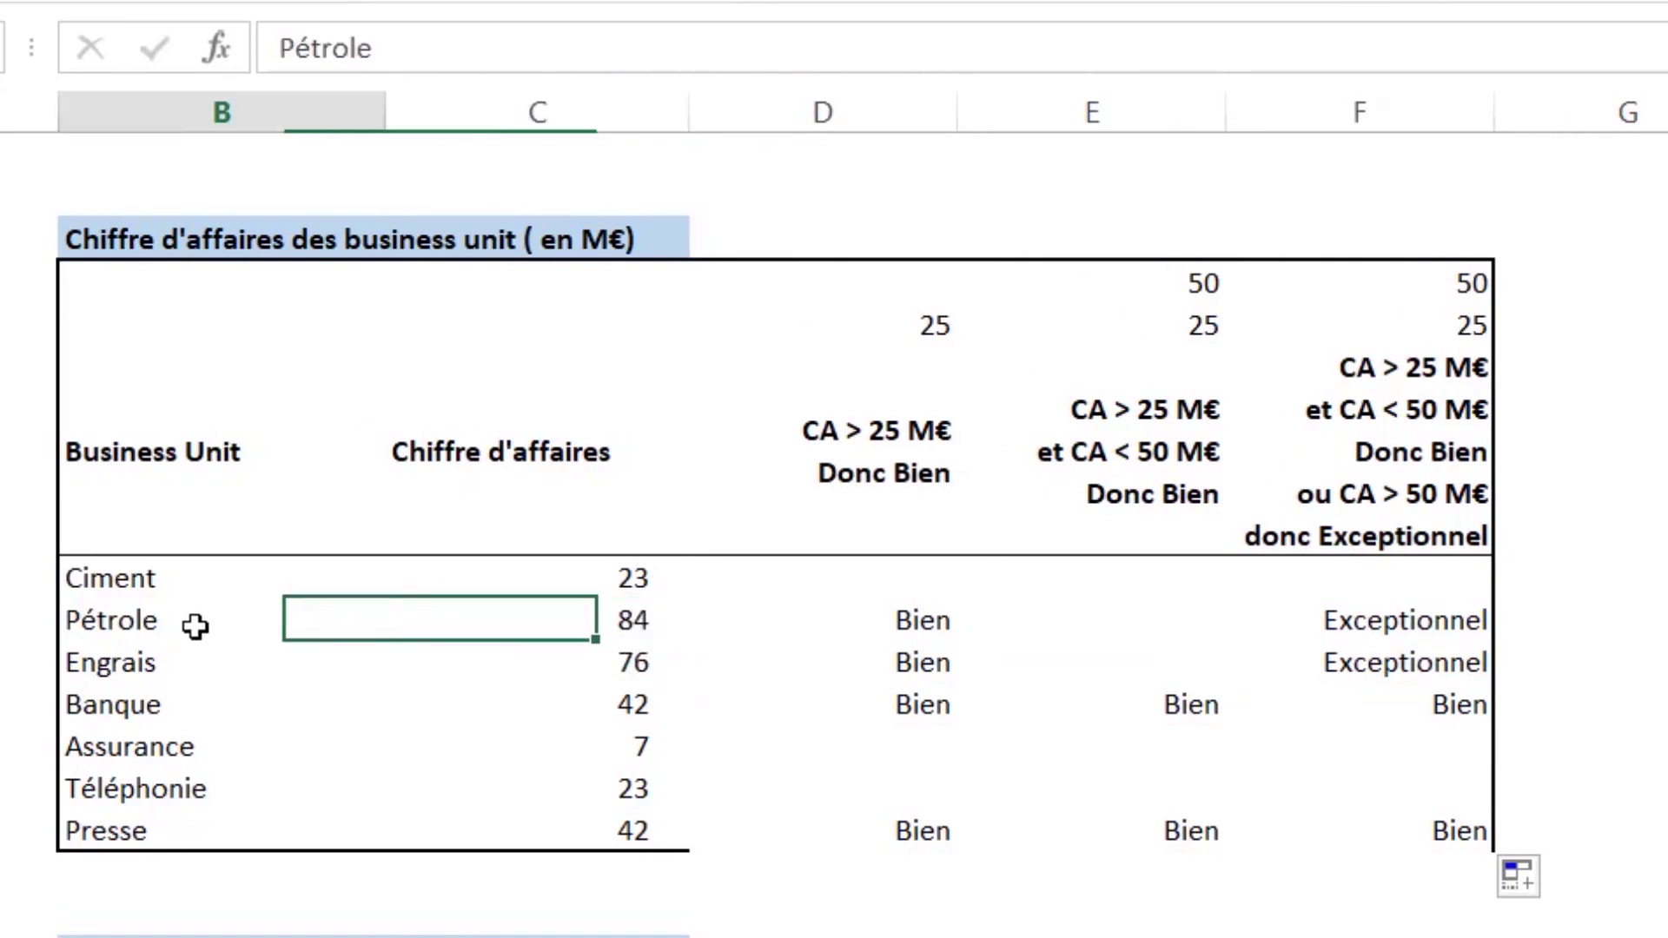
click(298, 668)
click(643, 634)
click(633, 650)
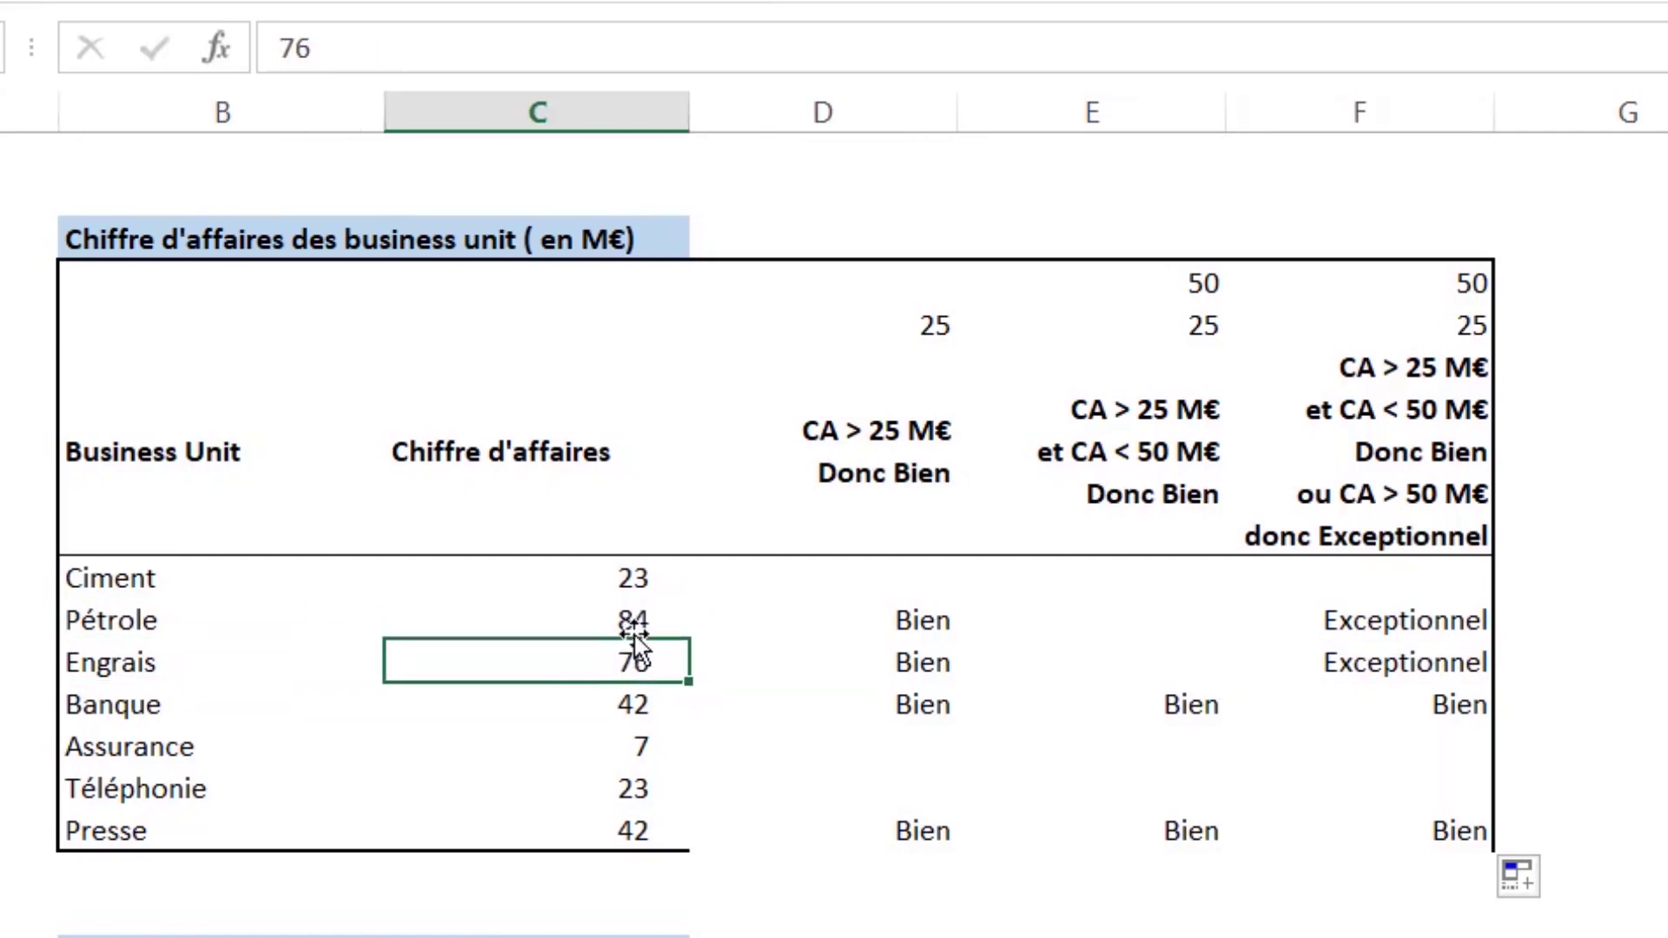
click(633, 636)
click(633, 660)
Check the column F ratings for Banque and Presse against their revenues in column C.
click(1425, 703)
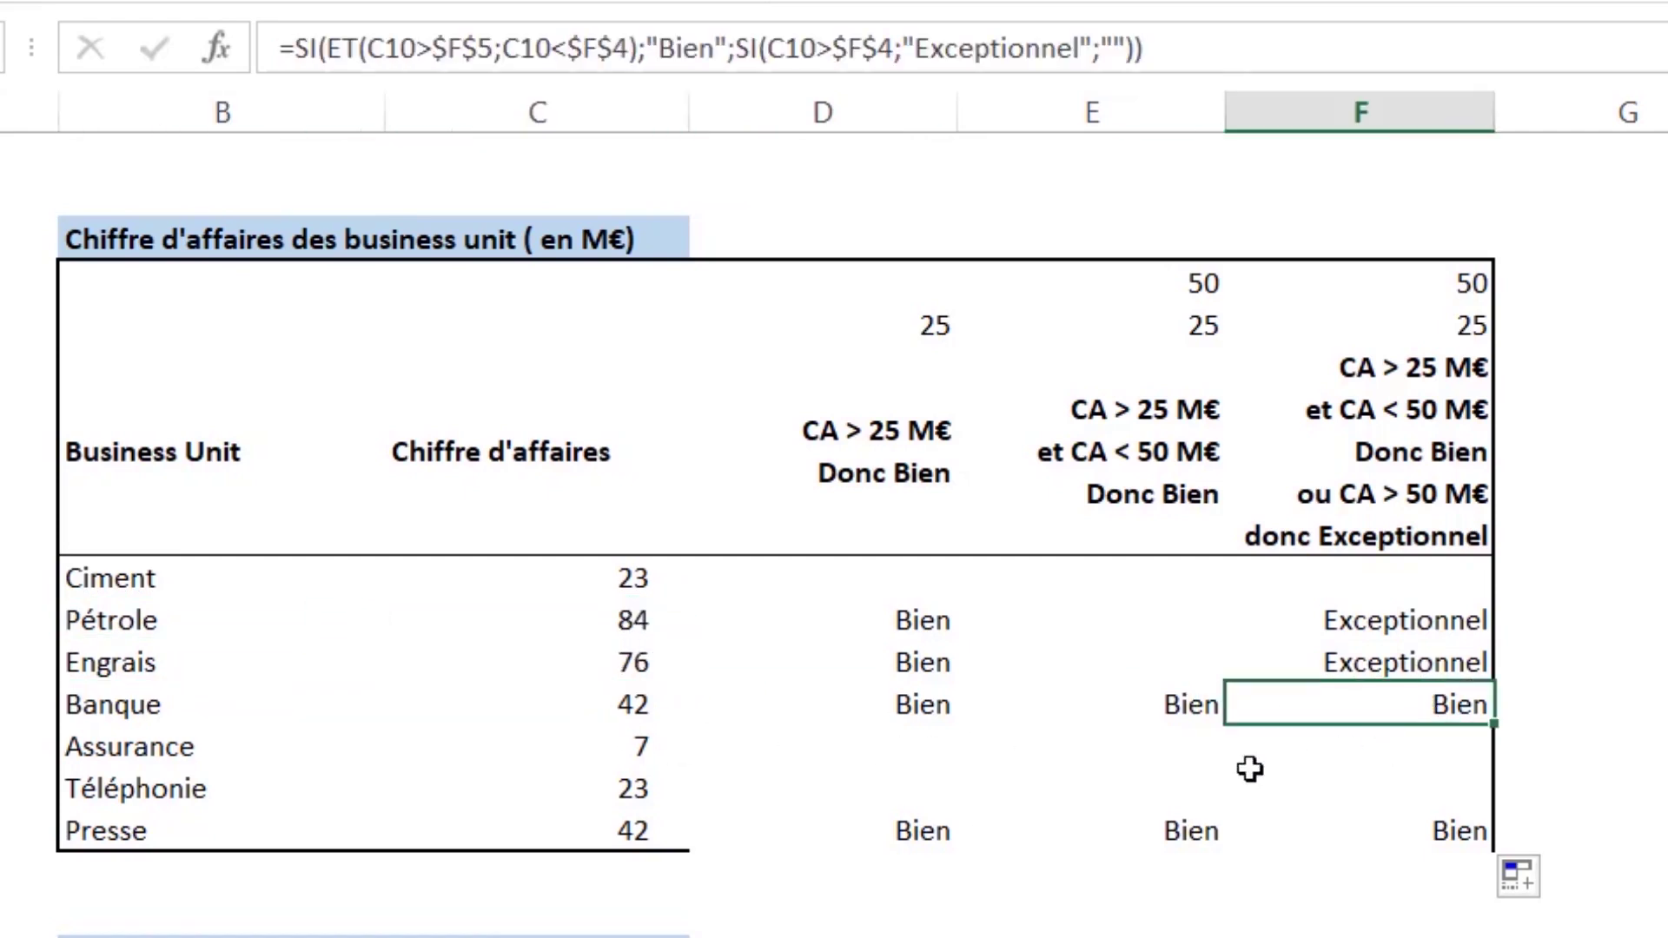
click(611, 719)
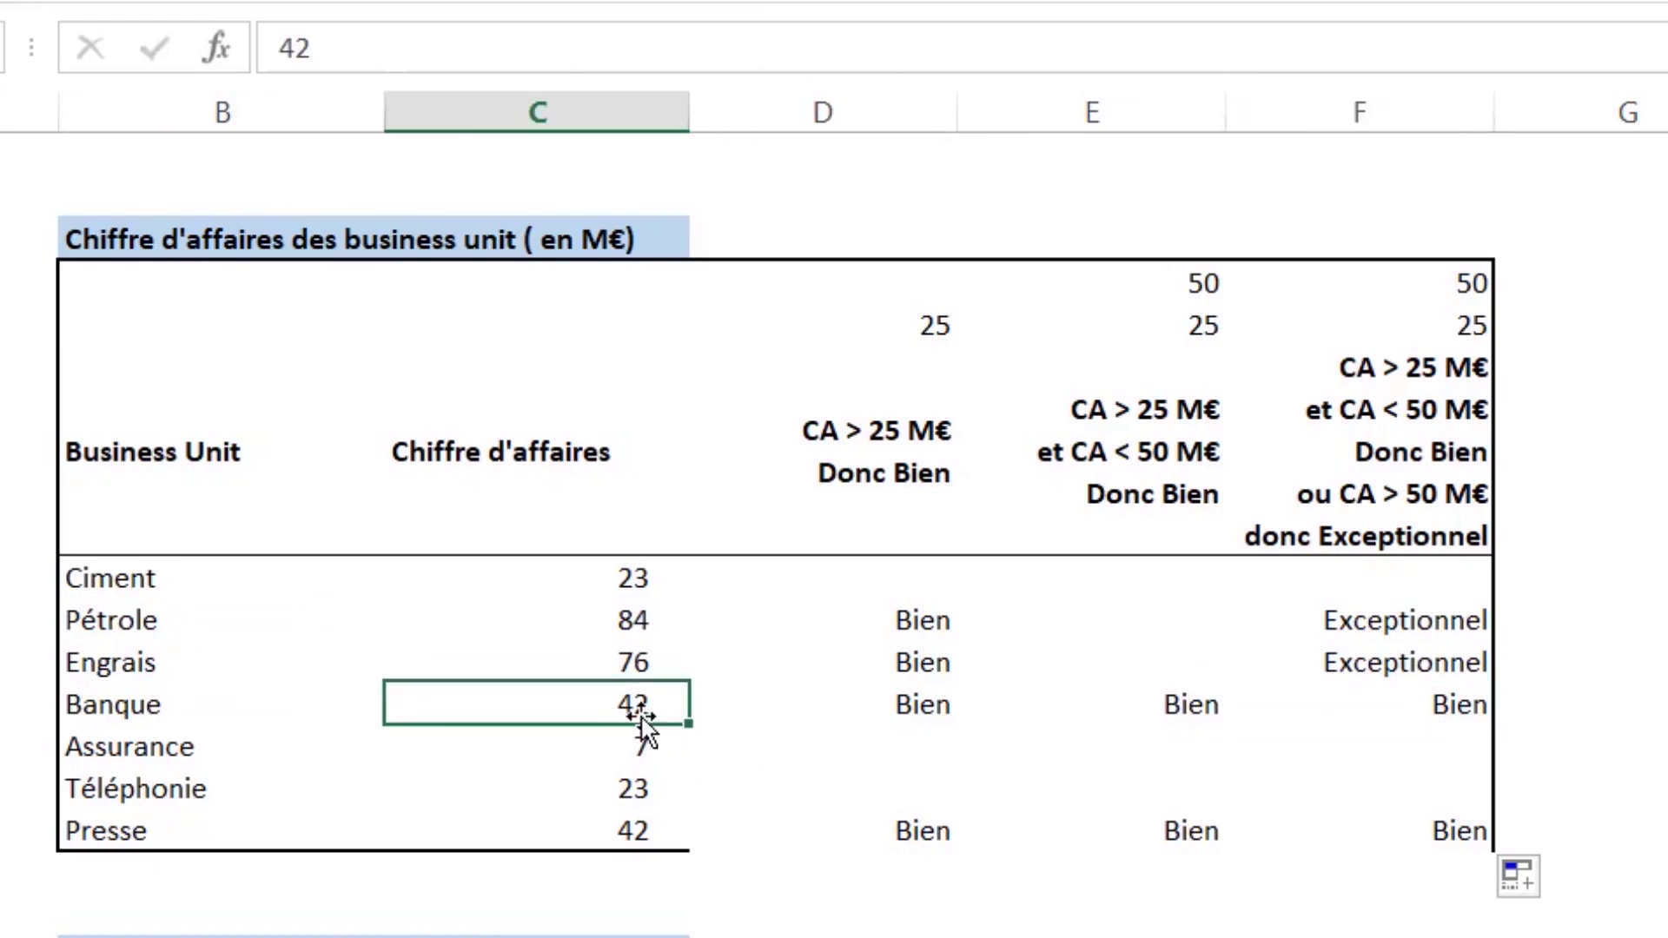
click(625, 826)
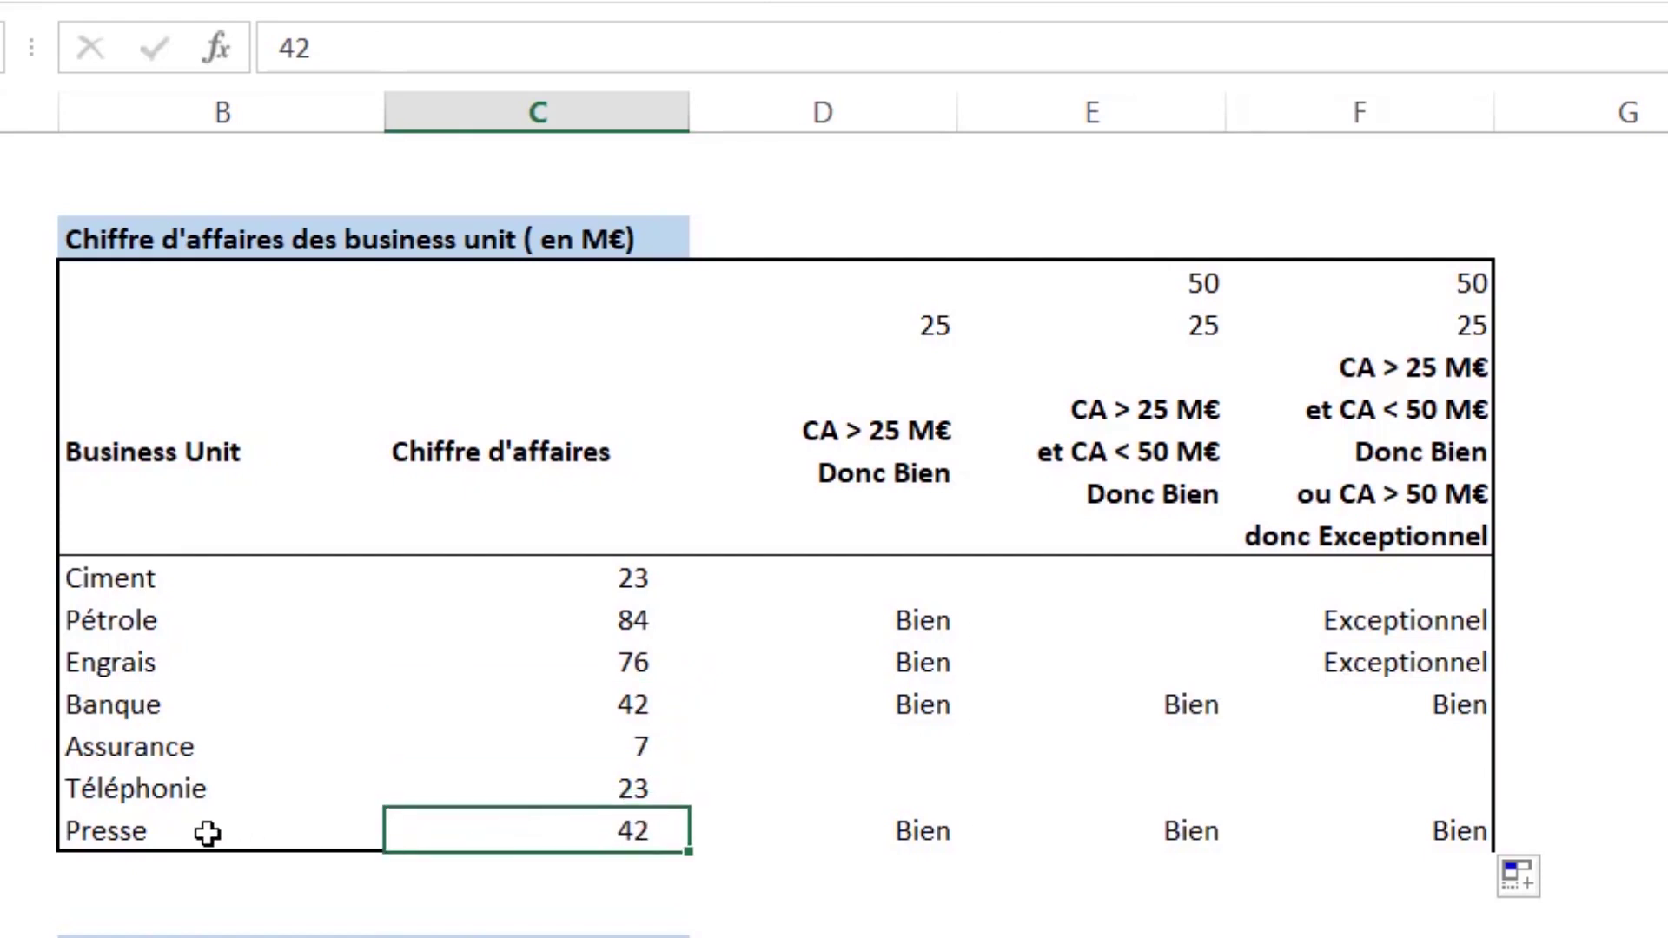
click(207, 833)
scroll(1207, 774, down, 1)
scroll(1182, 752, up, 1)
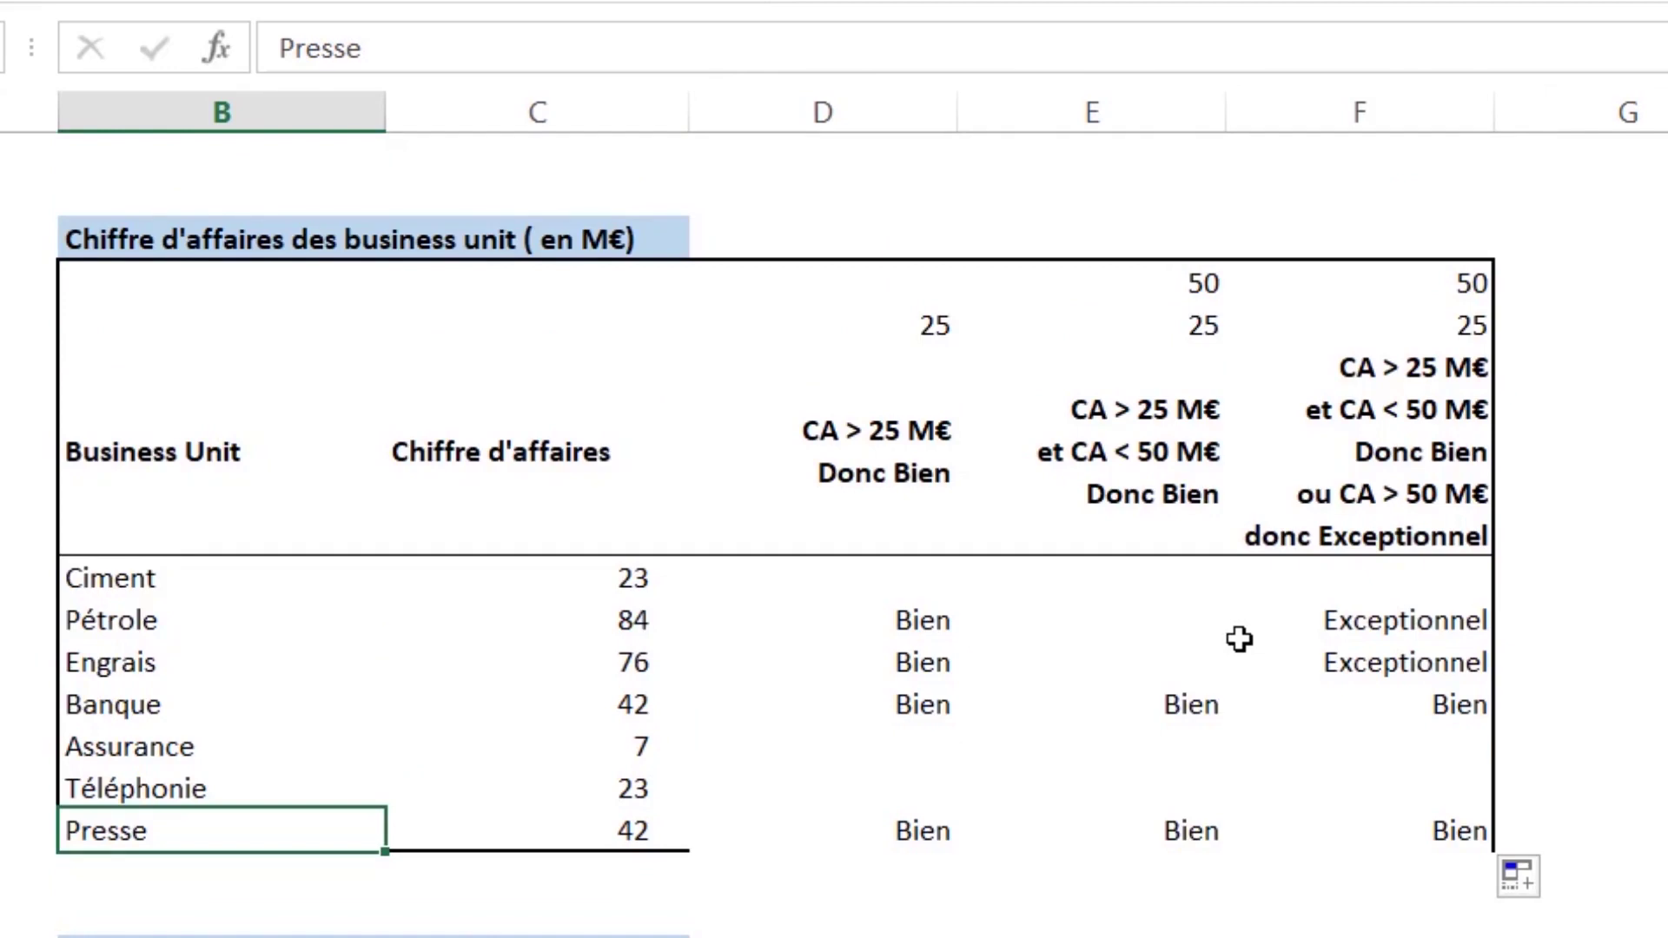
Go to the "Coût des business unit (en M€)" table and examine its Coût column.
scroll(1221, 635, down, 2)
click(1583, 609)
scroll(1601, 634, up, 2)
scroll(1575, 753, down, 3)
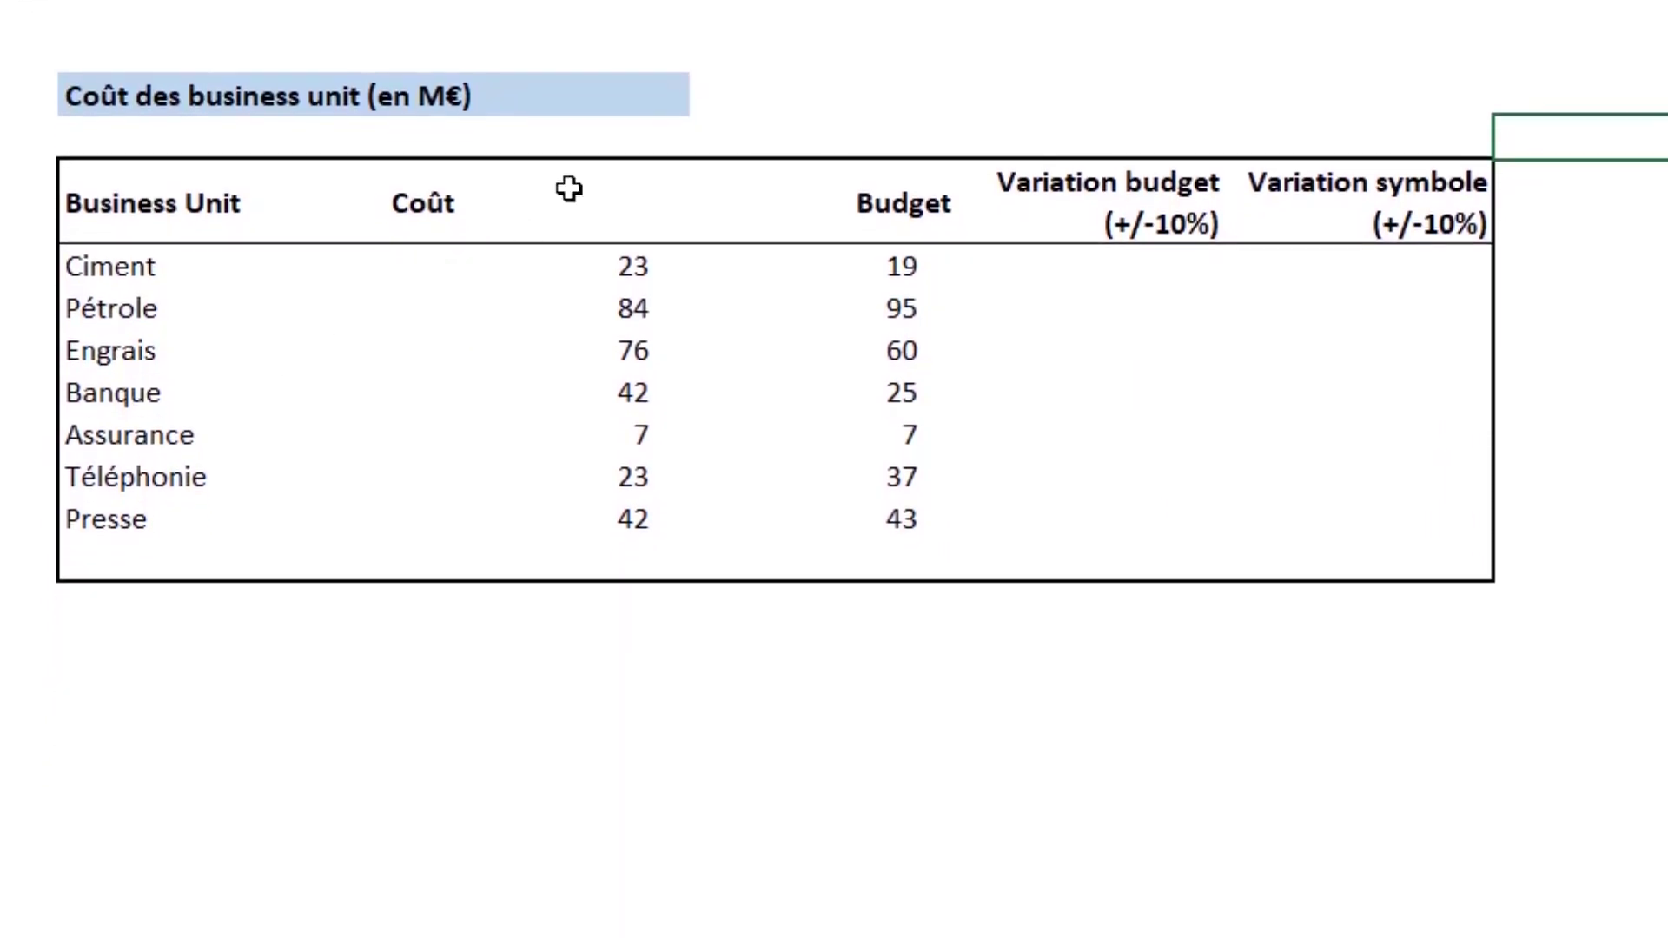
drag(566, 193, 527, 583)
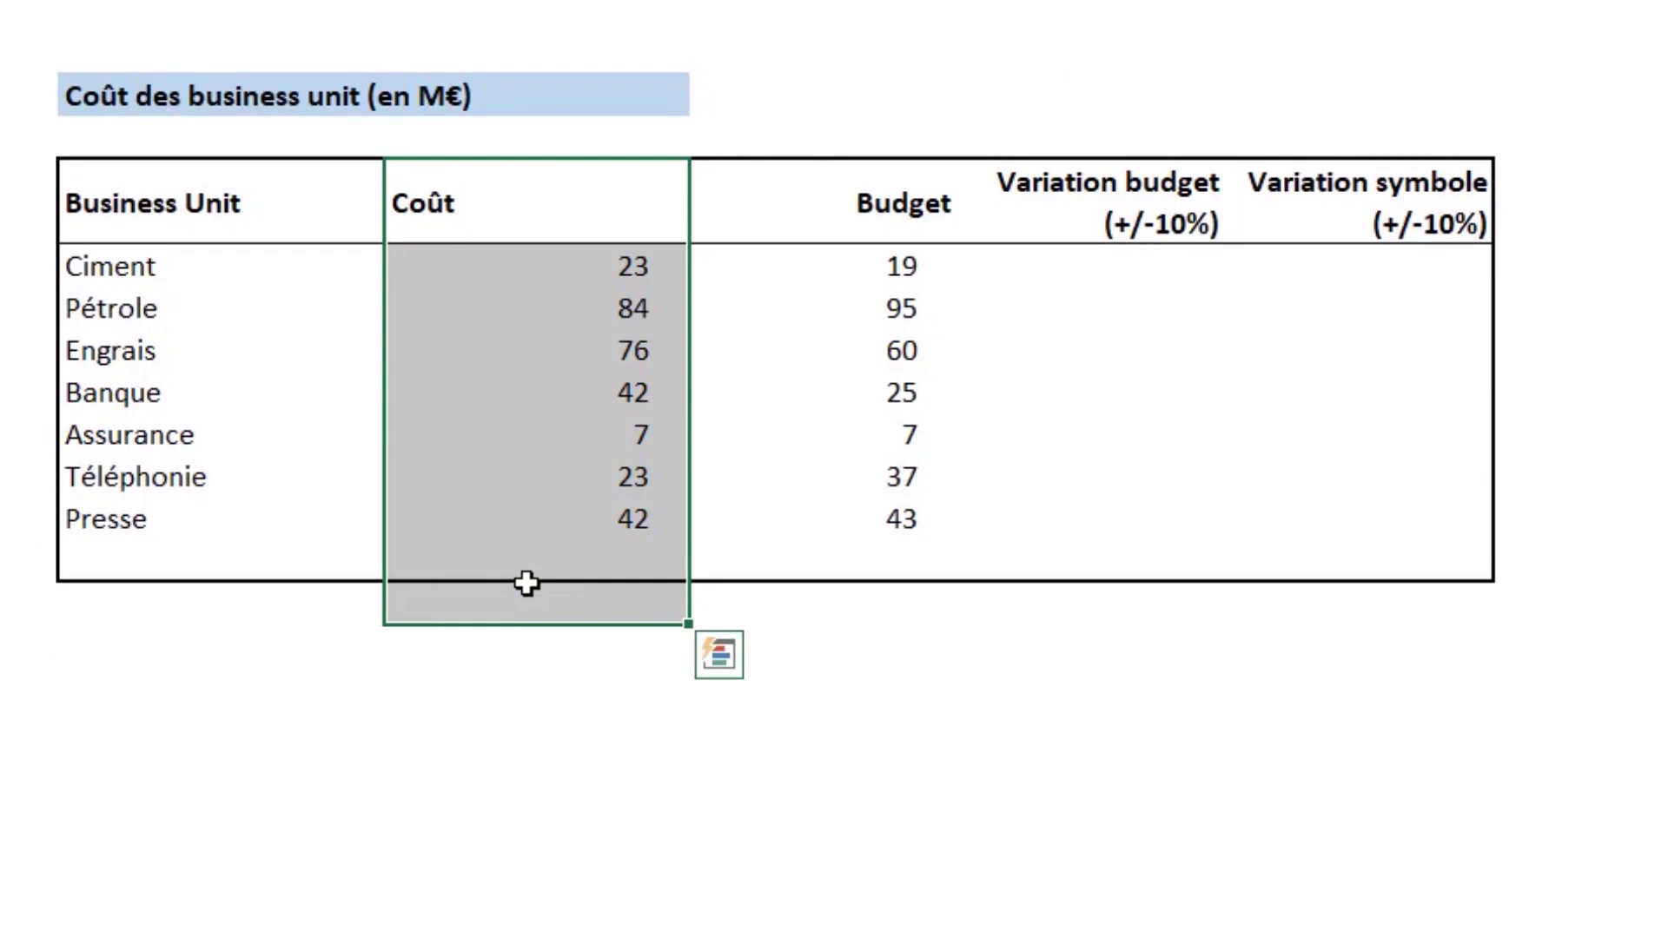